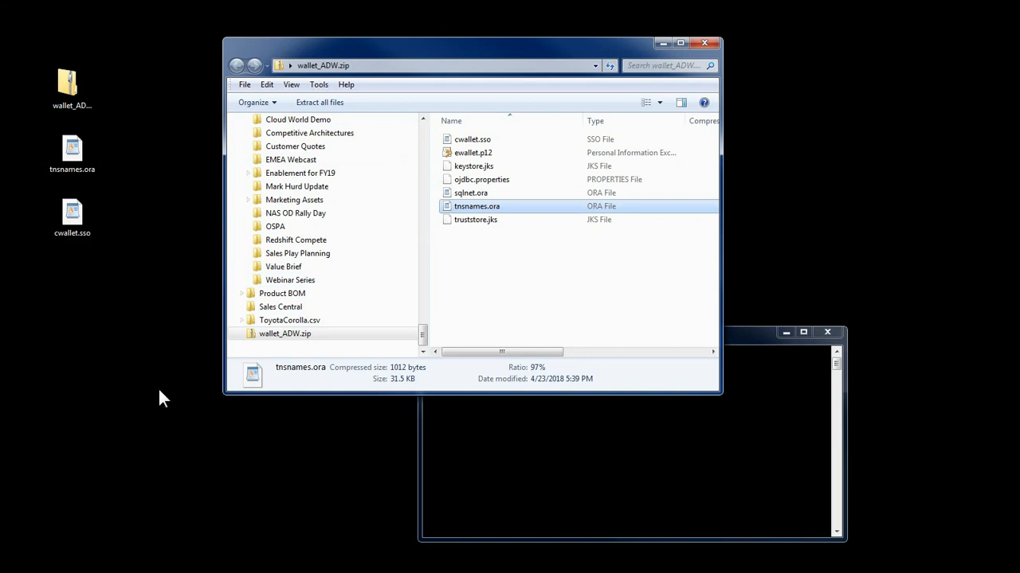
Step: Copy cwallet.sso from the desktop to C:\%HOMEPATH%\AppData\Local\DVDesktop\components\OBIS\DWCS\ in the command prompt
click(498, 141)
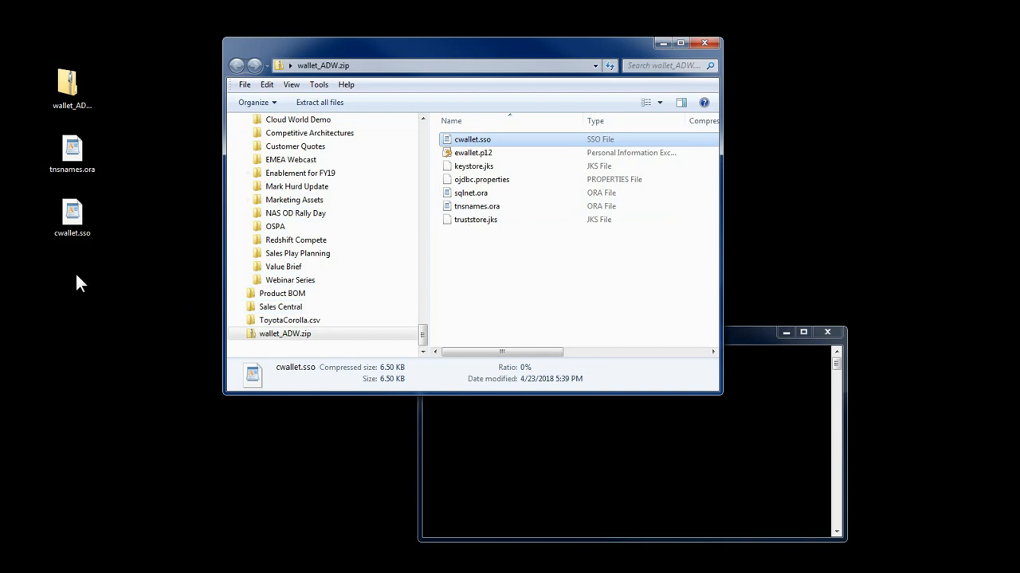
click(535, 479)
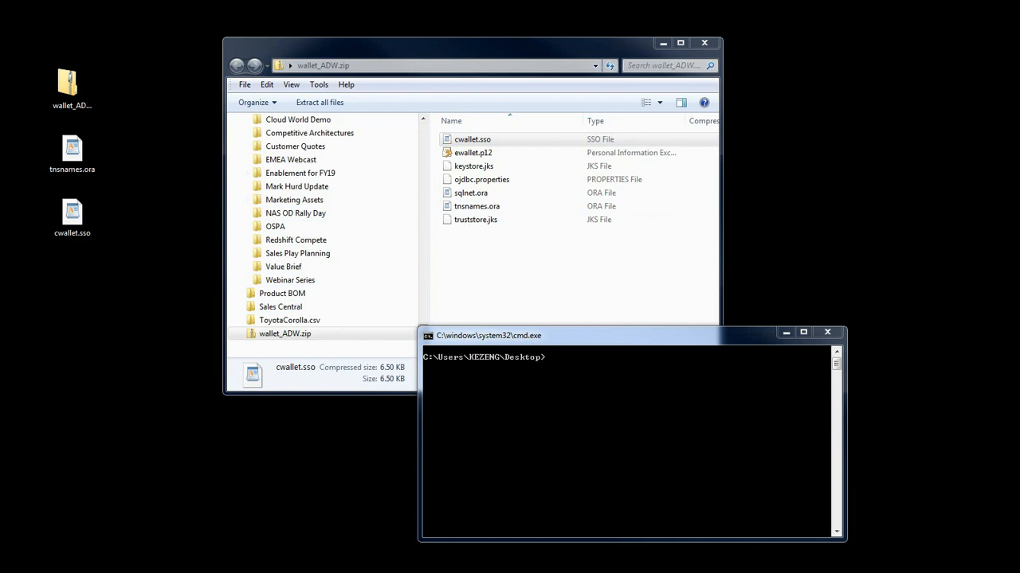
right_click(558, 415)
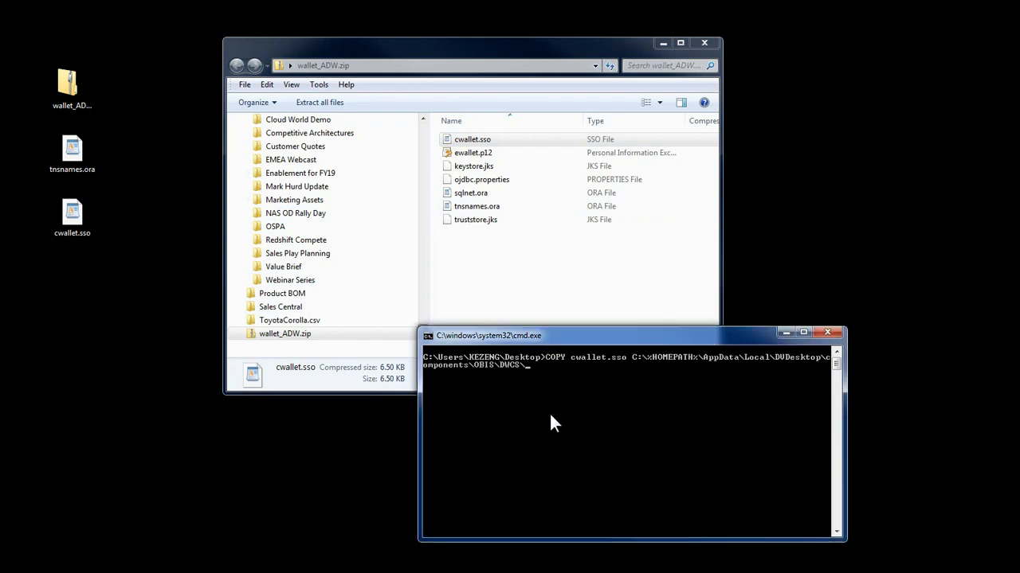
key(Return)
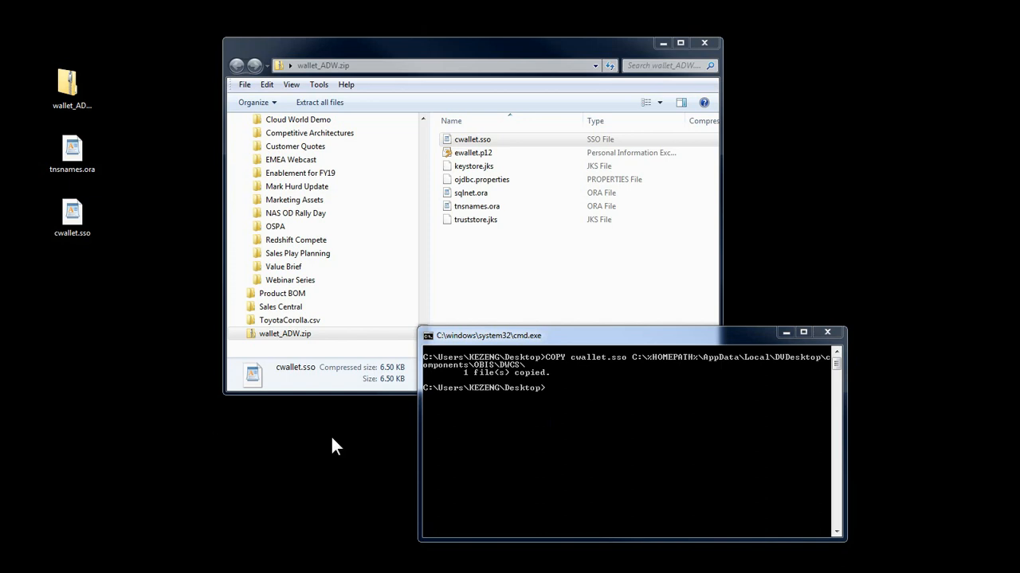
Step: Change to the DVDesktop\components\OBIS\DWCS directory and list its contents with dir
right_click(632, 467)
key(Return)
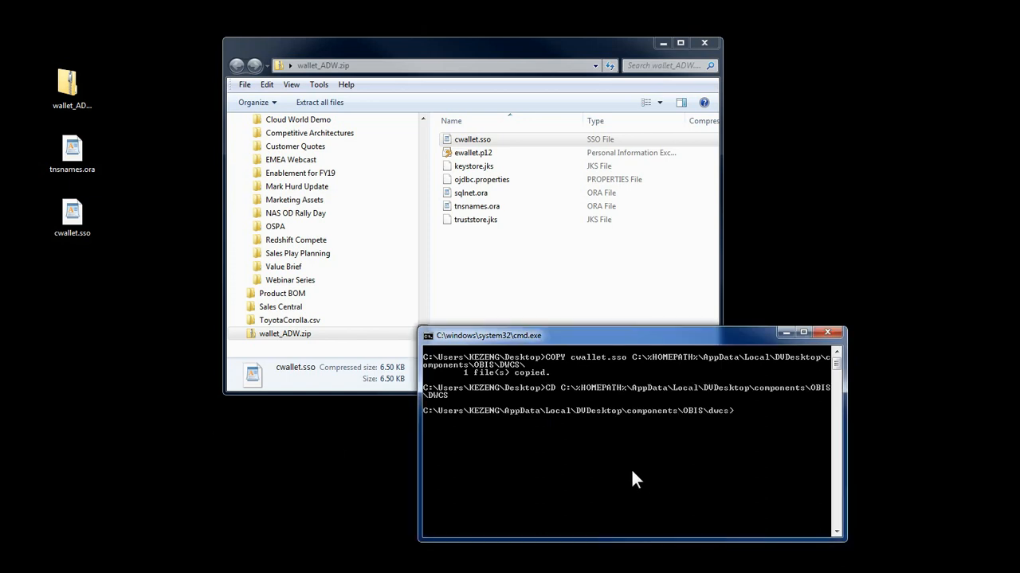
text(dir)
key(Return)
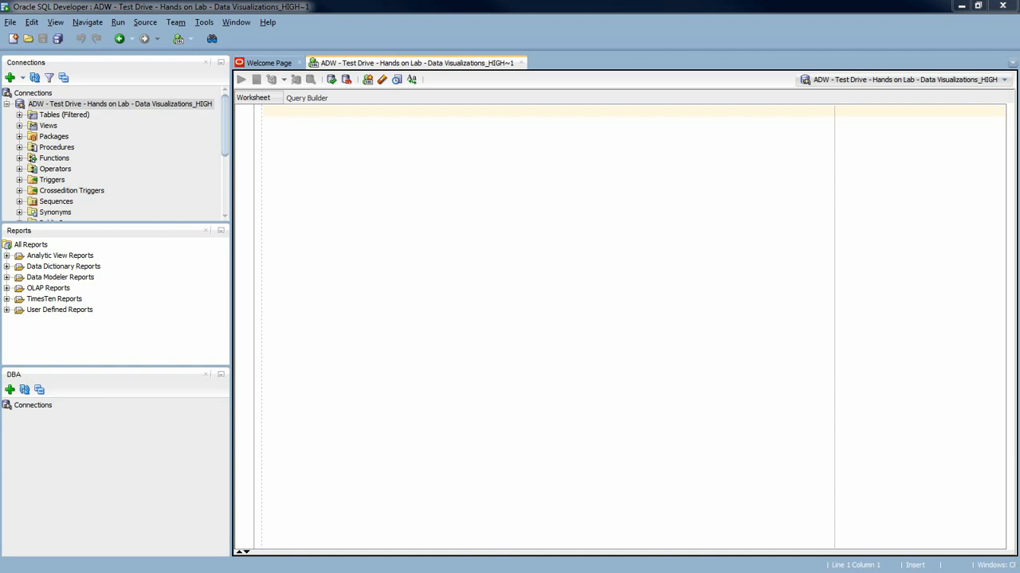
Step: In SQL Developer, run a script that drops and recreates DV_SH_VIEW from the SH products, sales, customers, countries and times tables
click(410, 195)
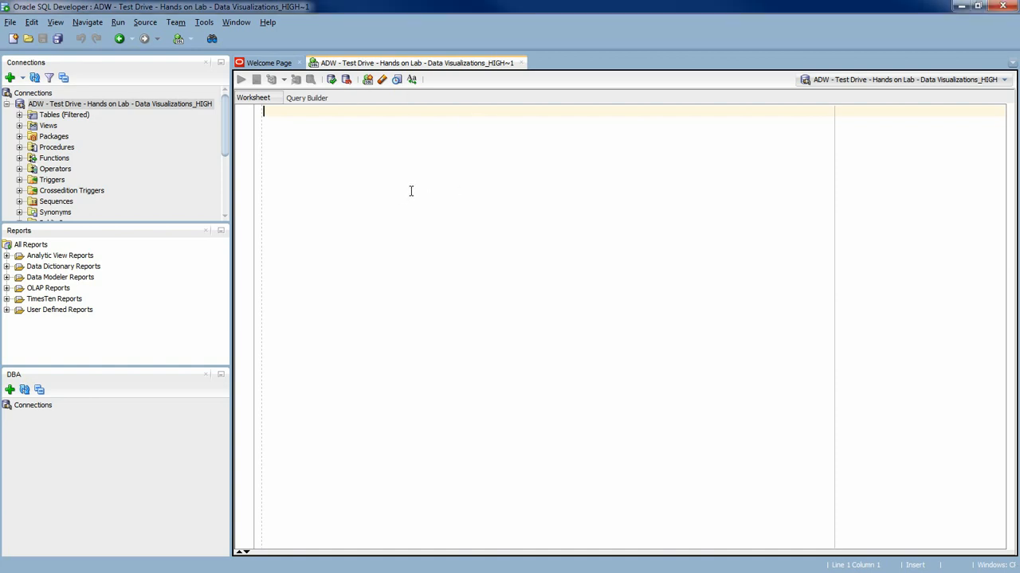
text(drop view DV_SH_VIEW;  create or replace view DV_SH_VIEW as select P.PROD_NAME, P.PROD_DESC, P.PROD_CATEGORY, P.PROD_SUBCATEGORY, P.PROD_LIST_PRICE, S.QUANTITY_SOLD, S.AMOUNT_SOLD, X.CUST_GENDER, X.CUST_YEAR_OF_BIRTH, X.CUST_MARITAL_STATUS, X.CUST_INCOME_LEVEL, R.COUNTRY_NAME, R.COUNTRY_SUBREGION, R.COUNTRY_REGION, T.TIME_ID, T.DAY_NAME, T.CALENDAR_MONTH_NAME, T.CALENDAR_YEAR from SH.PRODUCTS P, SH.SALES S, SH.CUSTOMERS X, SH.COUNTRIES R, SH.TIMES T where S.PROD_ID=P.PROD_ID and S.CUST_ID=X.CUST_ID and S.TIME_ID=T.TIME_ID and X.COUNTRY_ID=R.COUNTRY_ID;)
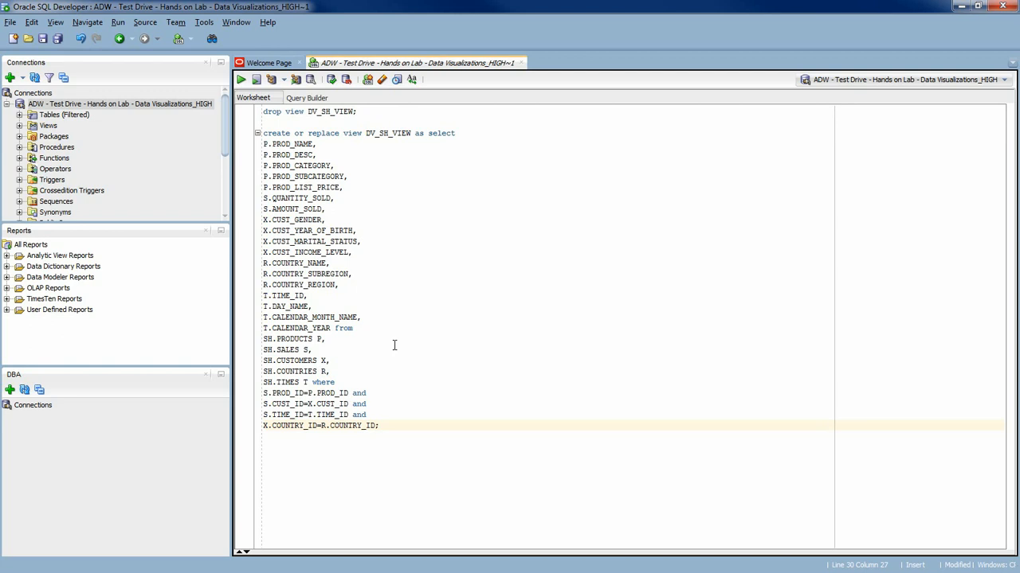
click(241, 81)
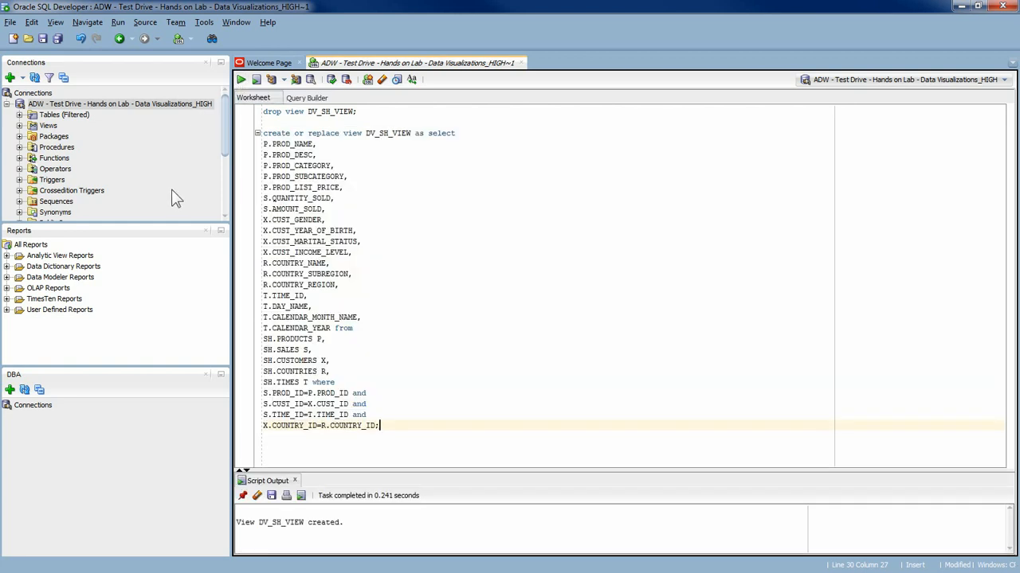
Step: Minimize SQL Developer and the command prompt, switch to Oracle Data Visualization Desktop and maximize its window
click(959, 5)
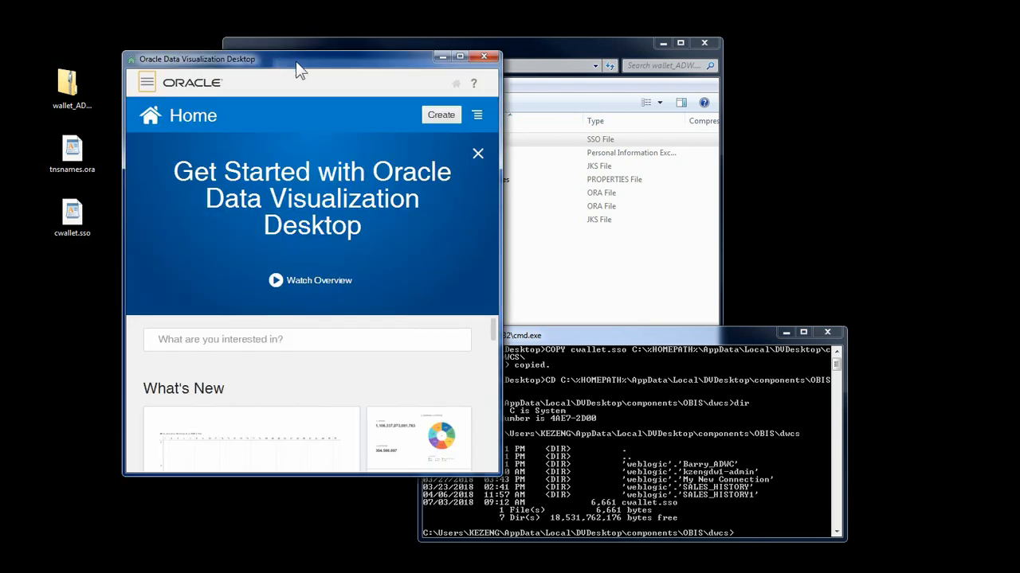
click(777, 336)
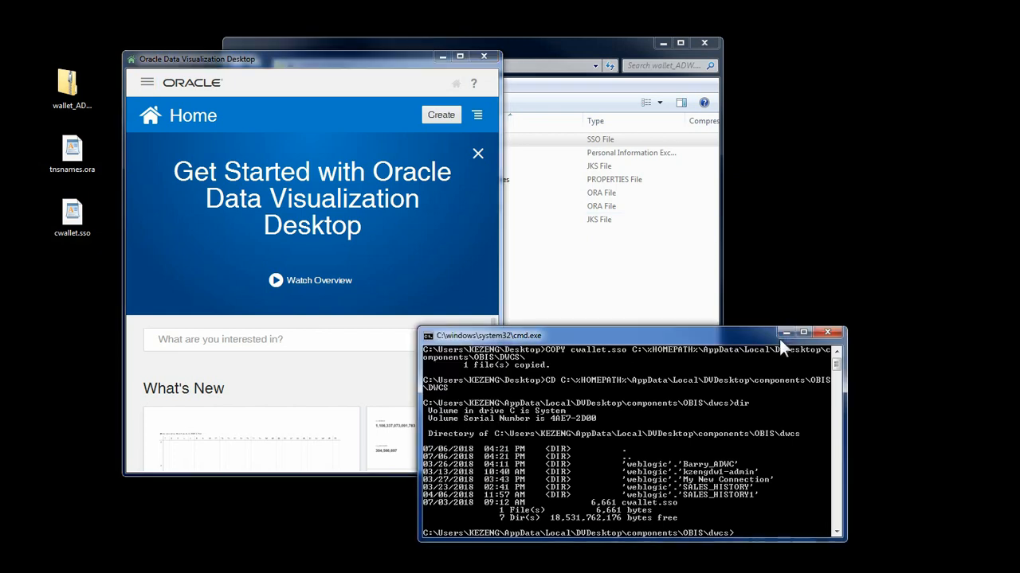
click(780, 335)
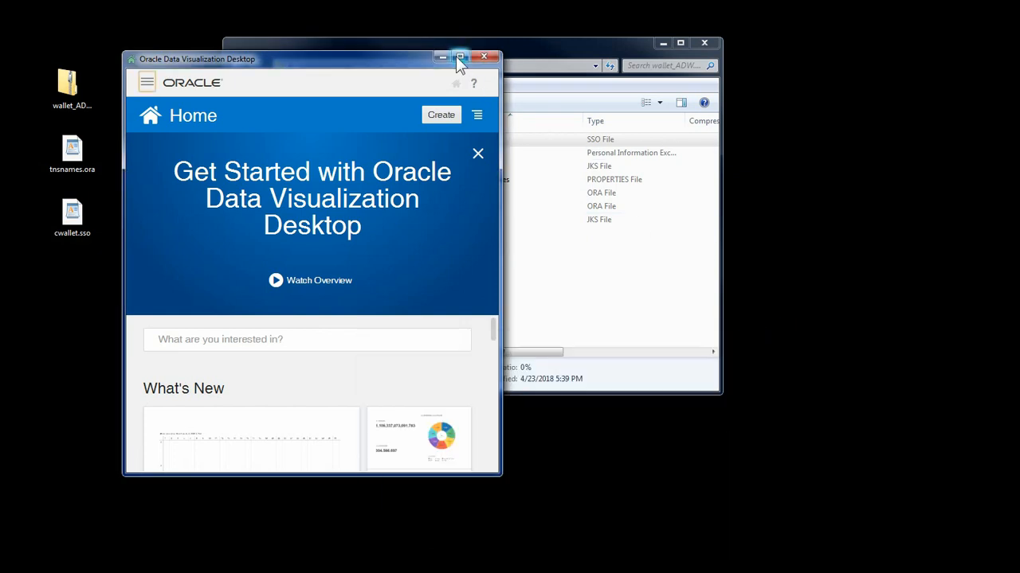
click(460, 56)
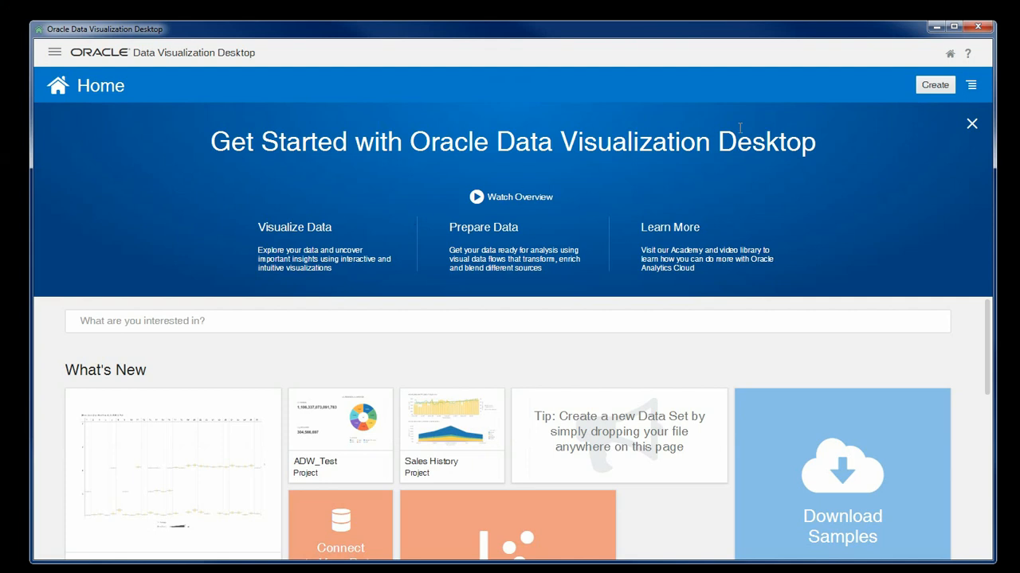
Step: Start a new Oracle Autonomous Data Warehouse Cloud connection and name it SALES_HISTORY
click(932, 89)
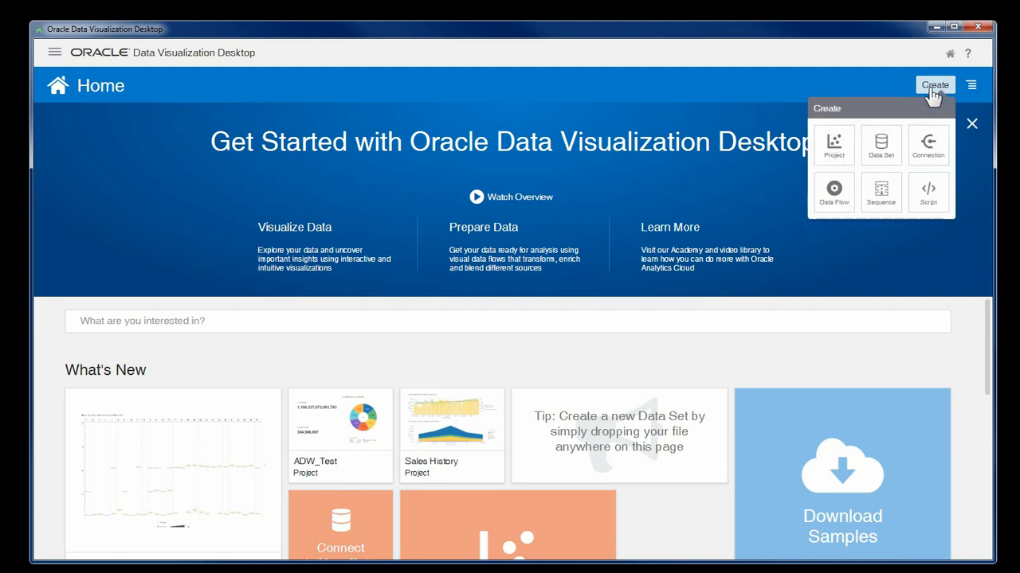
click(911, 152)
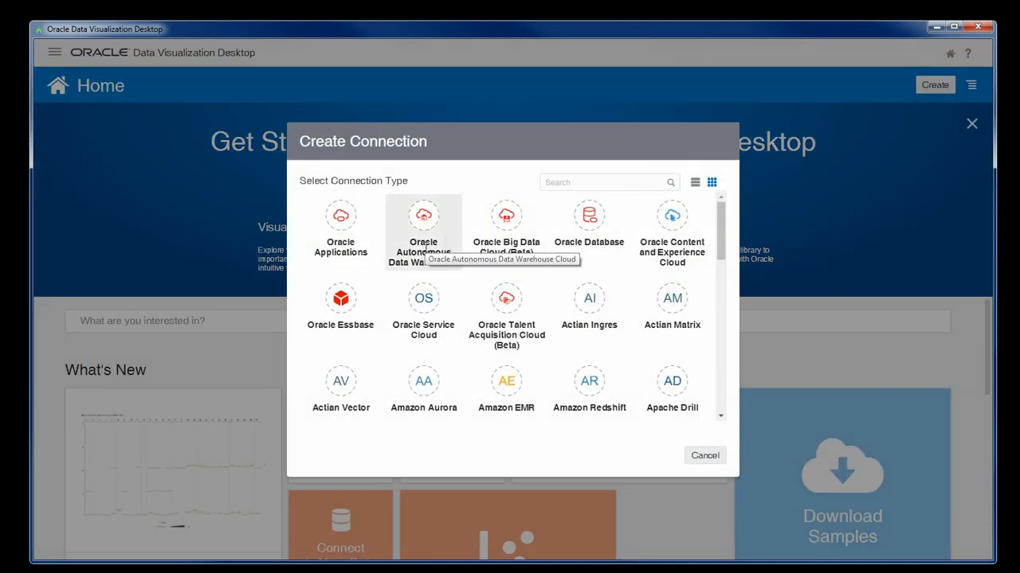
click(427, 220)
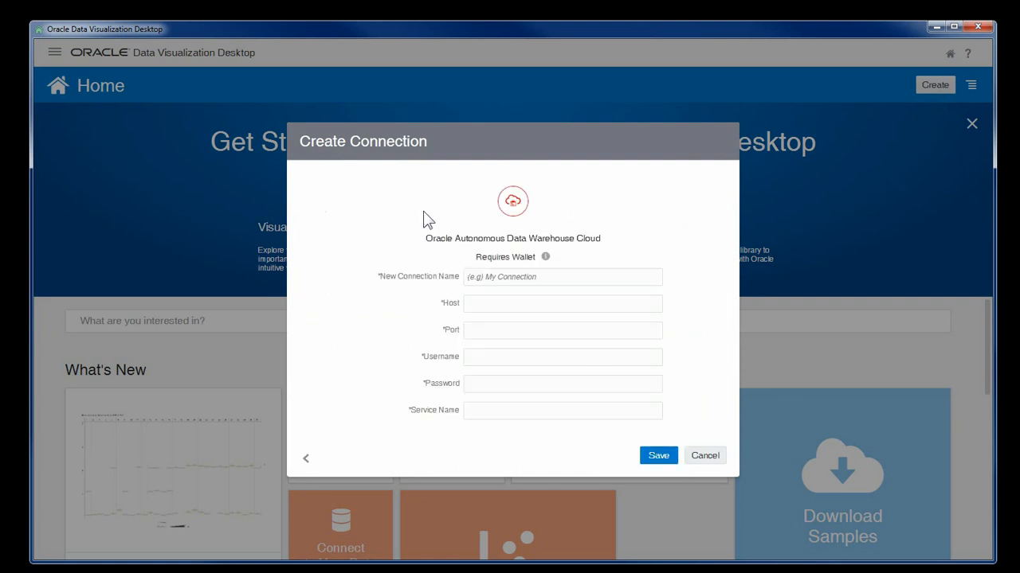
click(528, 278)
text(SALES_HISTORY)
Step: Switch to tnsnames.ora in WordPad and examine the host, port and service name in the adwcapac_high entry
click(935, 27)
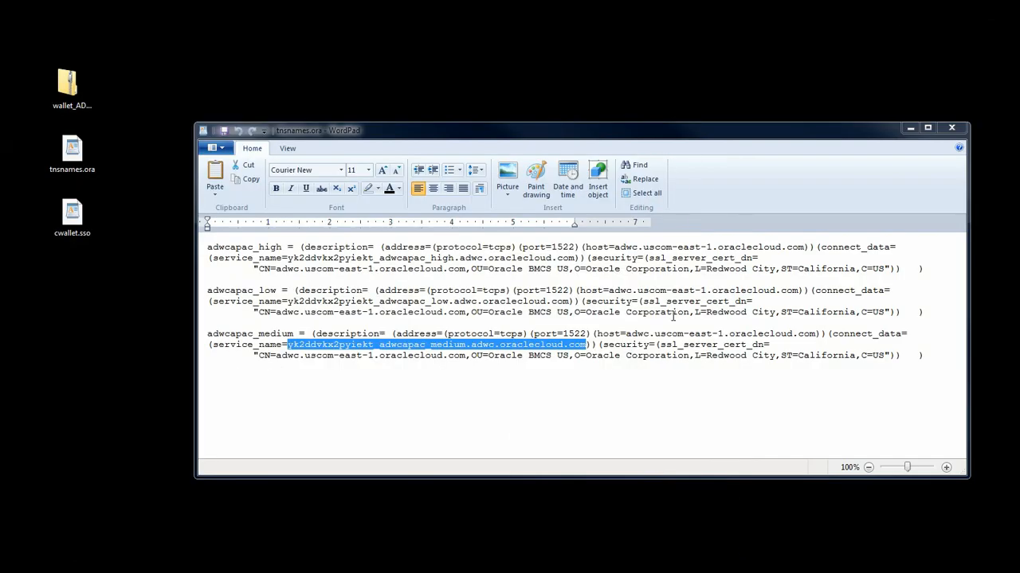
click(294, 309)
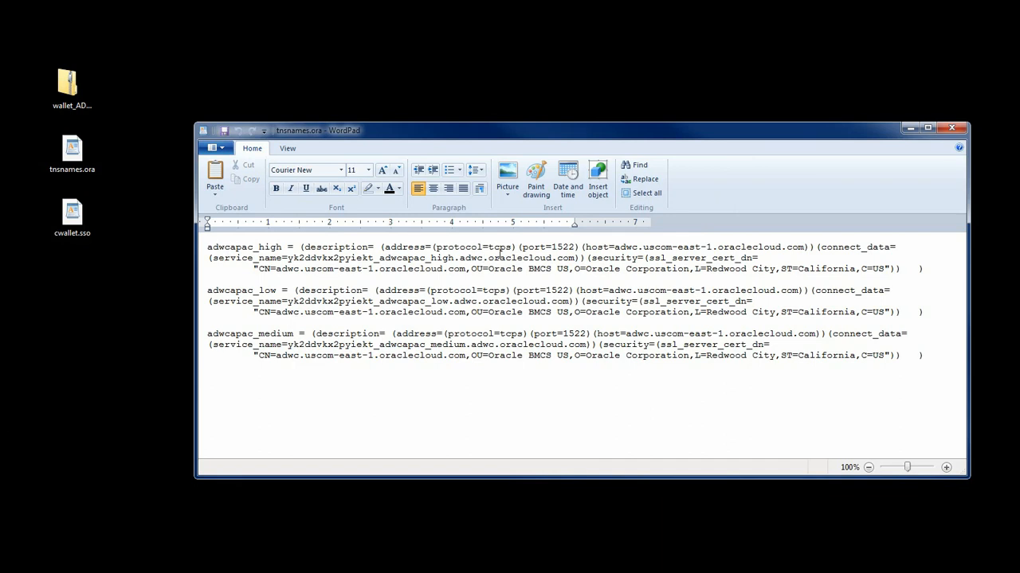
drag(614, 248, 701, 248)
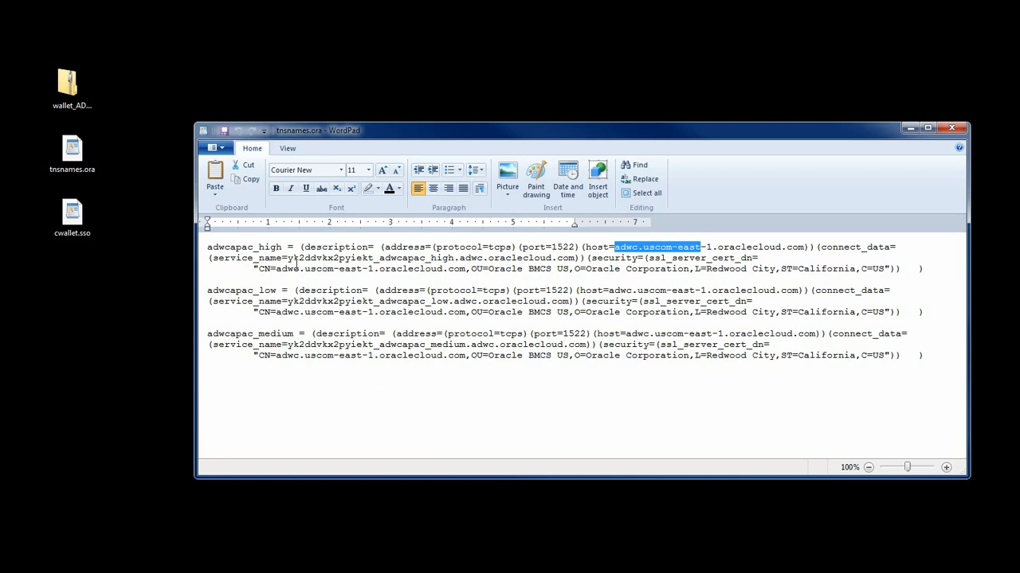
click(280, 269)
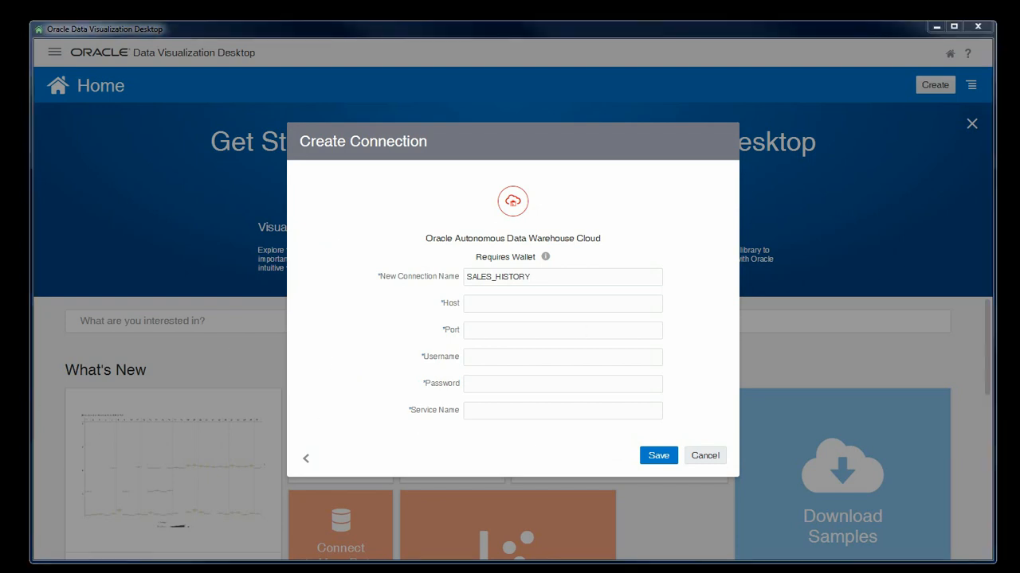
Step: Back in Data Visualization Desktop, set the connection's host to adwc.uscom-east-1.oraclecloud.com and its port to 1522
click(510, 306)
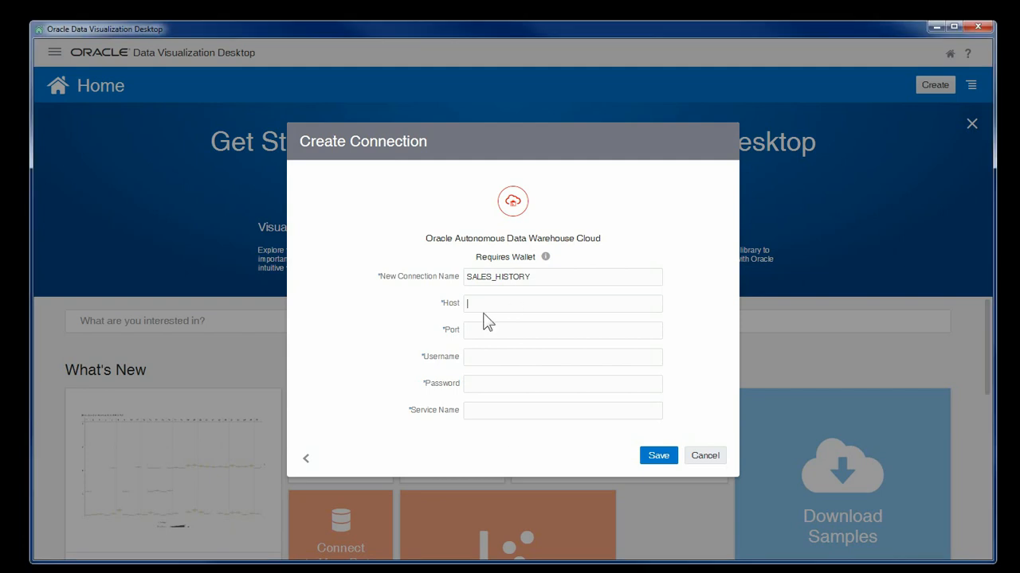
text(adwc.uscom-east-1.oraclecloud.com)
click(571, 331)
text(1522)
key(Tab)
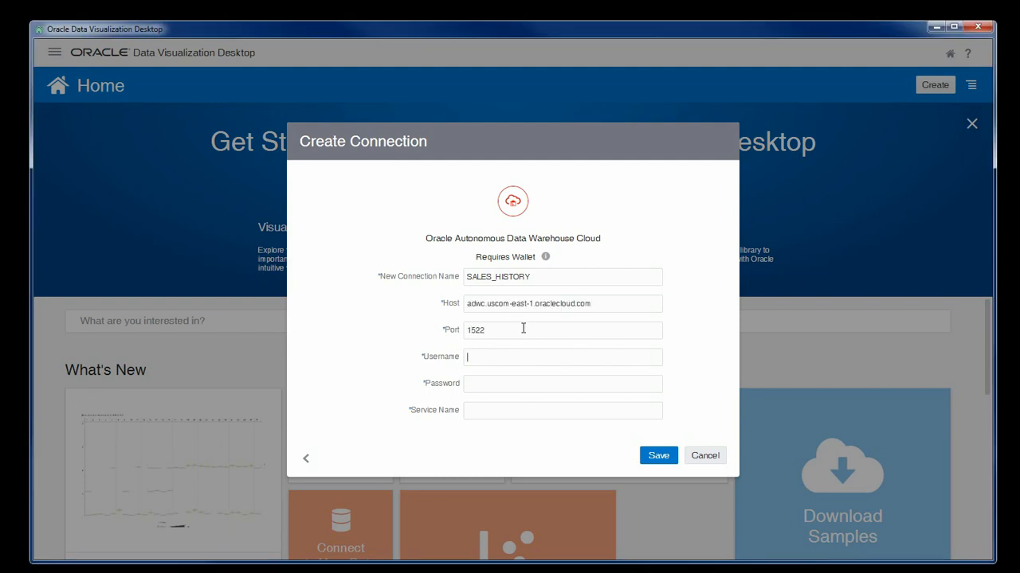
Step: Enter the database username and the account password for the connection
text(ken_test)
key(Tab)
text(••••••••••••)
key(Tab)
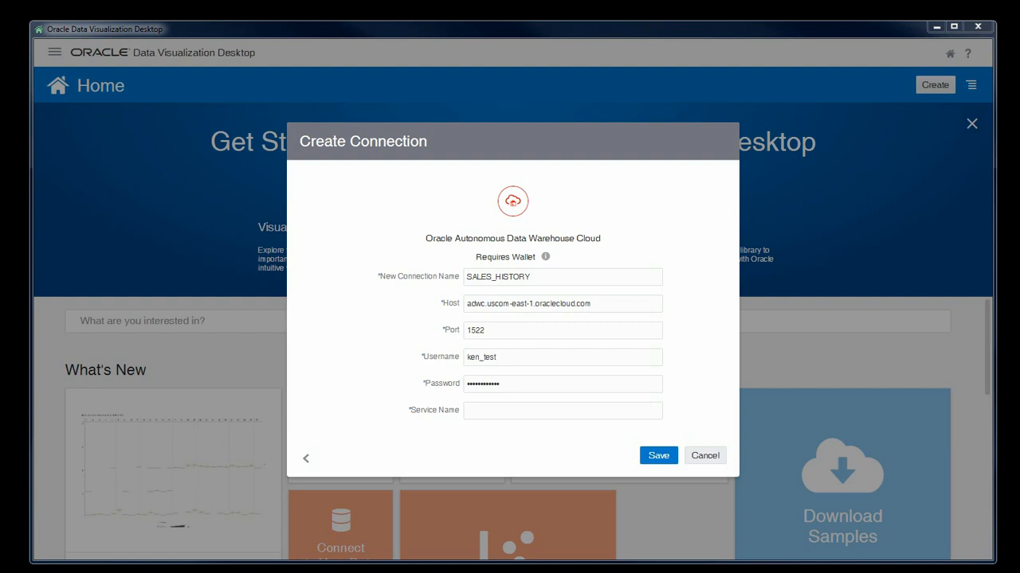
Step: Set the service name to yk2ddvkx2pyiekt_adwcapac_high.adwc.oraclecloud.com and save the connection
click(521, 411)
text(yk2ddvkx2pyiekt_adwcapac_high.adwc.oraclecloud.com)
click(655, 457)
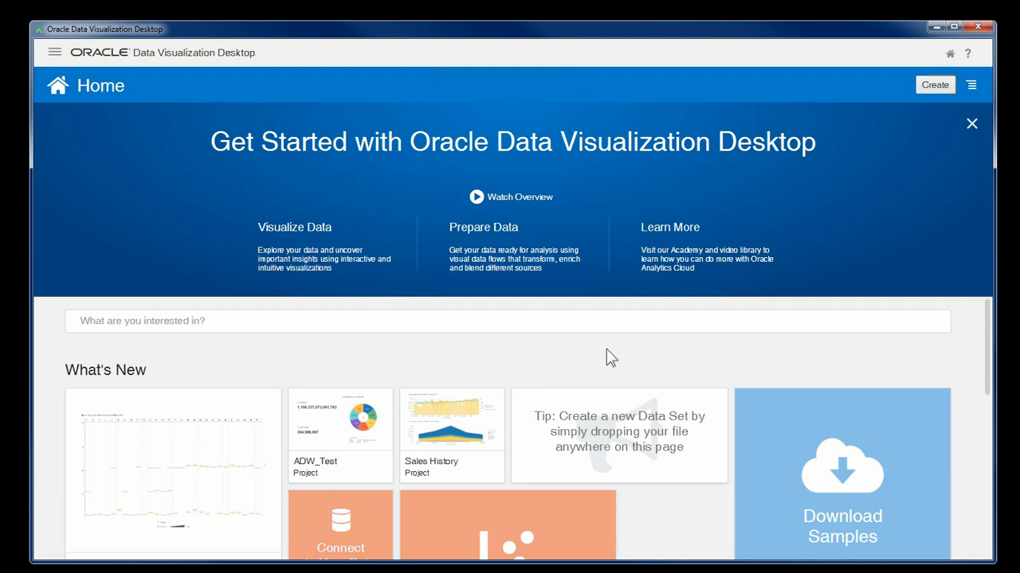
Step: Start a new data set based on the SALES_HISTORY connection
click(928, 86)
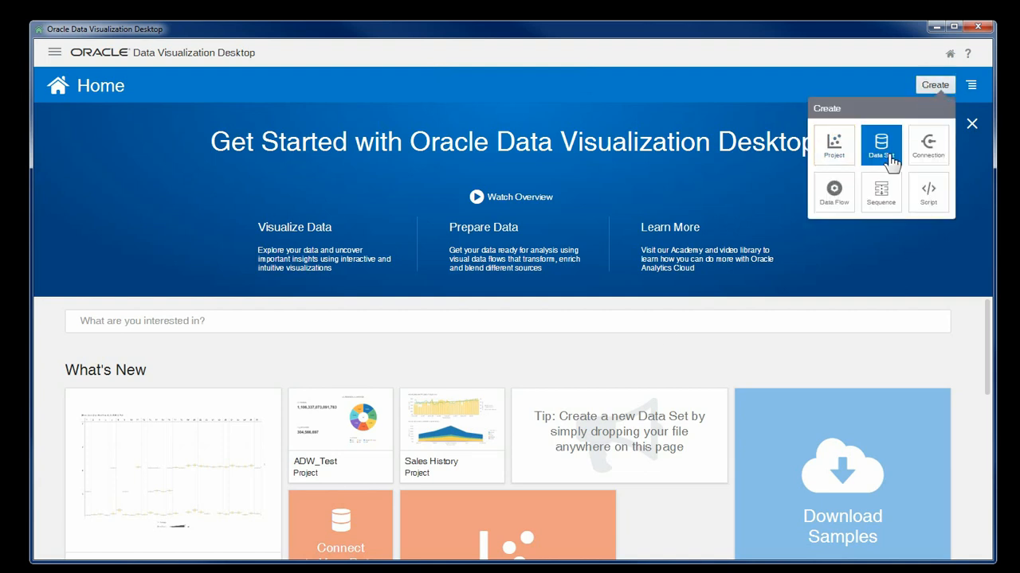
click(836, 185)
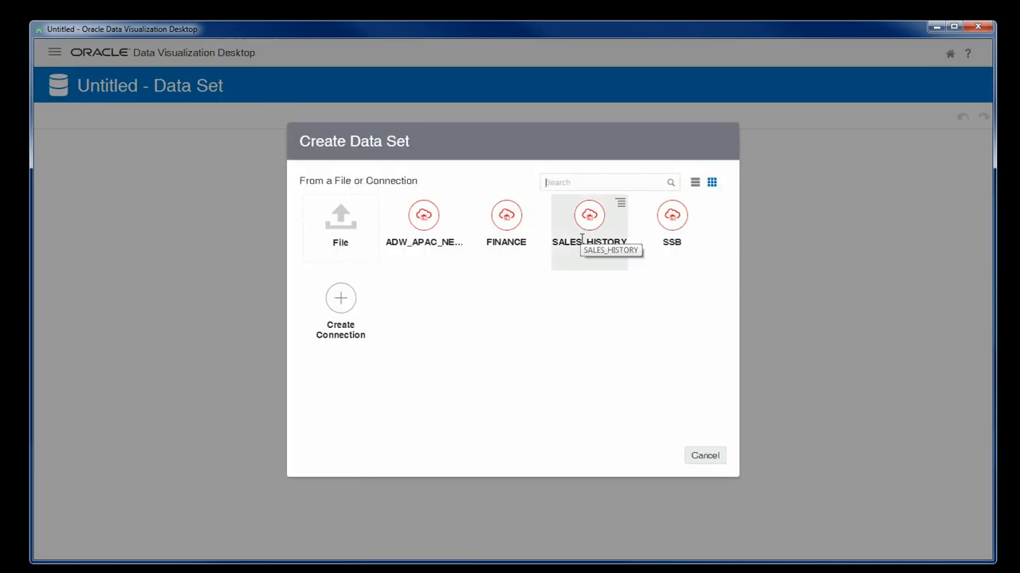
click(582, 238)
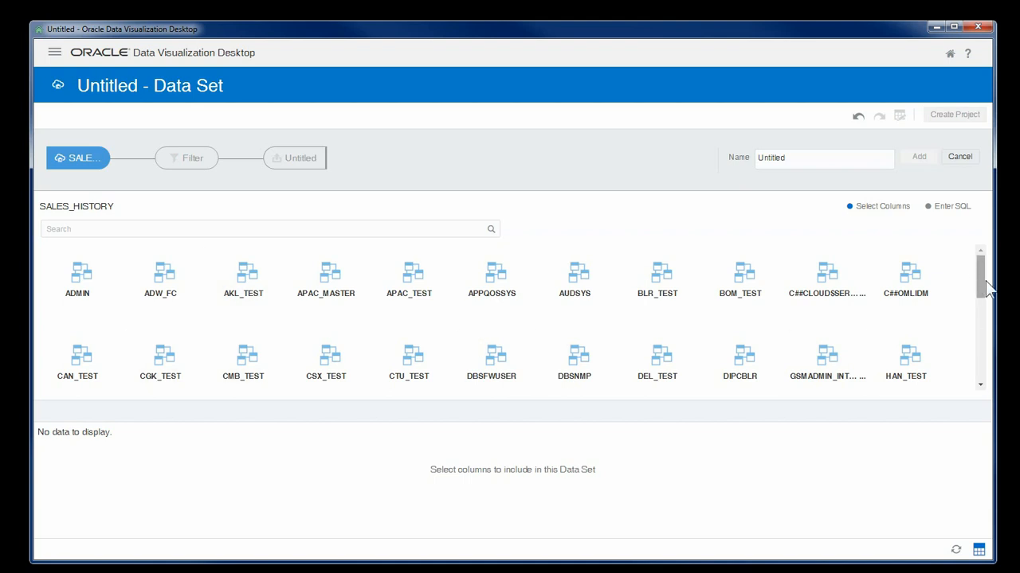
Step: Open DV_SH_VIEW in the connection user's test schema and include all of its columns in the data set
drag(982, 285, 993, 312)
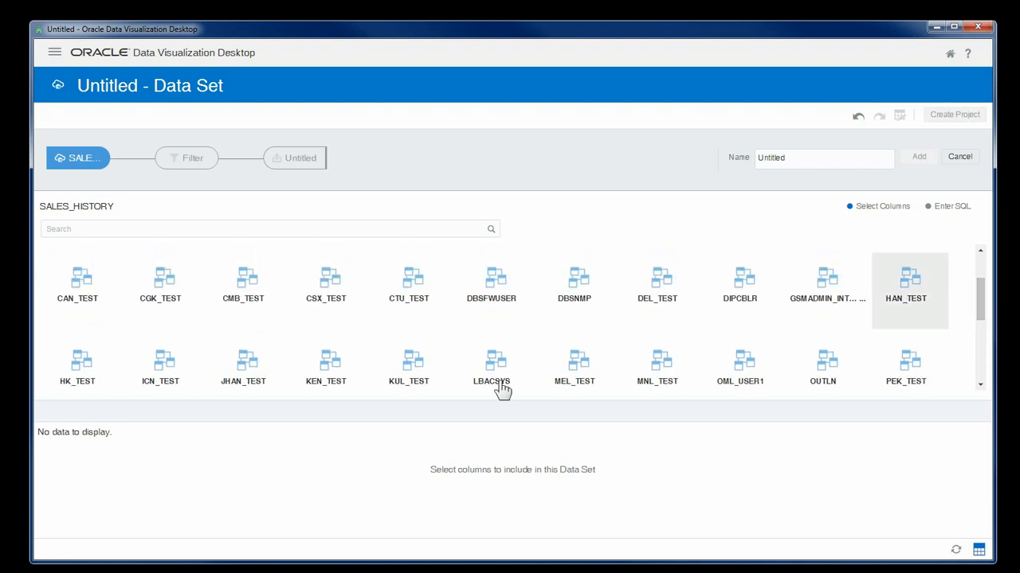
click(348, 373)
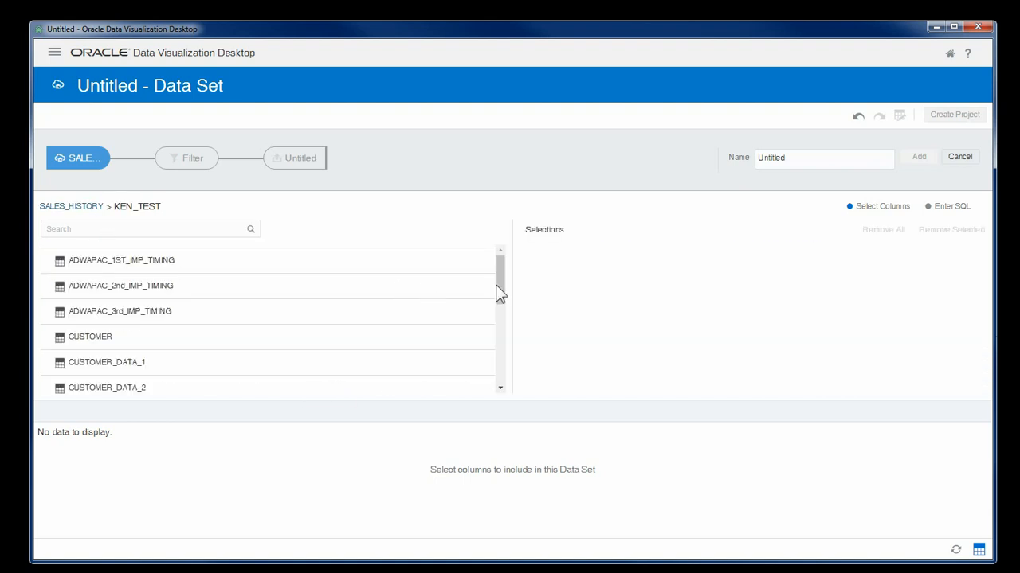
drag(500, 296, 498, 341)
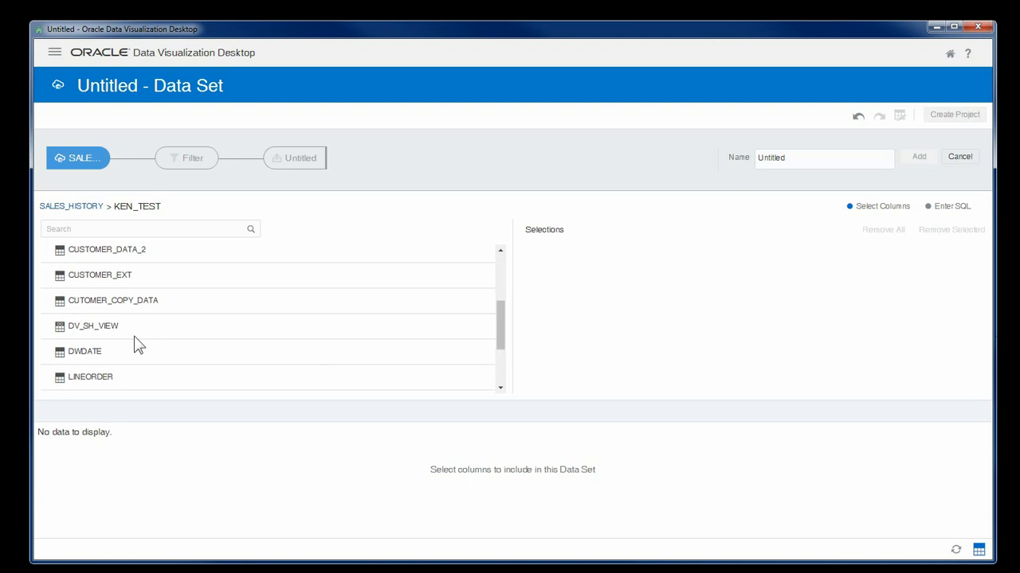
click(93, 328)
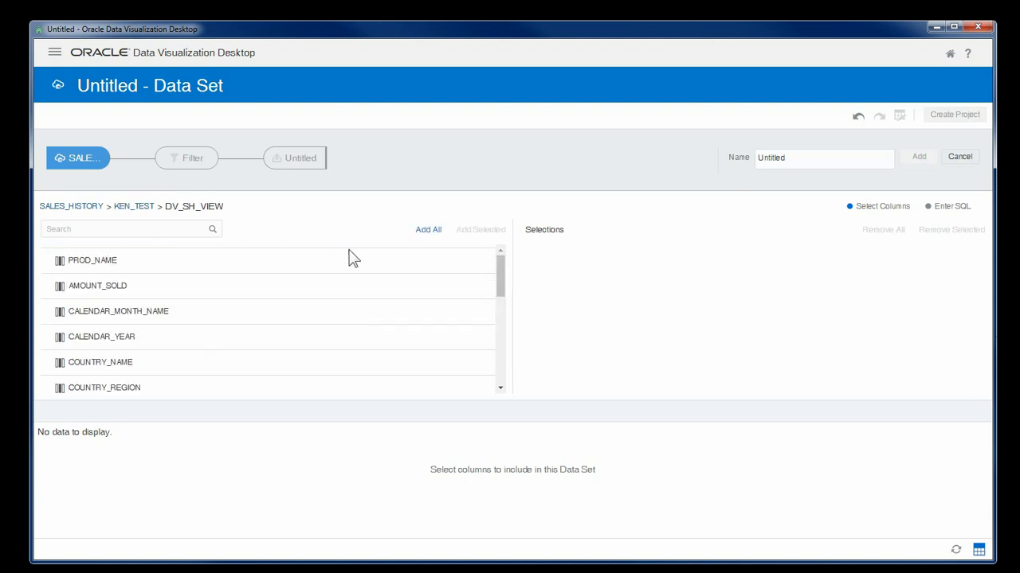
click(428, 231)
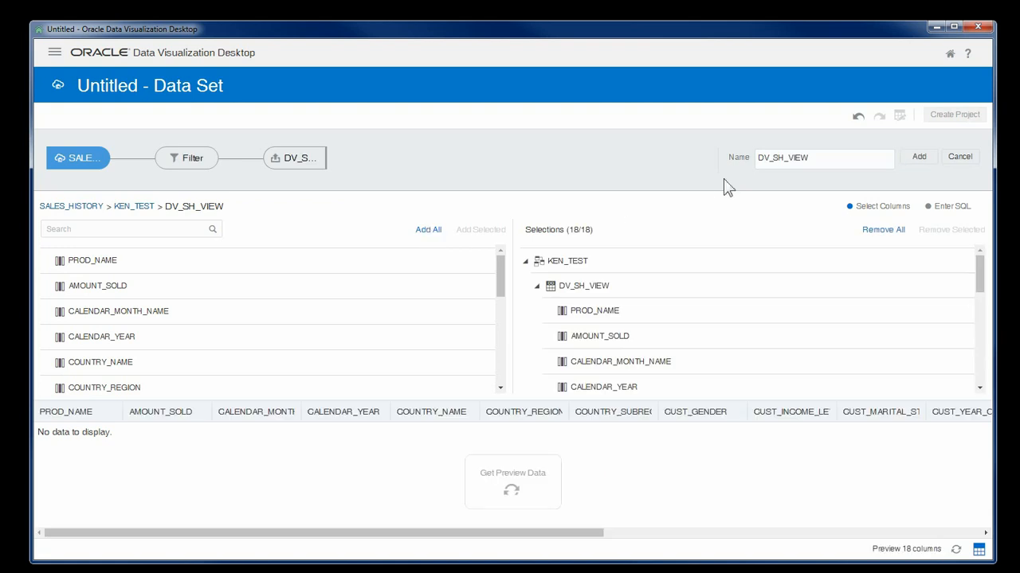
Step: Name the data set SALES_HISTORY, fetch its preview data and add it
drag(825, 158, 705, 155)
text(SALES_HISTORY)
click(489, 495)
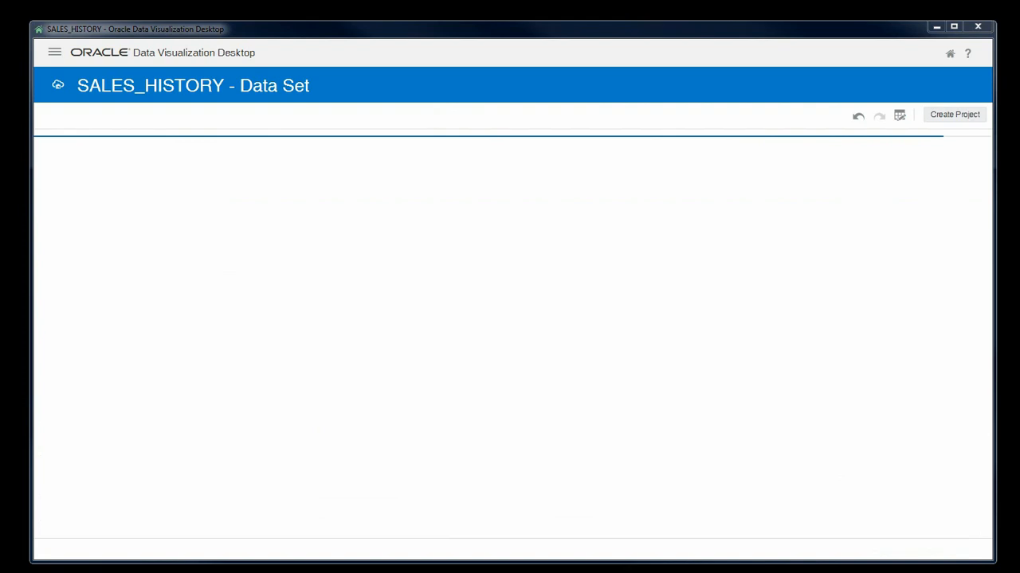
Step: Inspect the SALES_HISTORY data set from the data sets list and treat its CALENDAR_YEAR column as an attribute
click(55, 52)
click(79, 161)
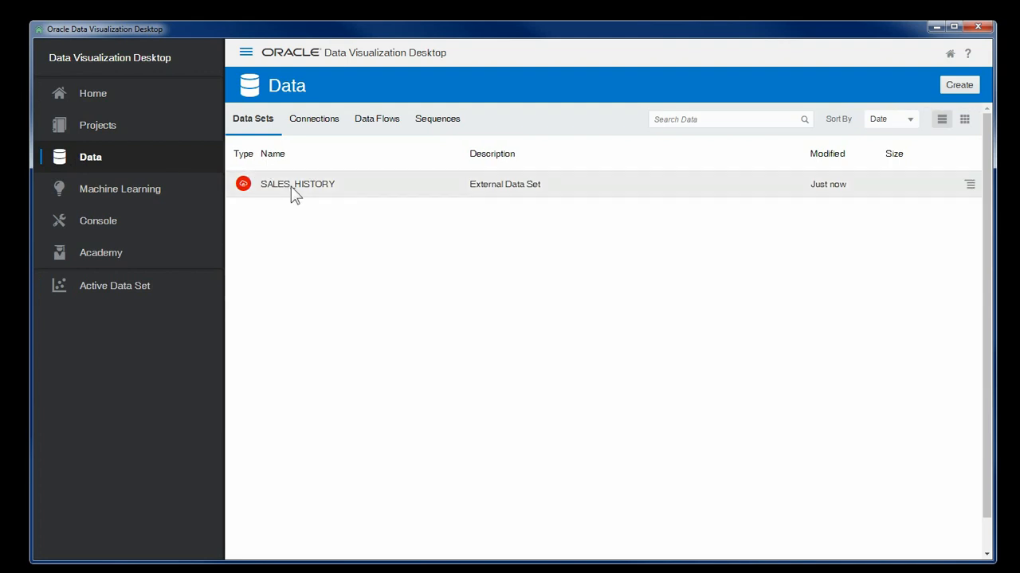
right_click(290, 186)
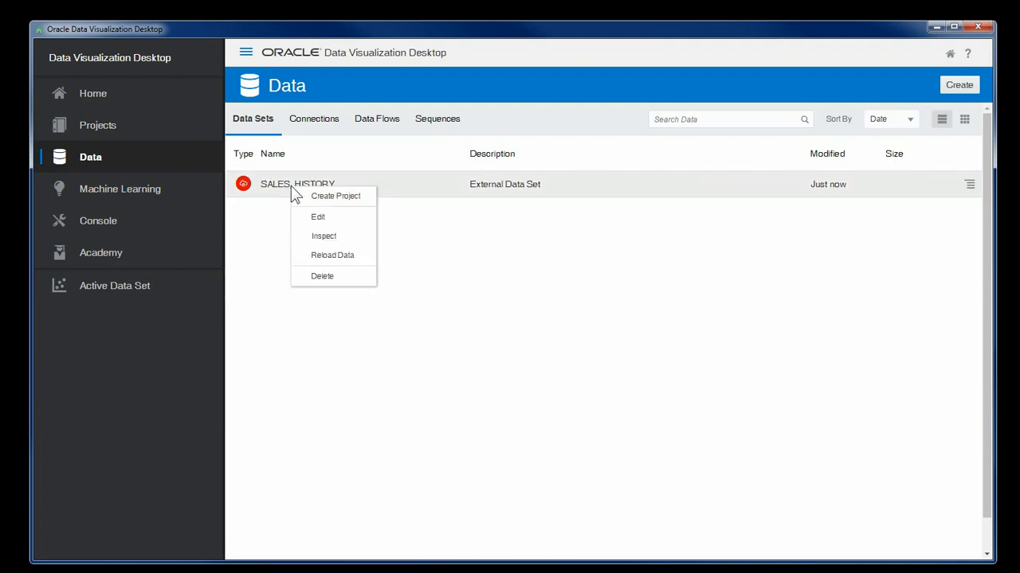
click(330, 243)
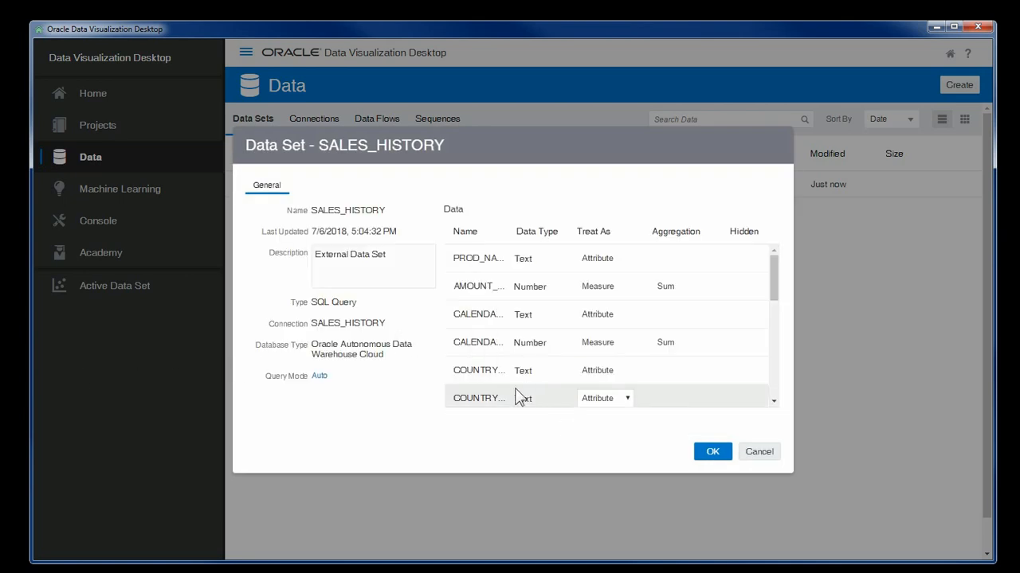
click(604, 343)
click(609, 358)
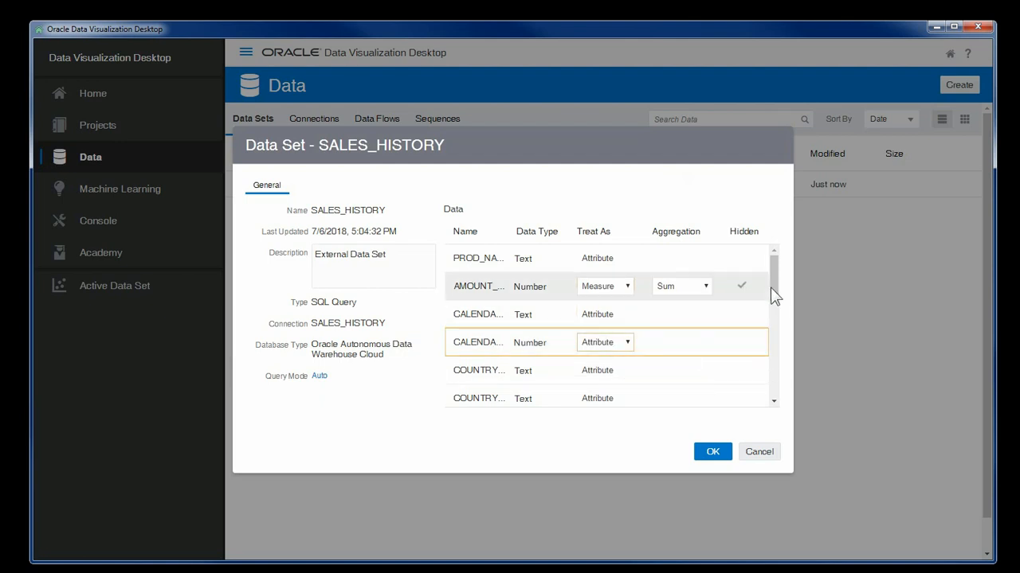
Step: Treat the CUST_YEAR_OF_BIRTH column as an attribute and save the update to the SALES_HISTORY data set
drag(770, 293, 765, 345)
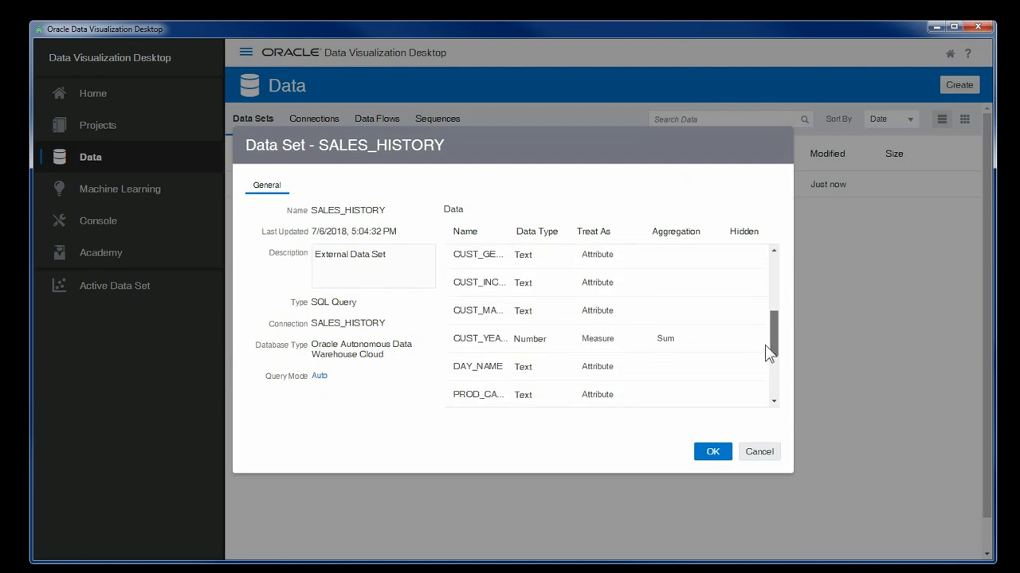
click(596, 336)
click(606, 345)
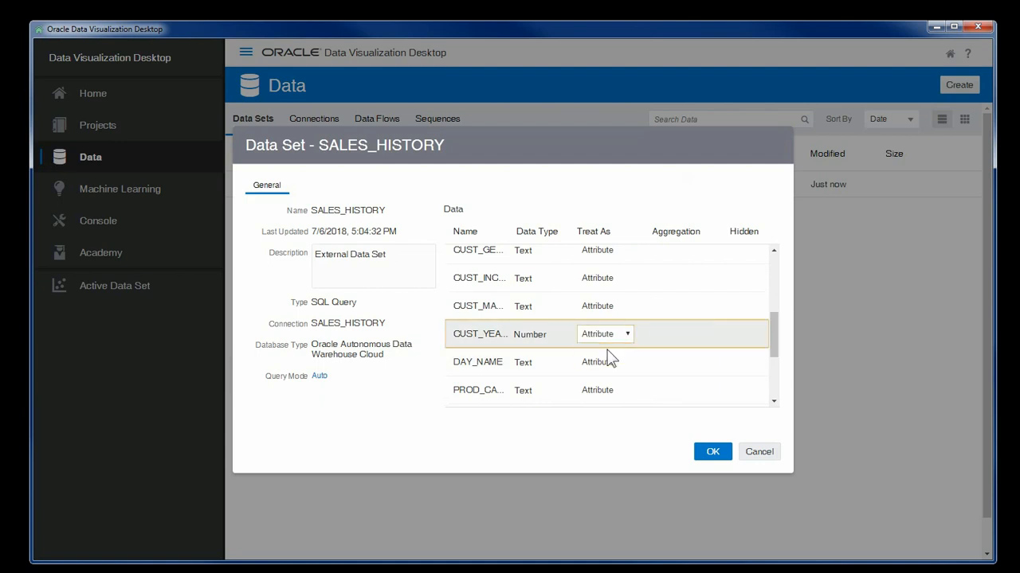
click(710, 455)
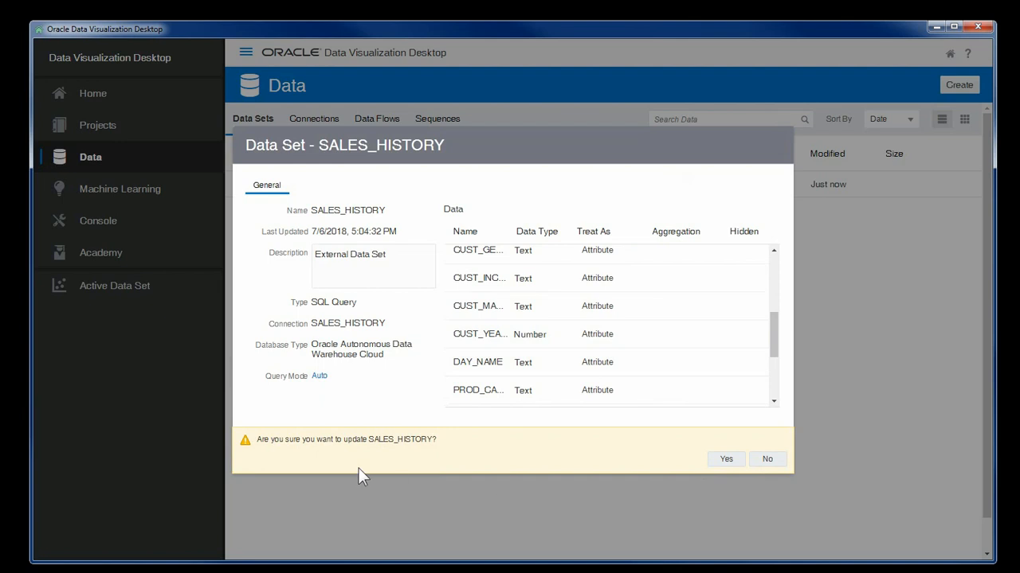
click(721, 460)
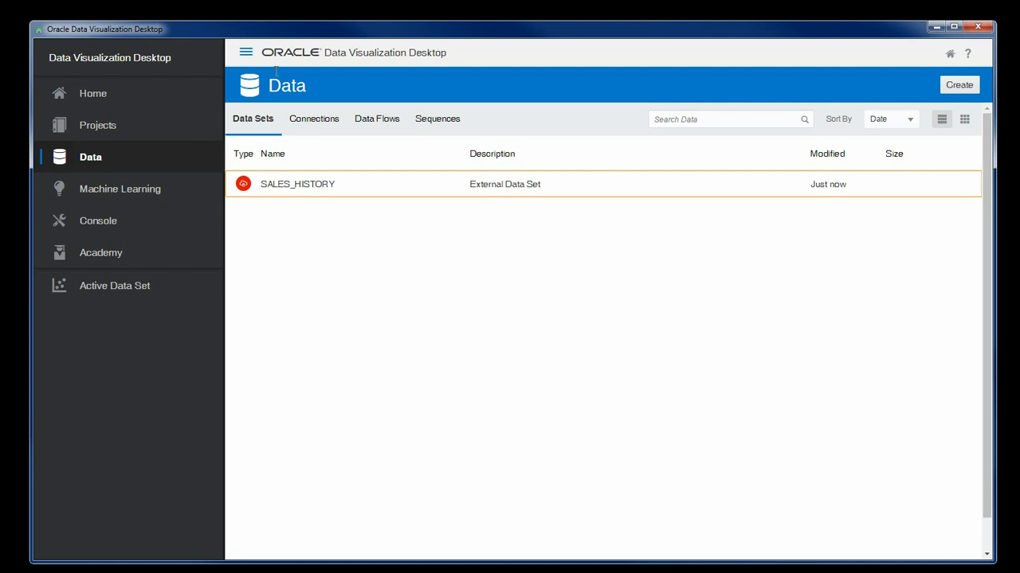
Step: Create a new project based on the SALES_HISTORY data set
click(245, 51)
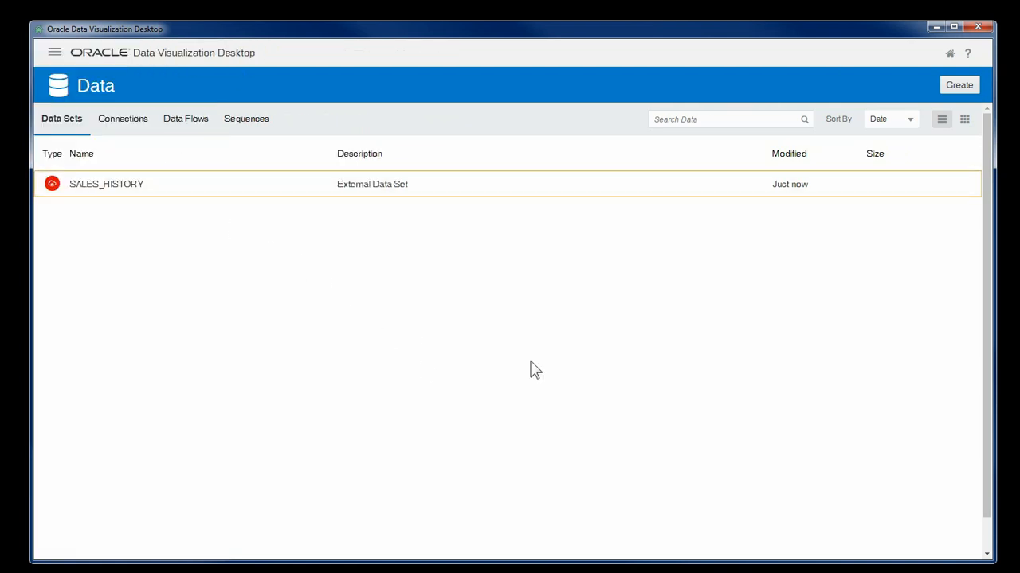
click(954, 90)
click(858, 148)
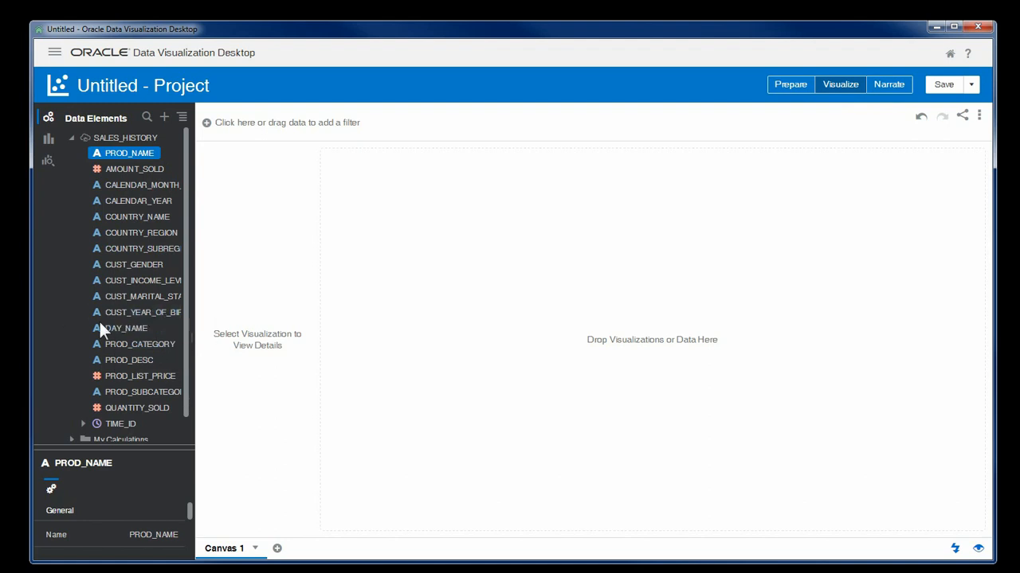
Step: Build a visualization on the canvas from PROD_NAME, AMOUNT_SOLD, CALENDAR_YEAR, PROD_CATEGORY and QUANTITY_SOLD
scroll(132, 311, down, 1)
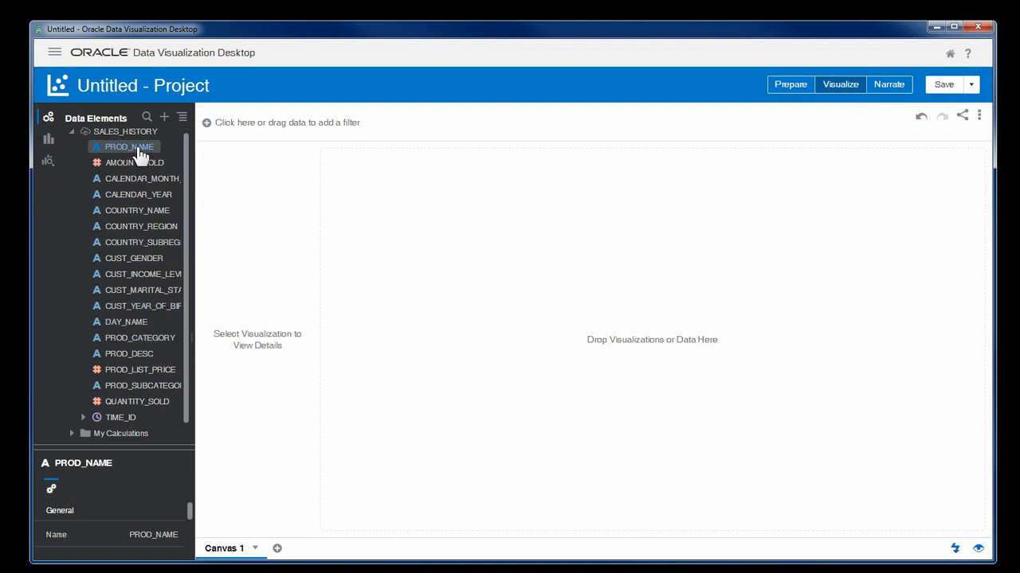
click(139, 152)
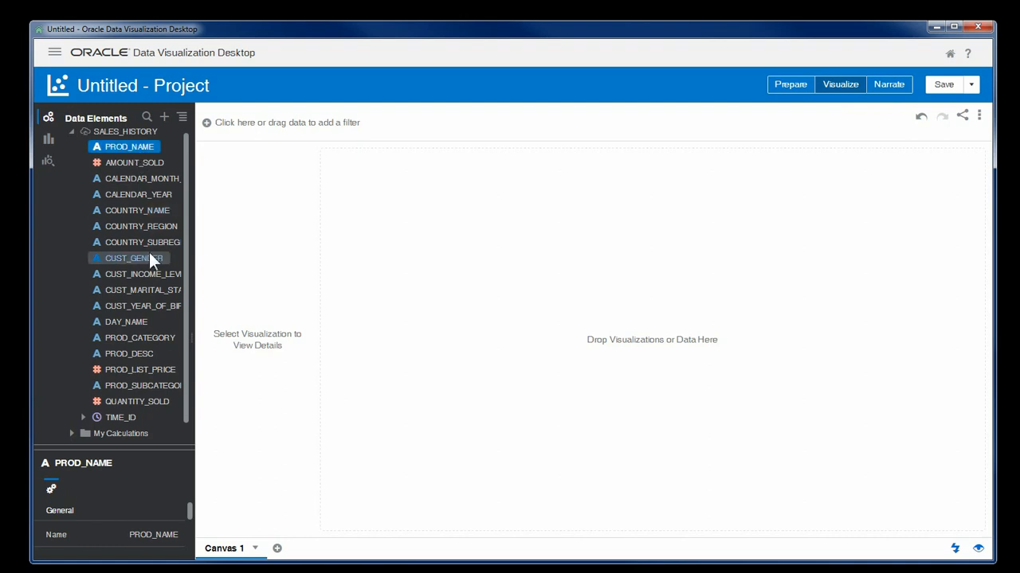
ctrl+click(134, 166)
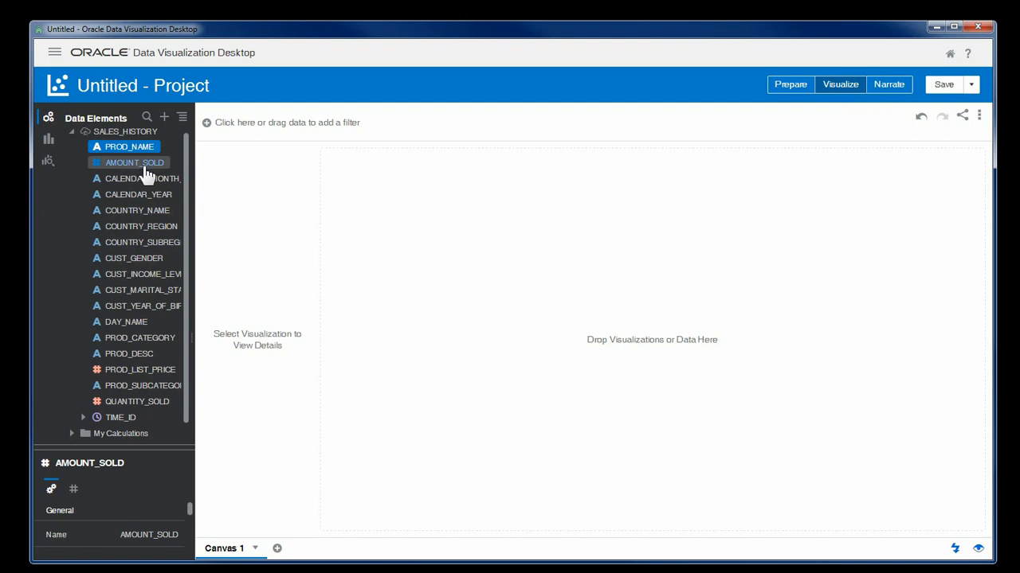
ctrl+click(166, 197)
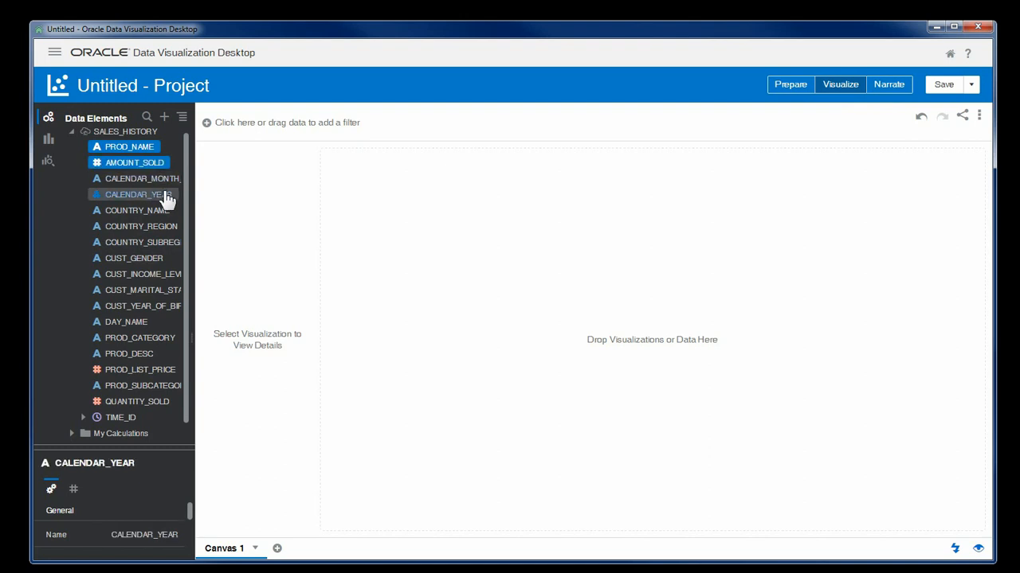
ctrl+click(168, 341)
ctrl+click(159, 405)
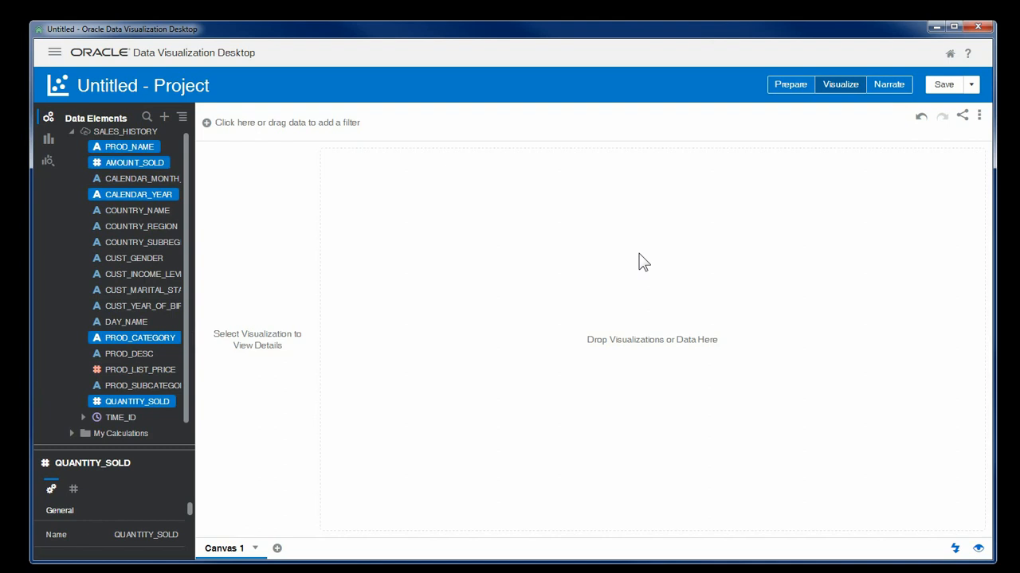
drag(130, 147, 540, 237)
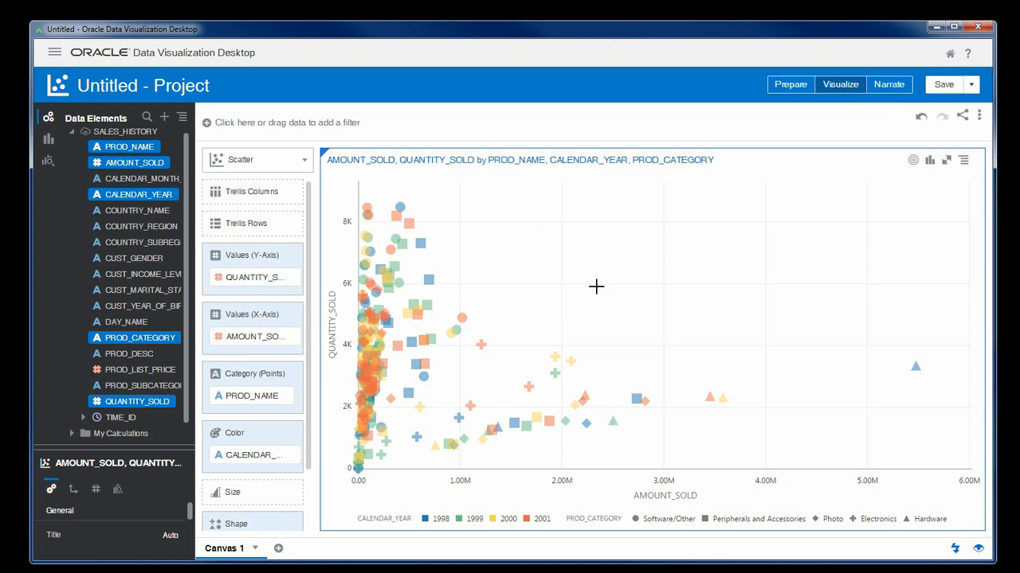
Step: Examine the SALES_HISTORY columns as summary charts in the data preparation view, and return to the scatter visualization
click(783, 94)
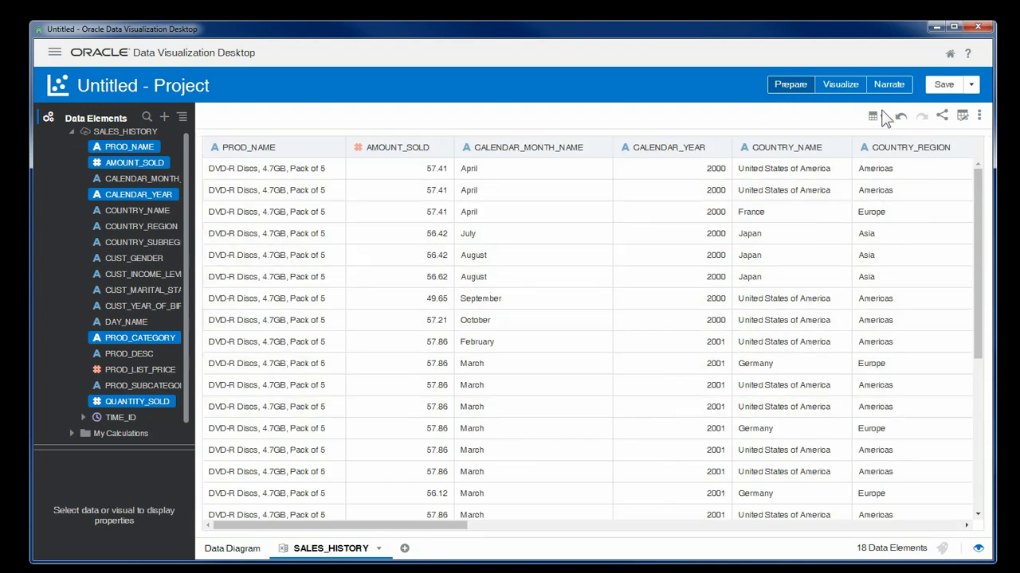
click(876, 116)
click(912, 158)
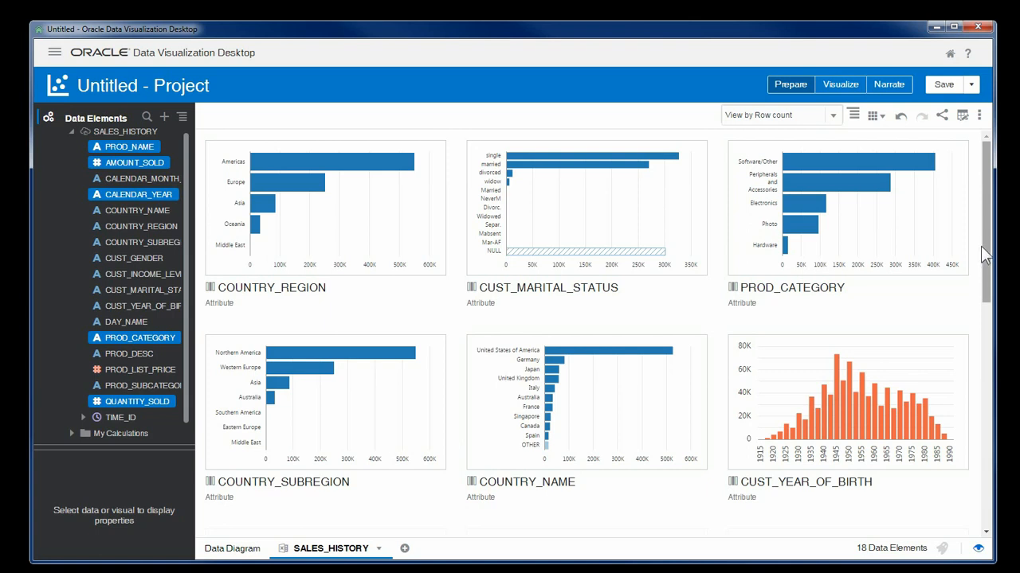
scroll(983, 267, down, 2)
drag(985, 283, 976, 193)
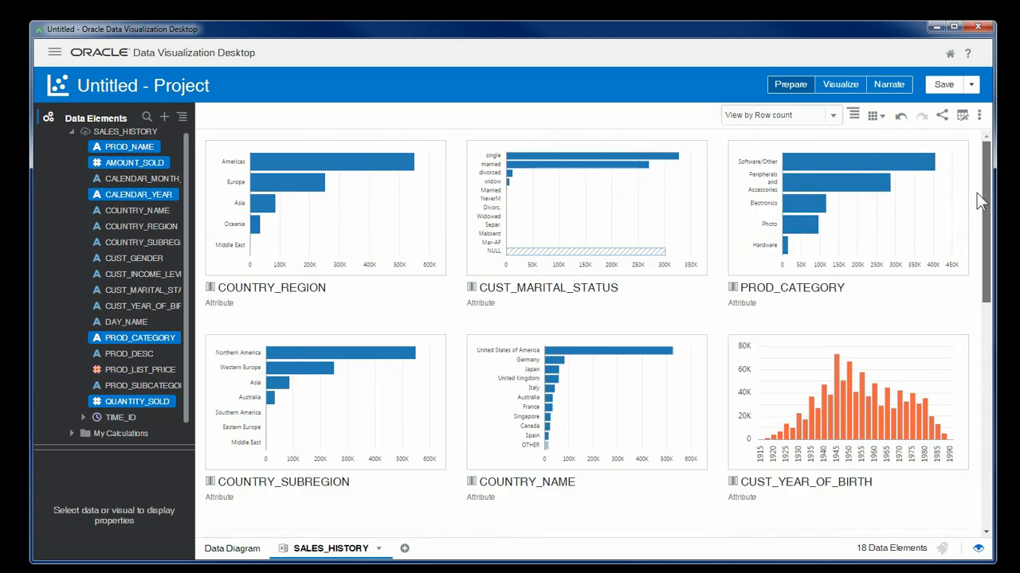
click(846, 83)
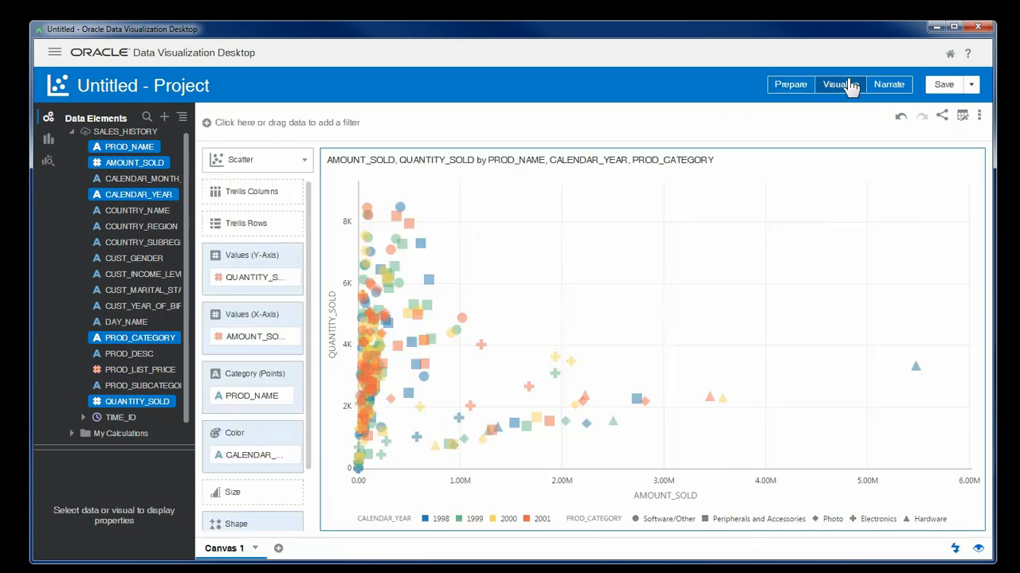
click(800, 184)
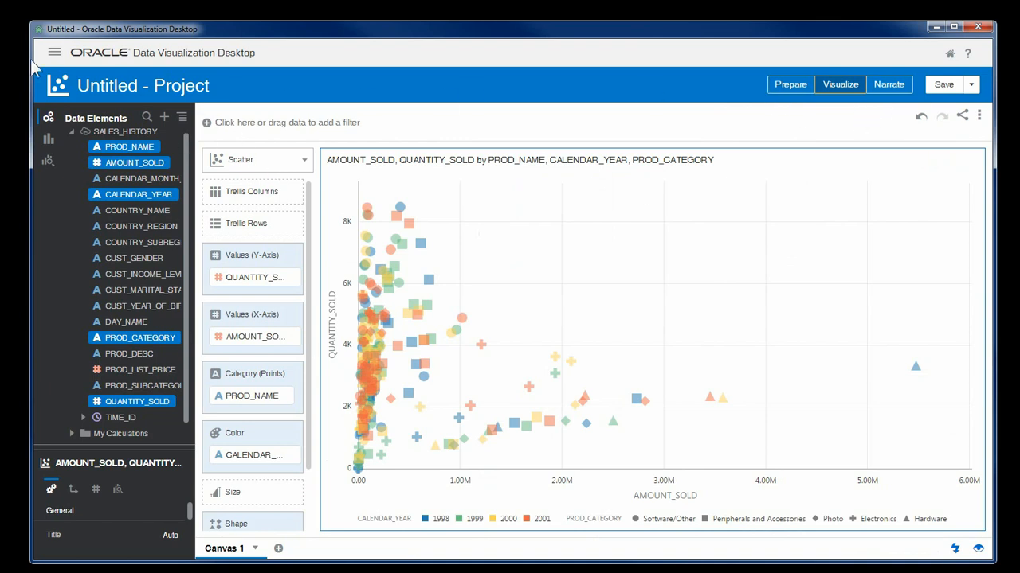
Step: Create another new project and add the SALES_HISTORY data set to it
click(54, 52)
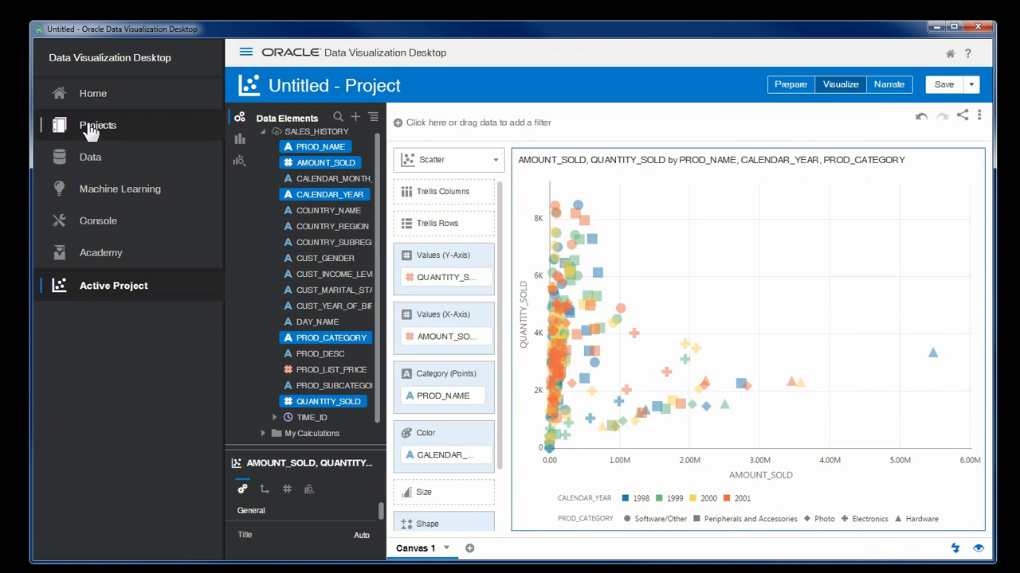
click(90, 127)
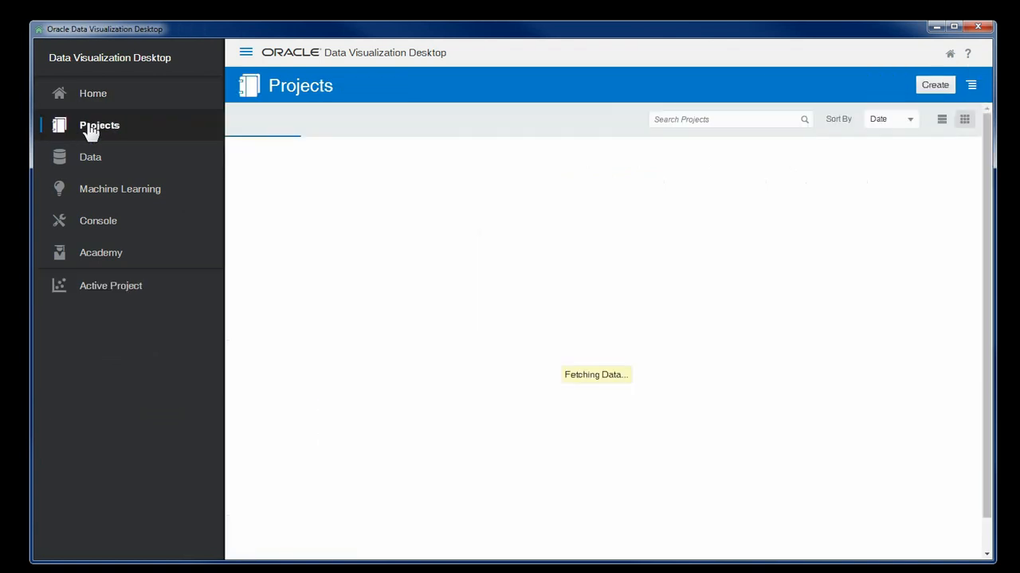
click(930, 89)
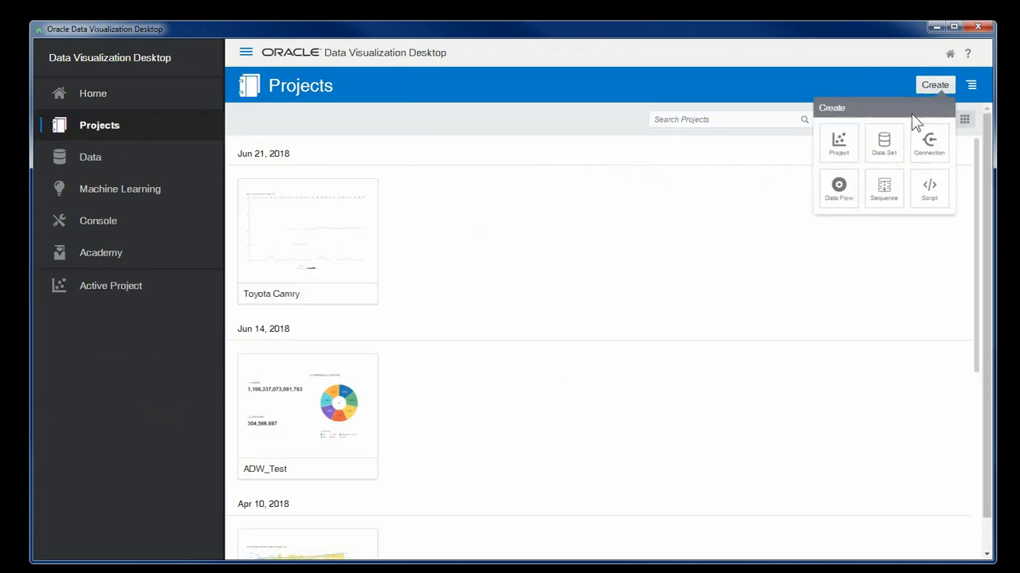
click(841, 155)
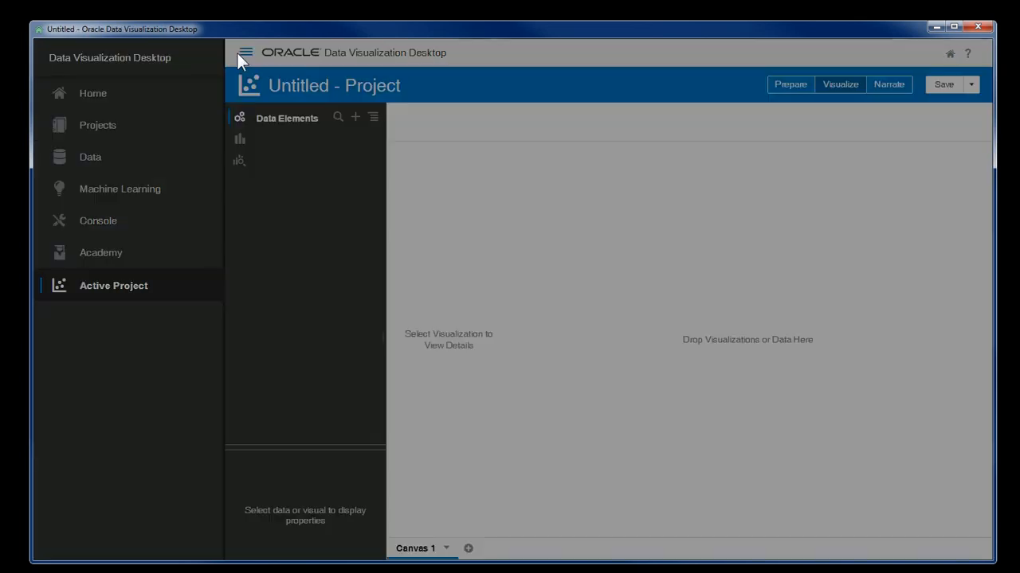
double_click(348, 237)
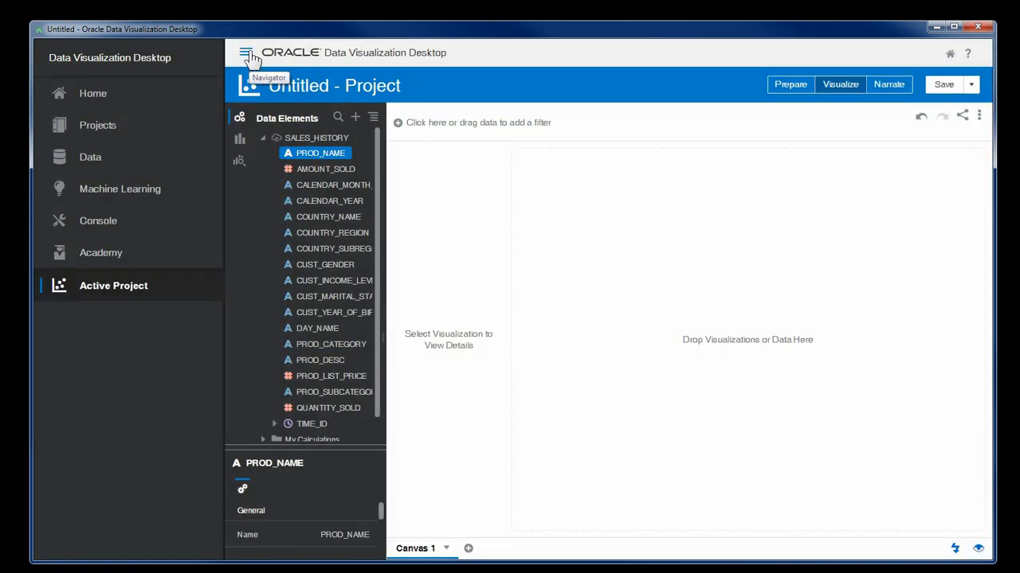
click(245, 55)
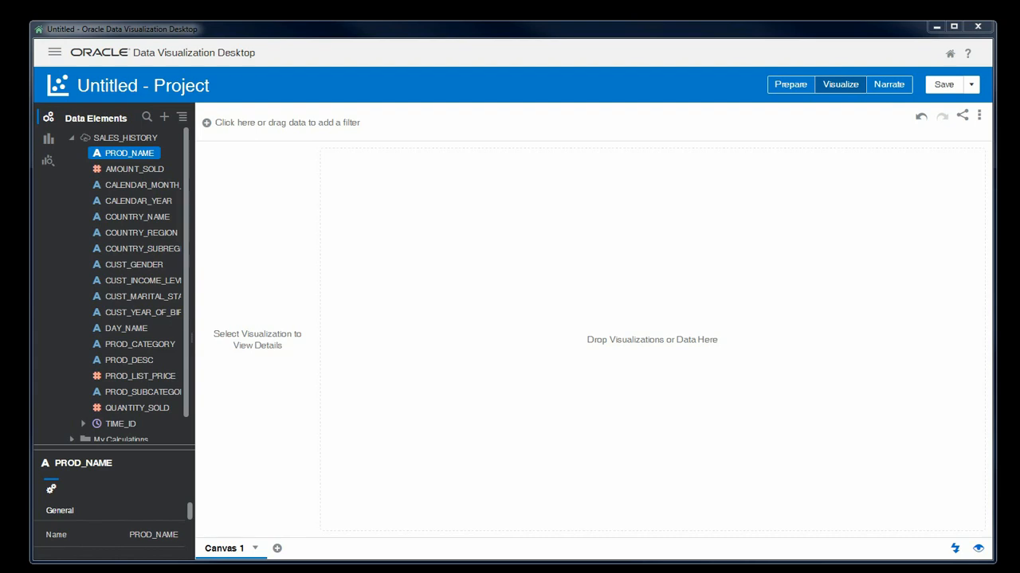
Step: Build a visualization on the empty canvas from the Month level of TIME_ID, QUANTITY_SOLD and AMOUNT_SOLD
drag(185, 357, 187, 393)
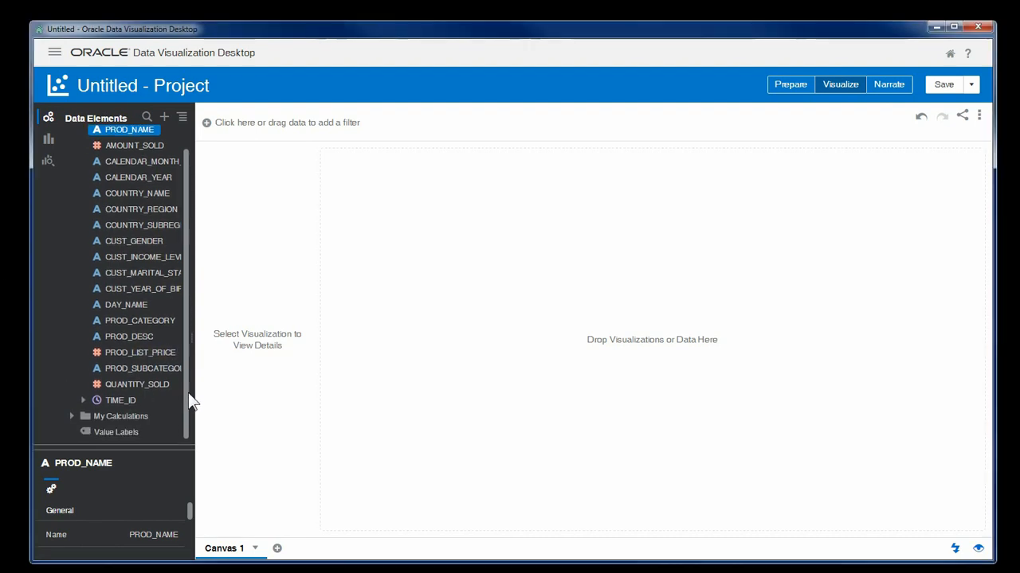
click(85, 401)
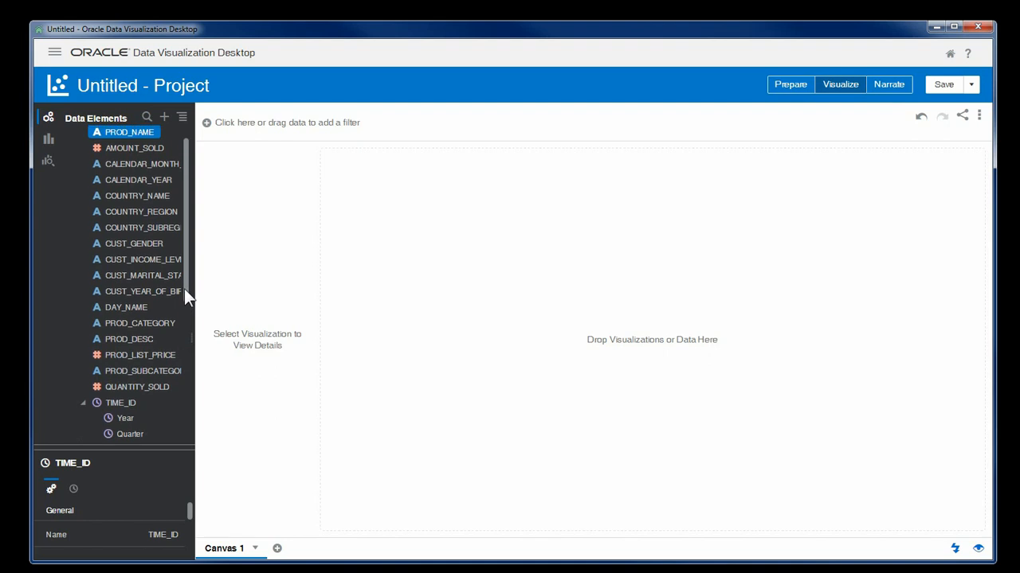
drag(184, 288, 186, 330)
click(136, 399)
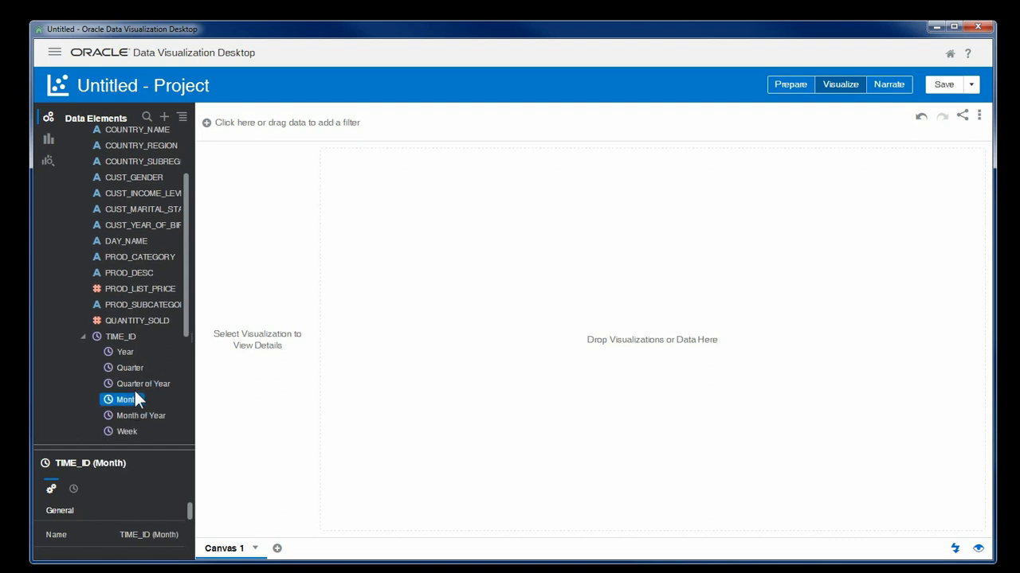
ctrl+click(141, 322)
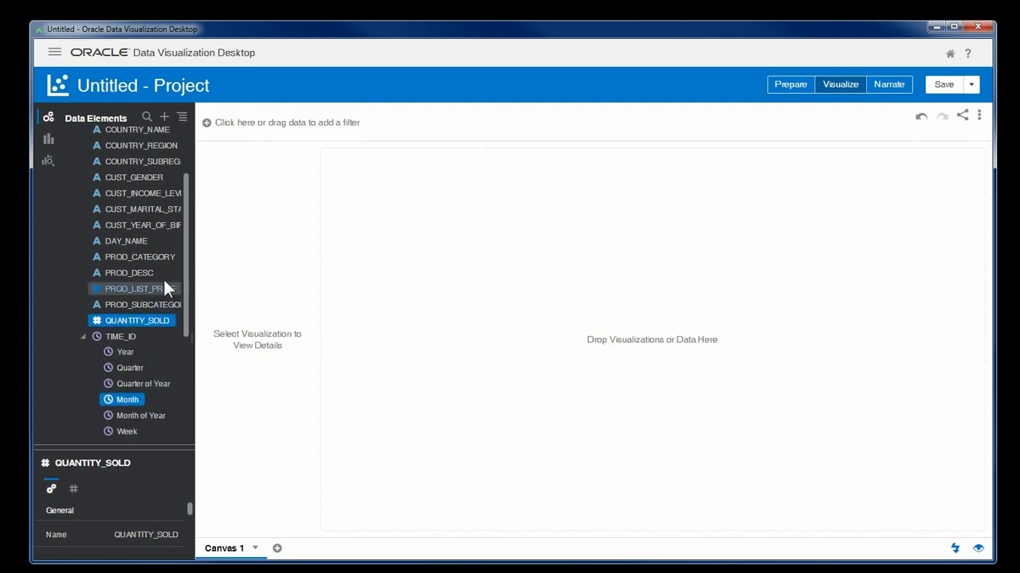
drag(188, 226, 188, 177)
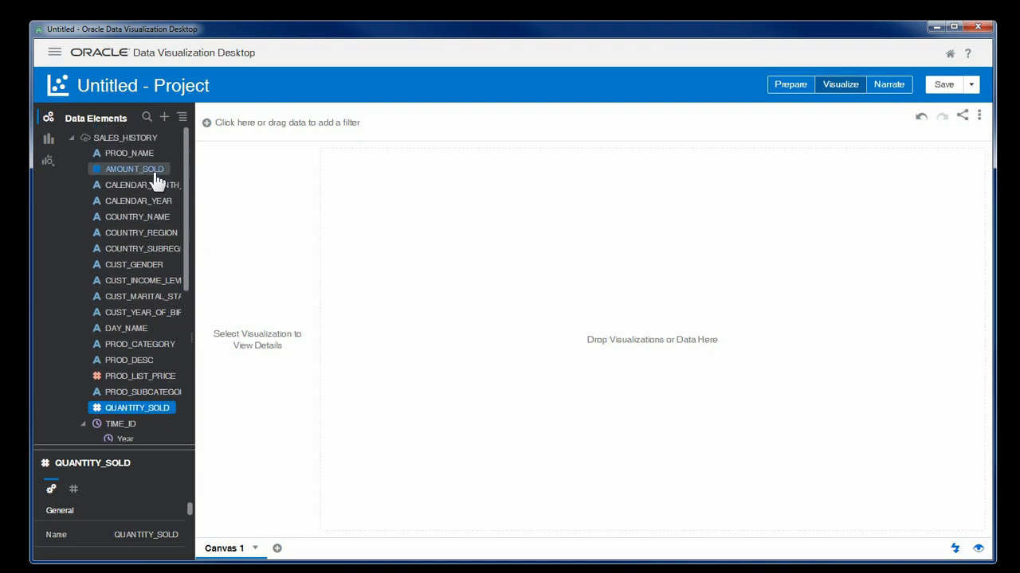
ctrl+click(153, 170)
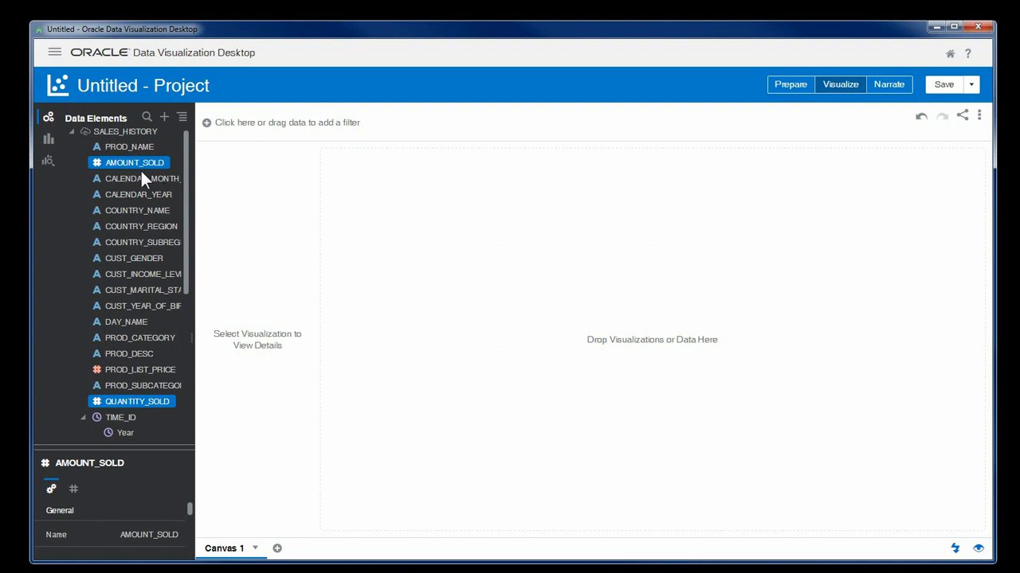
drag(144, 167, 444, 218)
drag(142, 168, 494, 230)
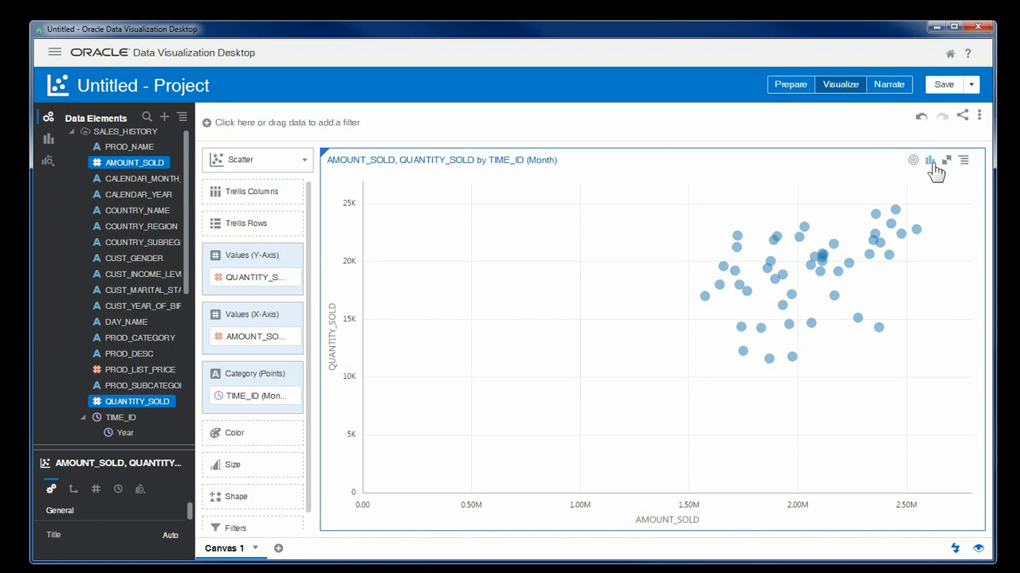
Step: Change the scatter visualization to a Combo chart and plot QUANTITY_SOLD on the Y2 axis
click(934, 162)
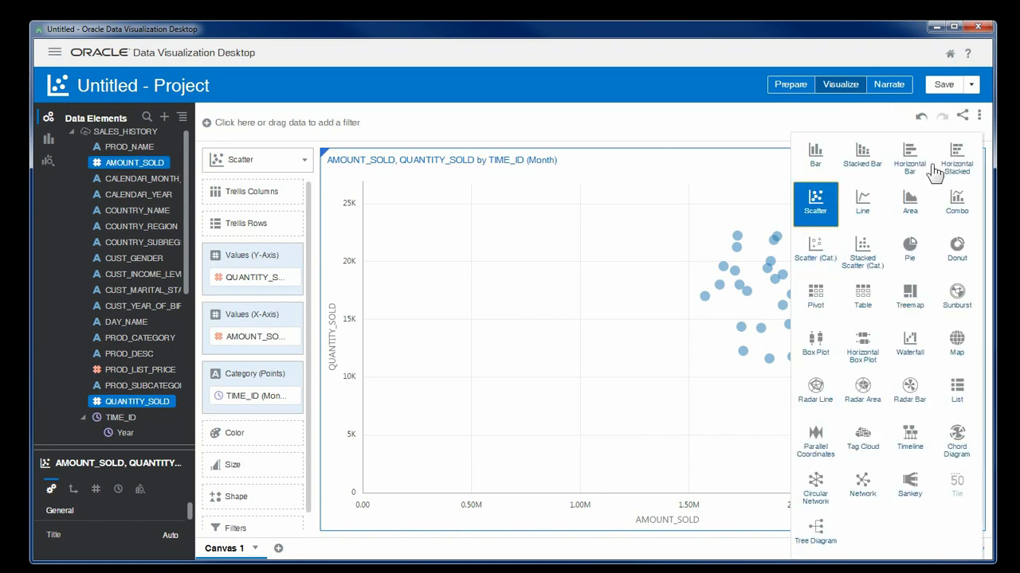
click(959, 209)
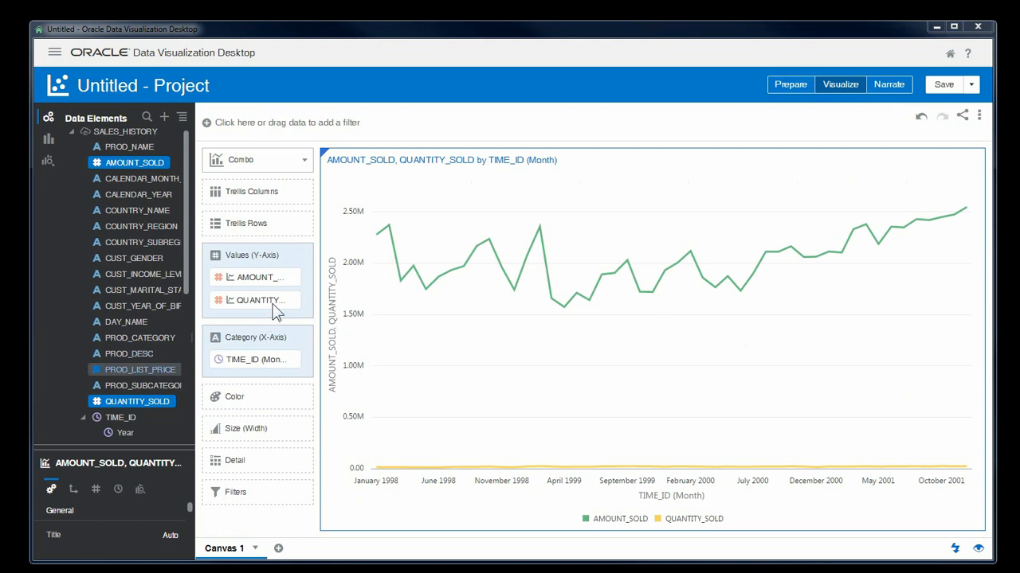
click(270, 303)
right_click(270, 298)
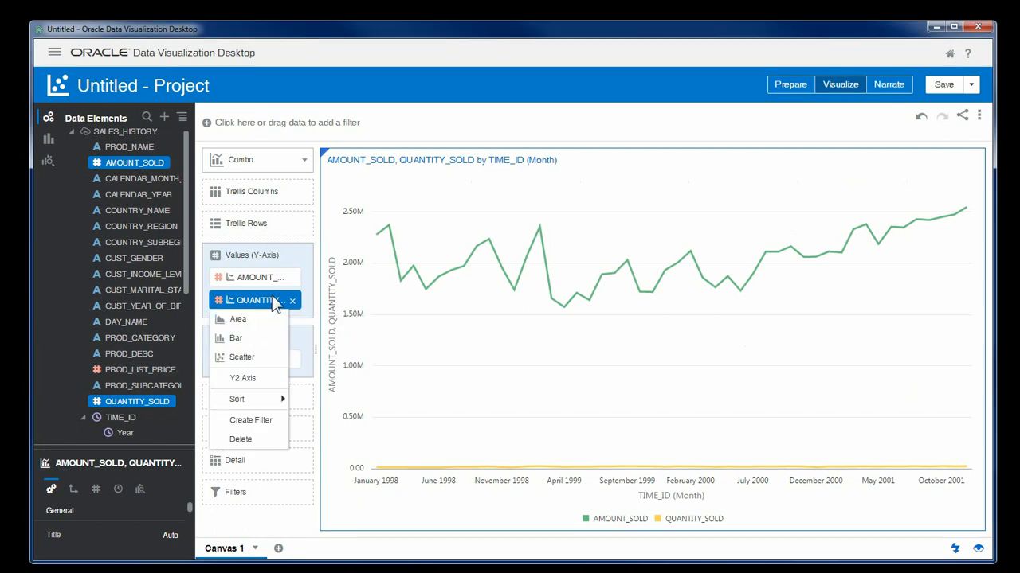
click(252, 386)
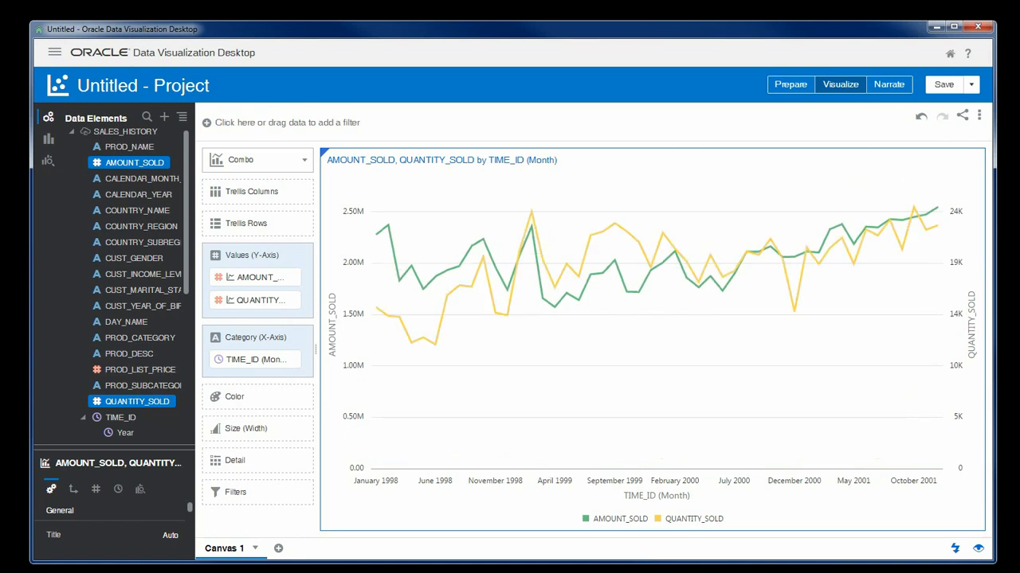
Step: Show QUANTITY_SOLD as bars in the combo chart and add a Trend Line to the visualization
click(261, 304)
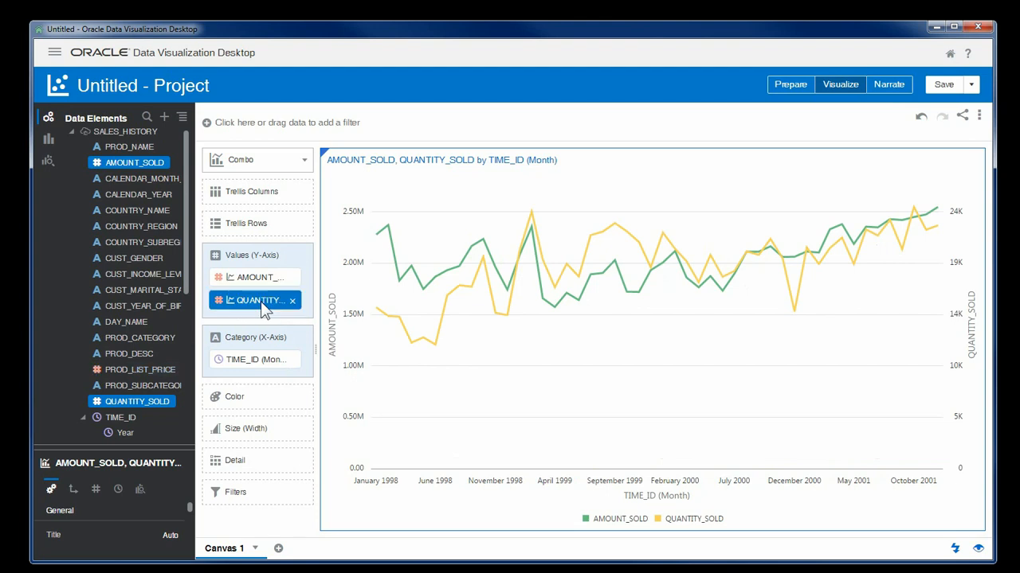
right_click(260, 301)
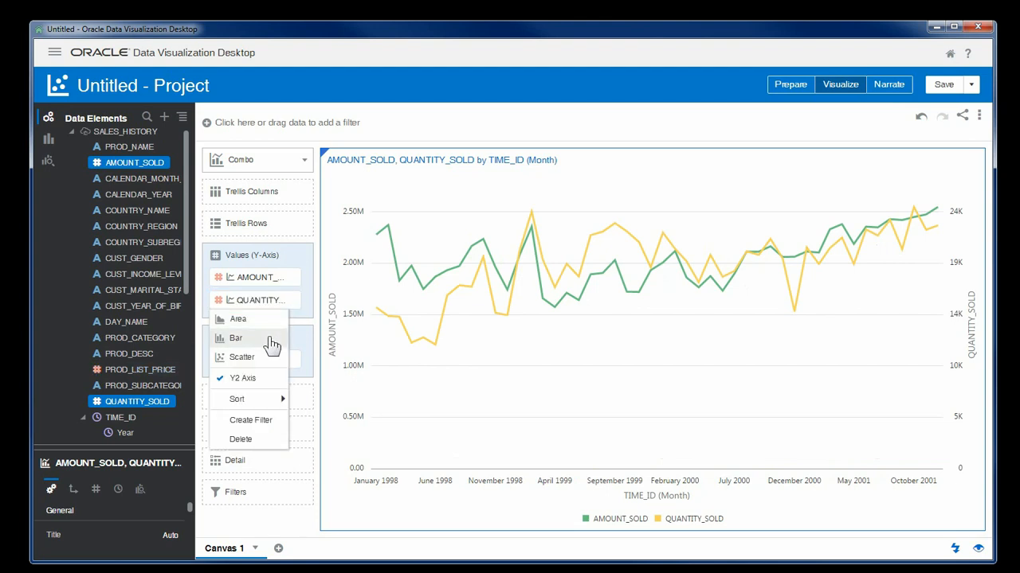
click(271, 340)
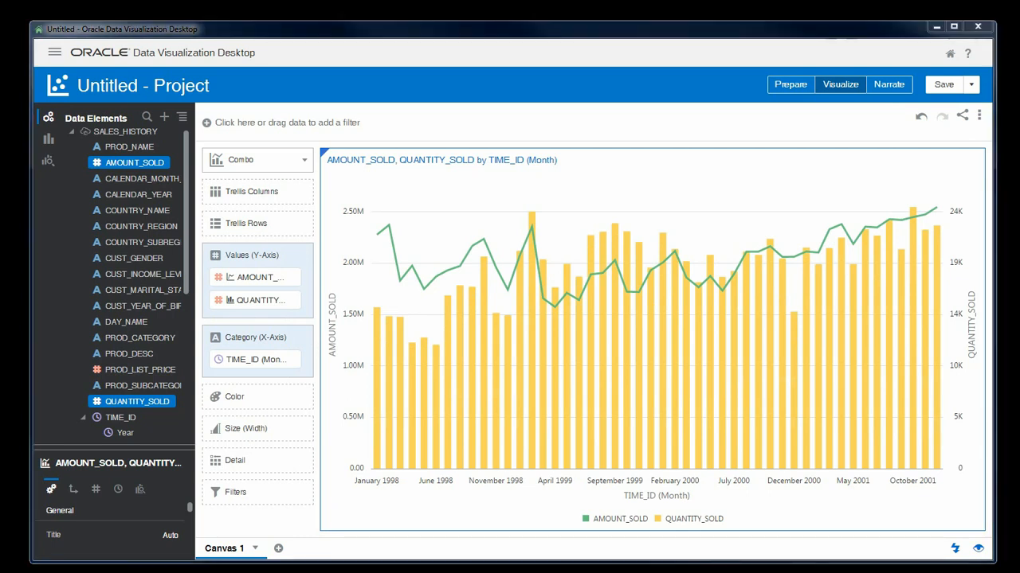
click(47, 164)
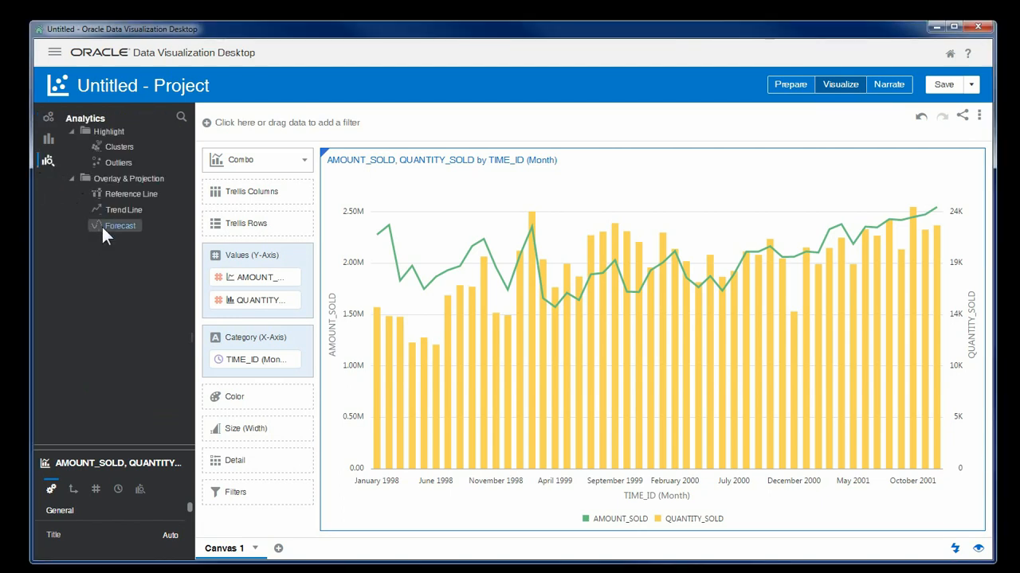
drag(120, 213, 469, 208)
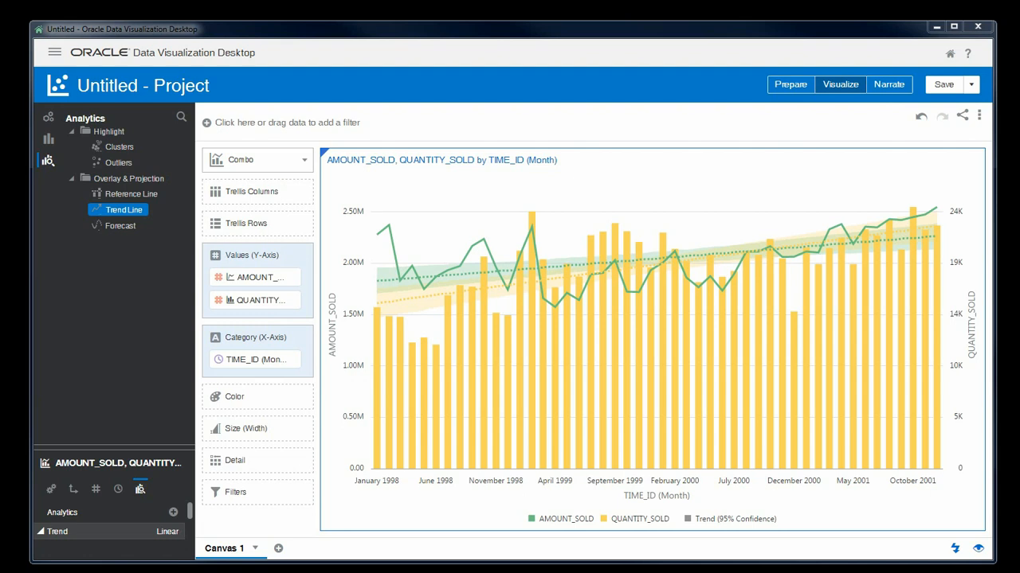
Step: Add a second visualization below the combo chart from COUNTRY_REGION, AMOUNT_SOLD and PROD_CATEGORY
click(49, 141)
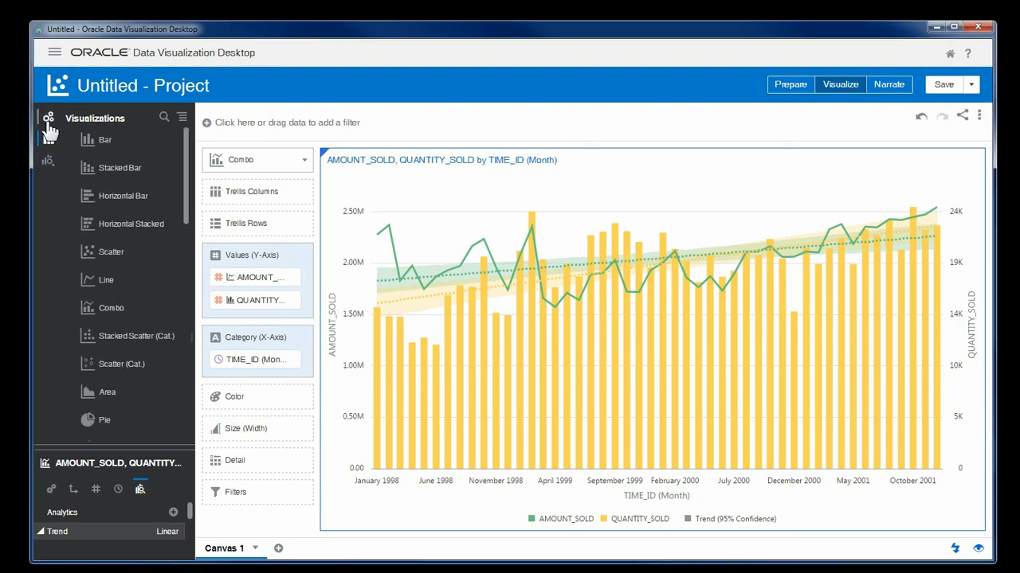
click(47, 121)
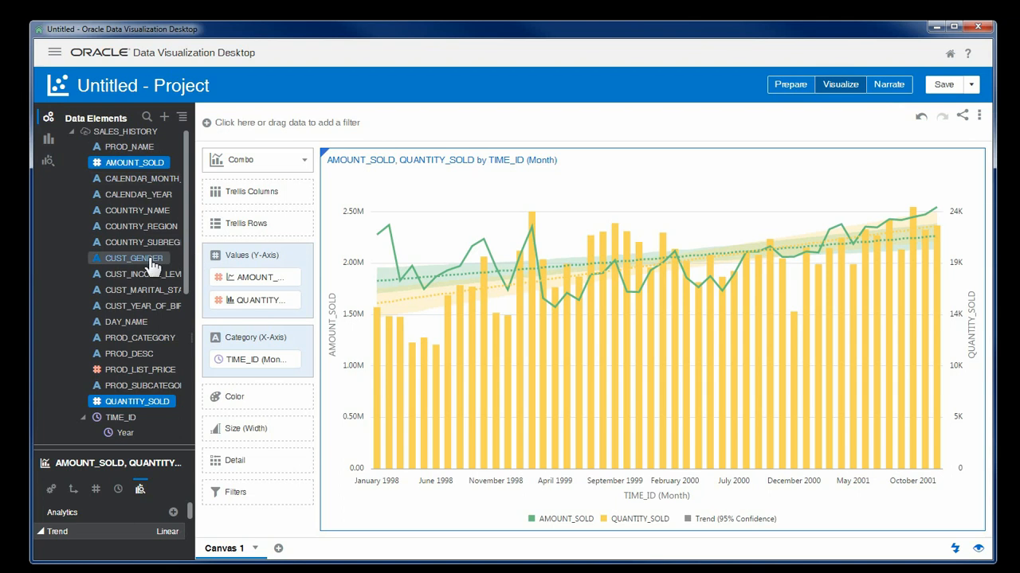
click(146, 231)
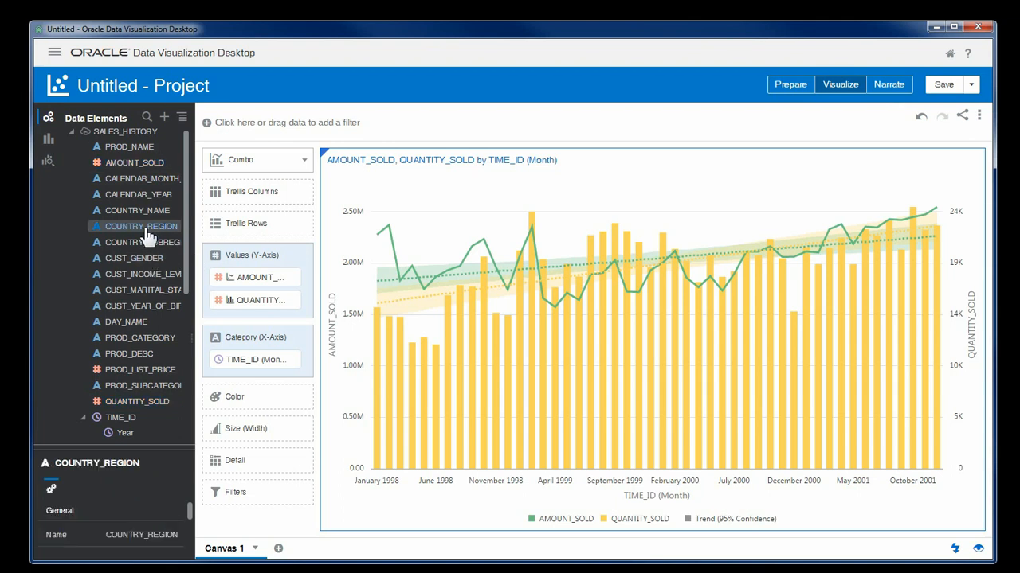
ctrl+click(146, 170)
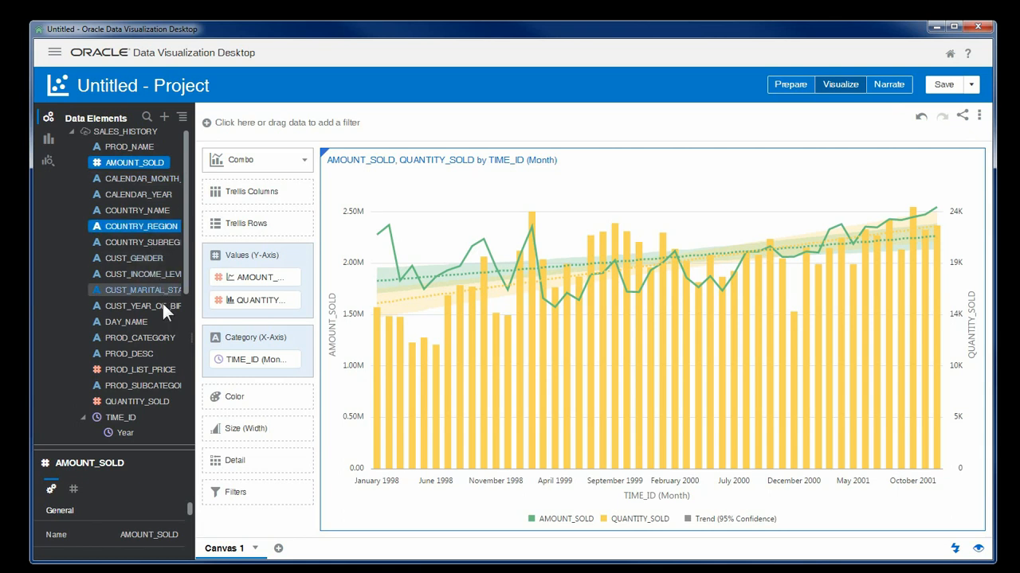
ctrl+click(163, 338)
ctrl+click(148, 230)
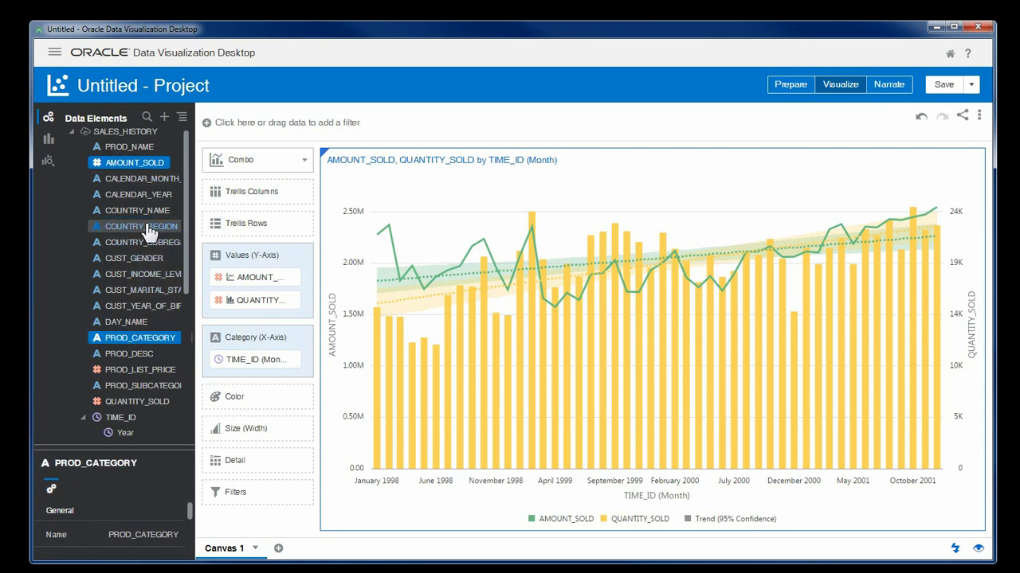
drag(153, 242, 471, 541)
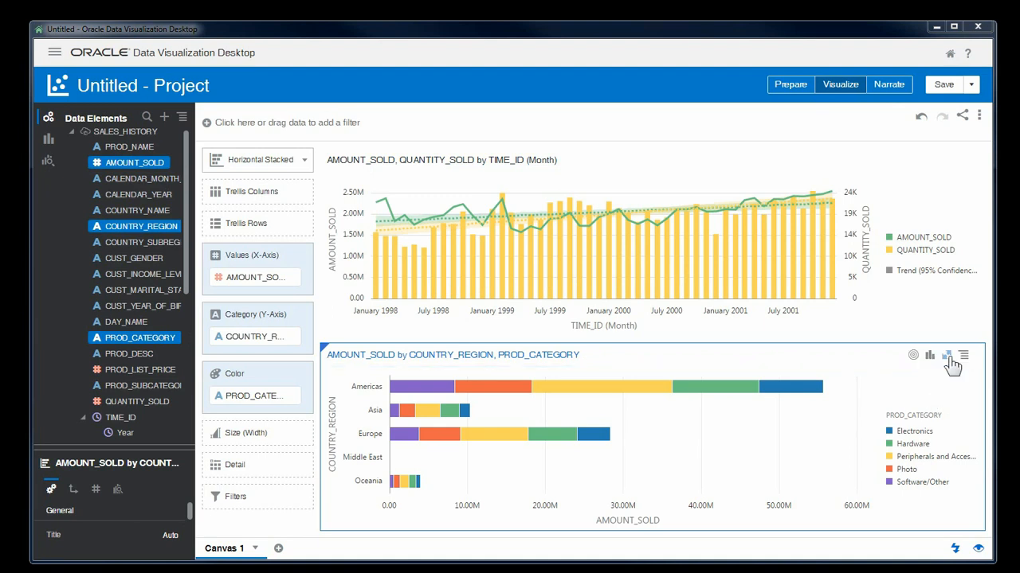
Step: Change the lower visualization to an Area chart and swap COUNTRY_REGION with PROD_CATEGORY, so categories form the X-axis and regions the color
click(928, 360)
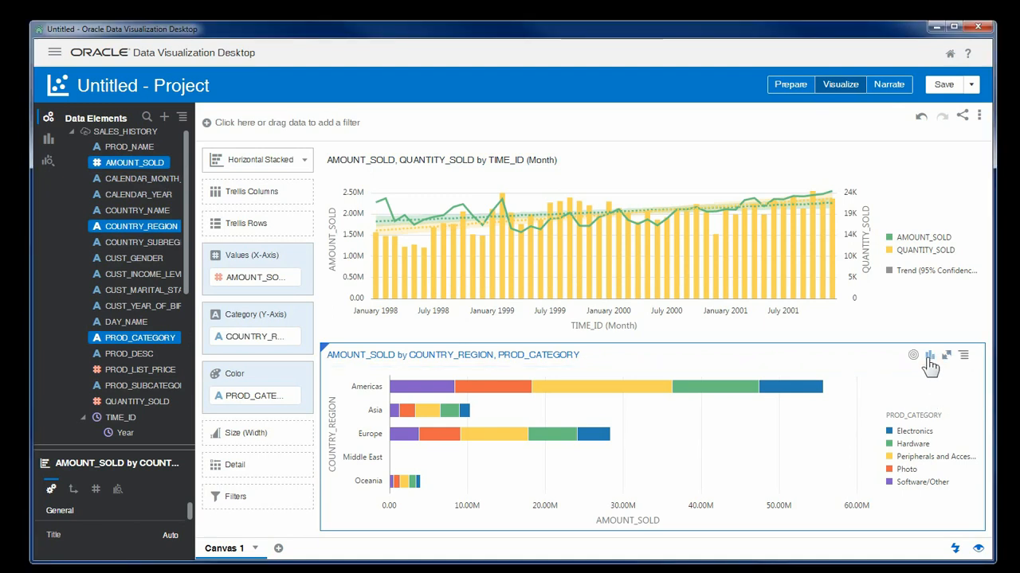
click(929, 359)
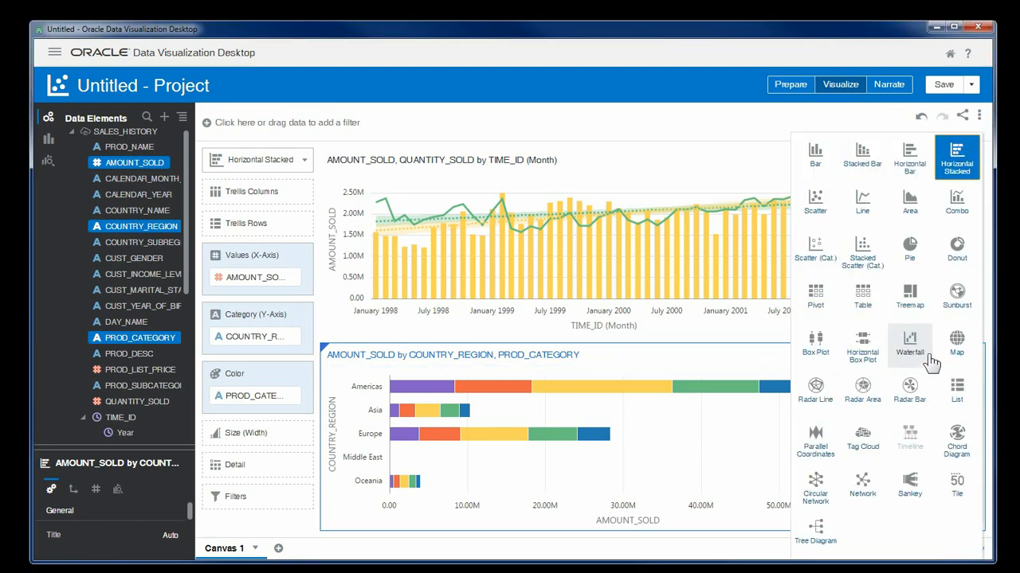
click(913, 211)
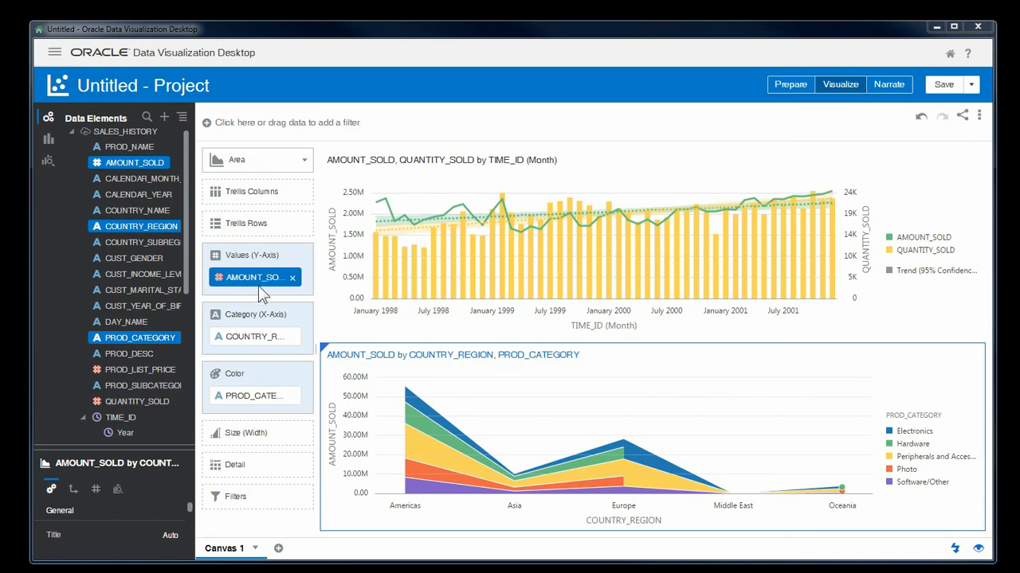
drag(273, 339, 272, 393)
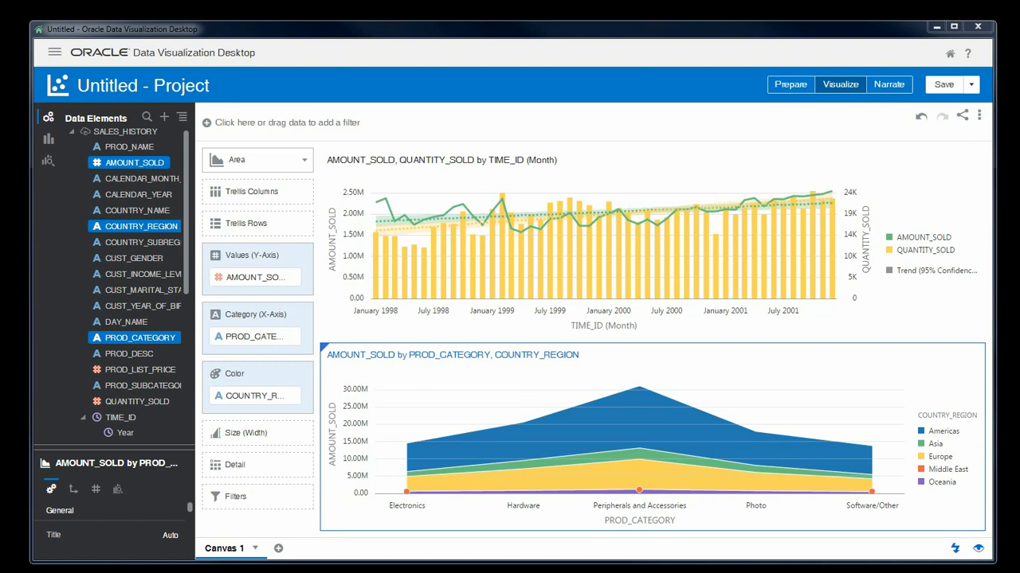
Step: Rename Canvas 1 as "Sales Summary"
right_click(212, 556)
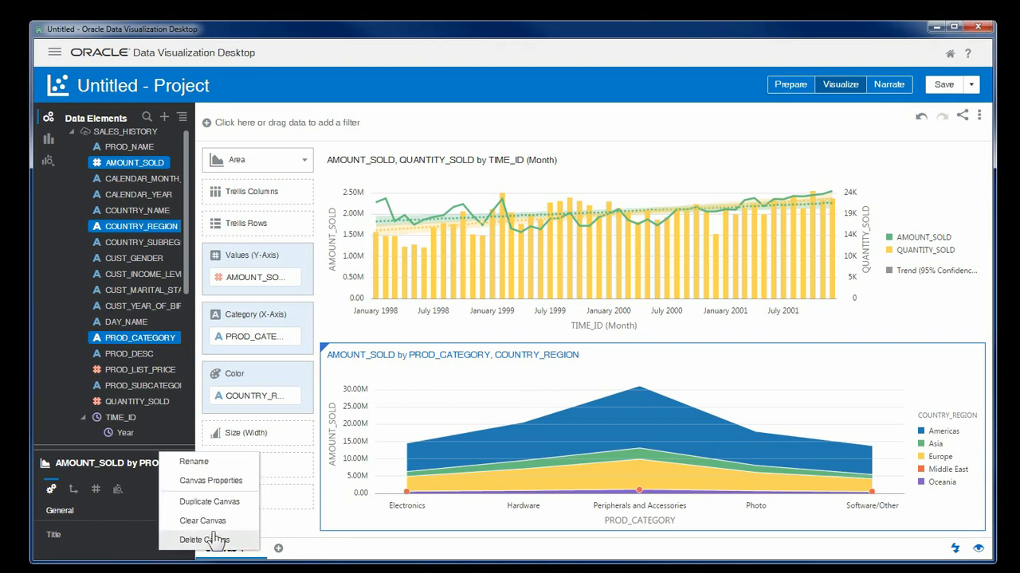
click(209, 468)
text(Sales)
key(BackSpace)
key(BackSpace)
key(BackSpace)
key(BackSpace)
key(BackSpace)
key(BackSpace)
key(BackSpace)
key(BackSpace)
key(BackSpace)
key(BackSpace)
key(BackSpace)
key(BackSpace)
key(BackSpace)
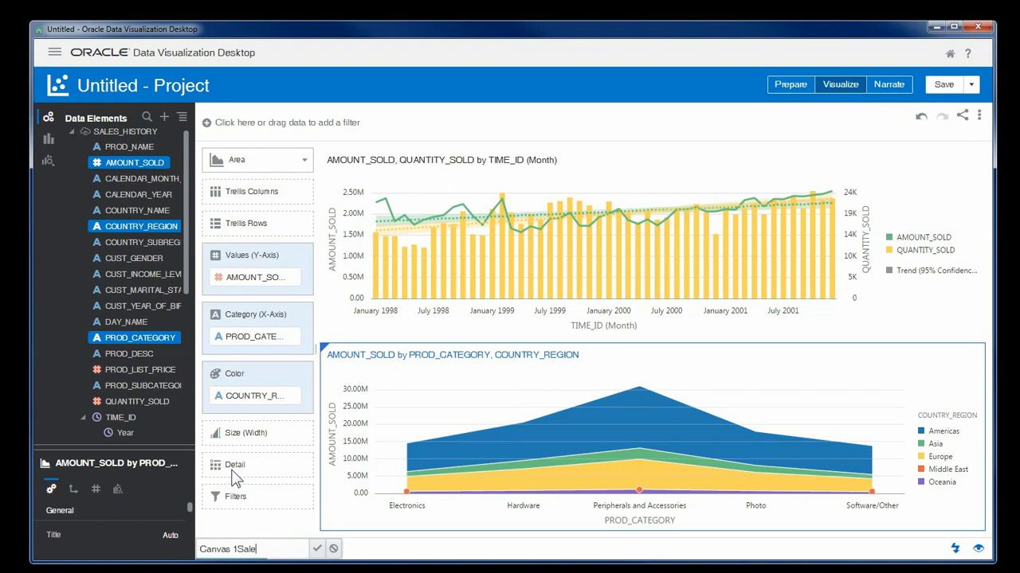
text(SAles)
key(BackSpace)
key(BackSpace)
key(BackSpace)
key(BackSpace)
text(ales Summary)
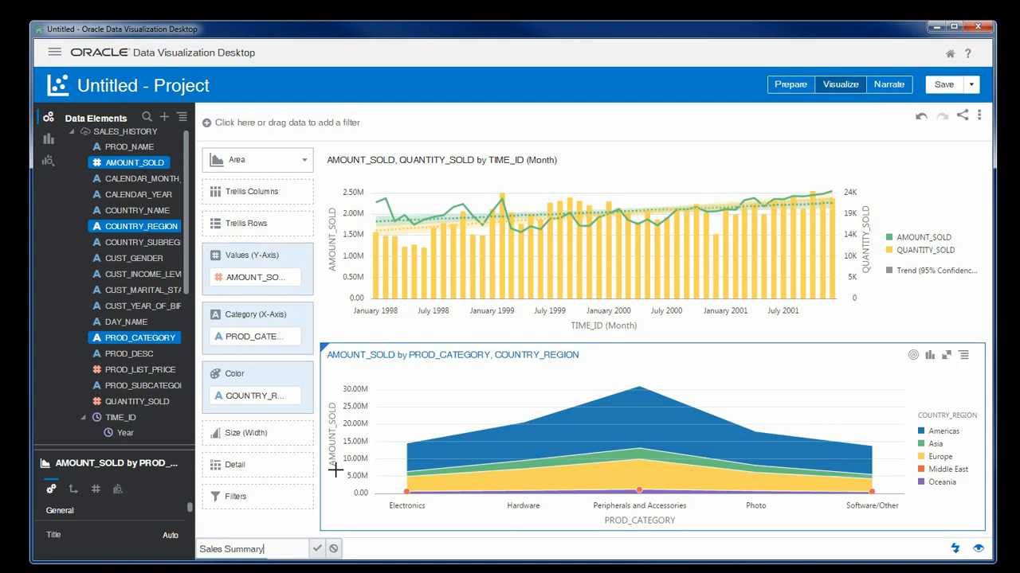
click(317, 549)
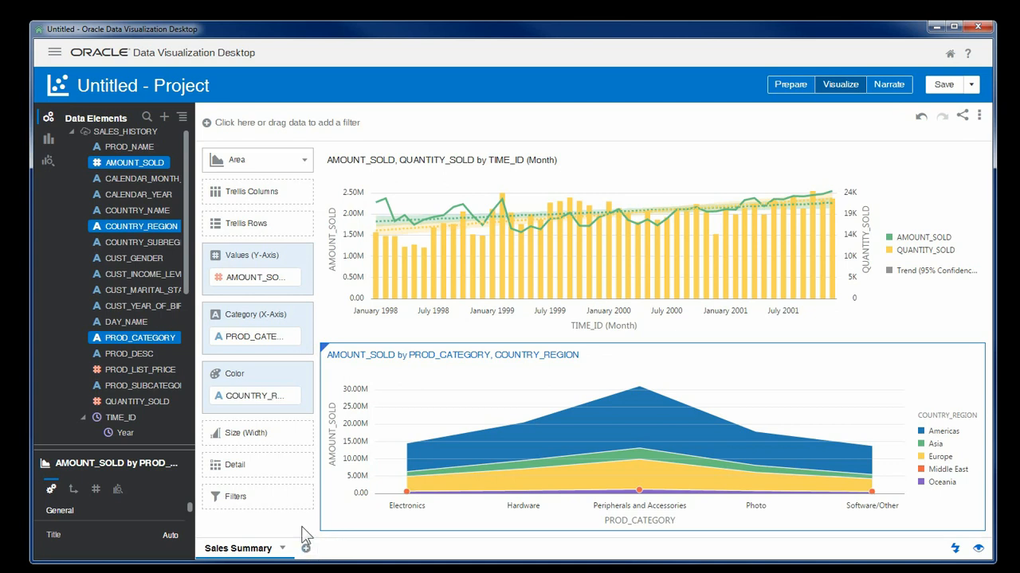
Step: Save the project in My Folders under the name "Sales Summary"
click(943, 85)
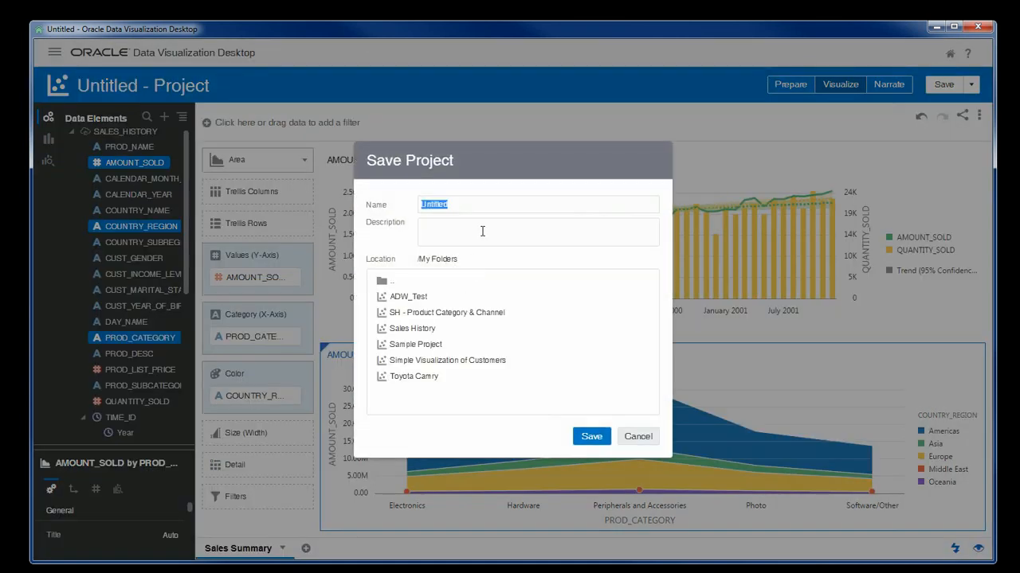
text(Sales Summary)
click(588, 438)
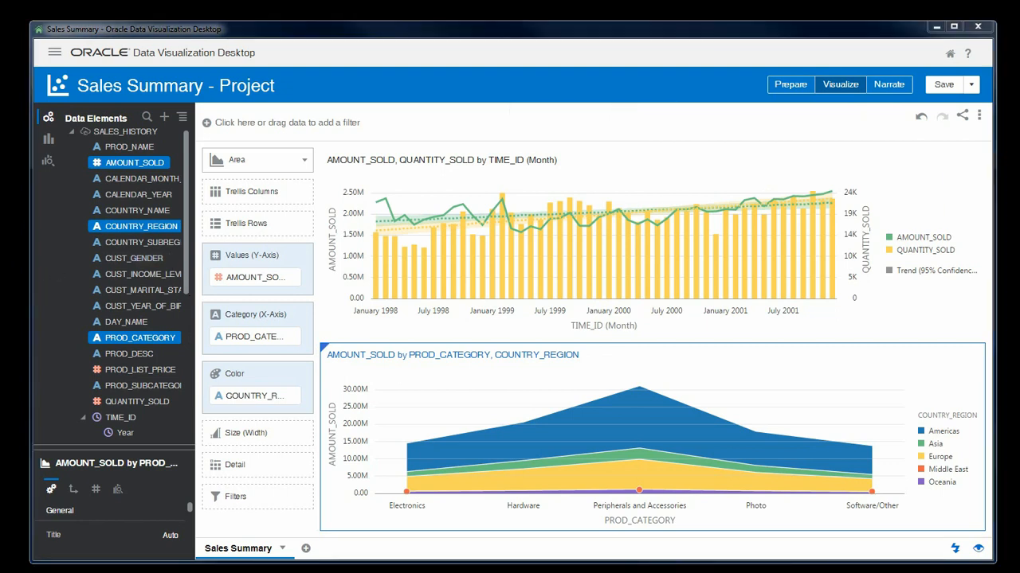
Step: Add a new canvas and build a visualization on it from QUANTITY_SOLD, PROD_CATEGORY and PROD_SUBCATEGORY
click(306, 549)
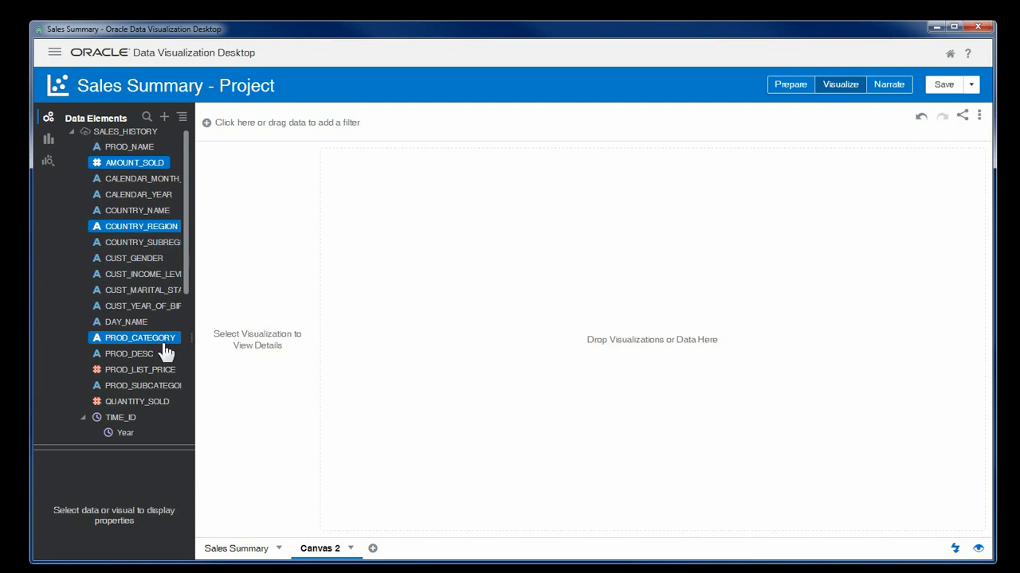
click(163, 403)
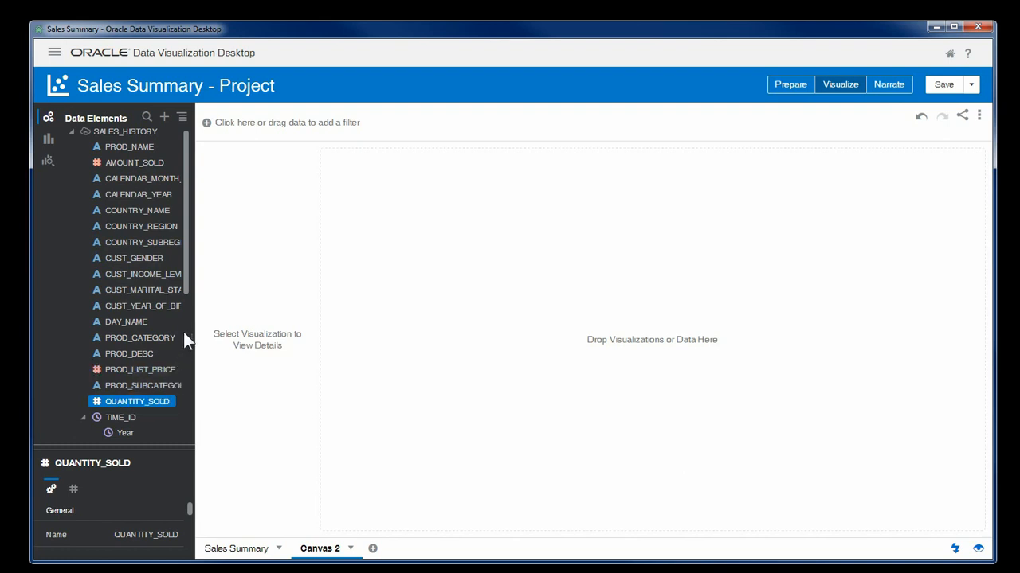
click(162, 338)
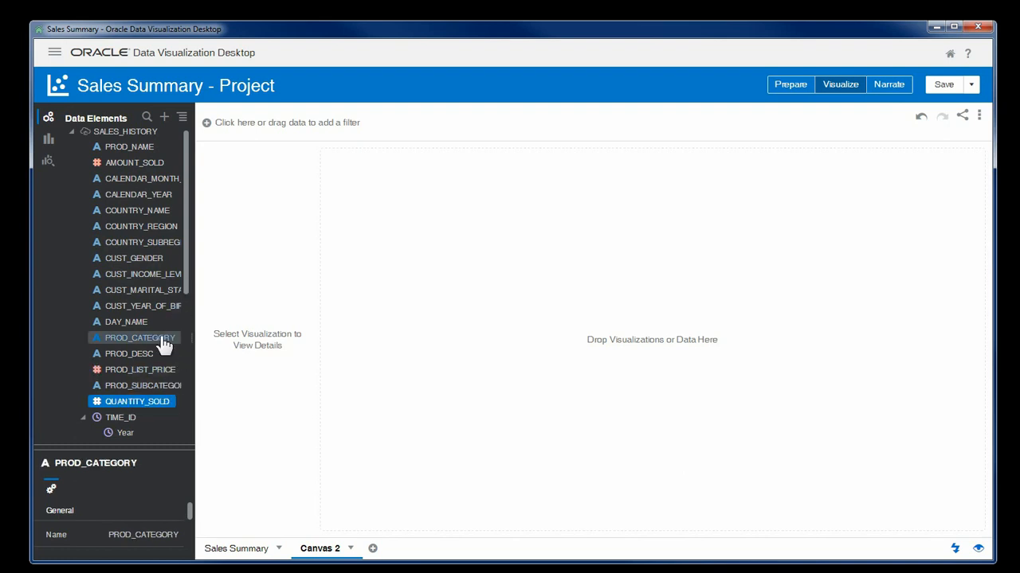
ctrl+click(162, 335)
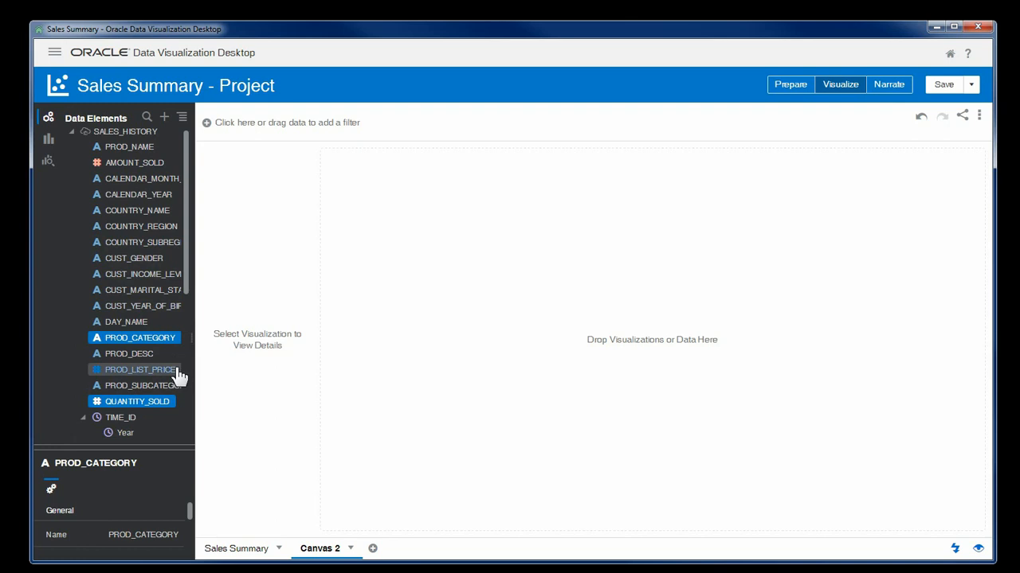
ctrl+click(164, 387)
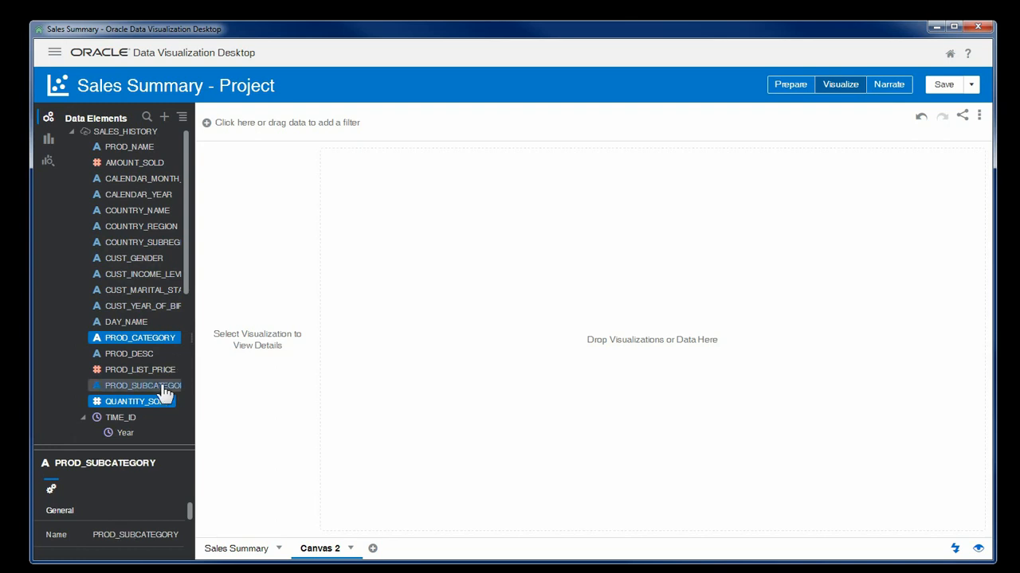
drag(157, 341, 415, 301)
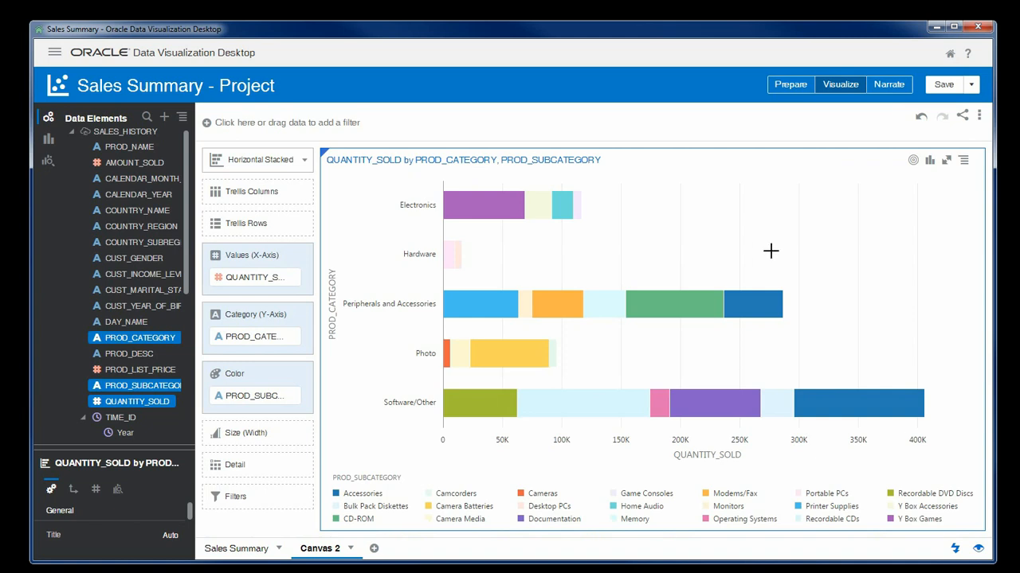
Step: Change the new canvas's visualization to a Sunburst and highlight its Photo slice, followed by its Software/Other slice
click(930, 161)
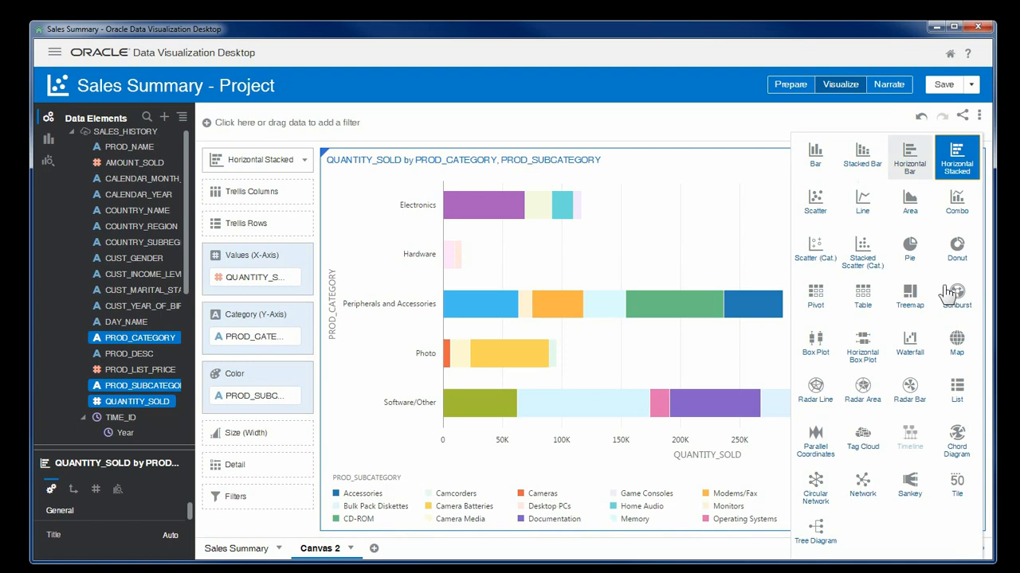
click(959, 299)
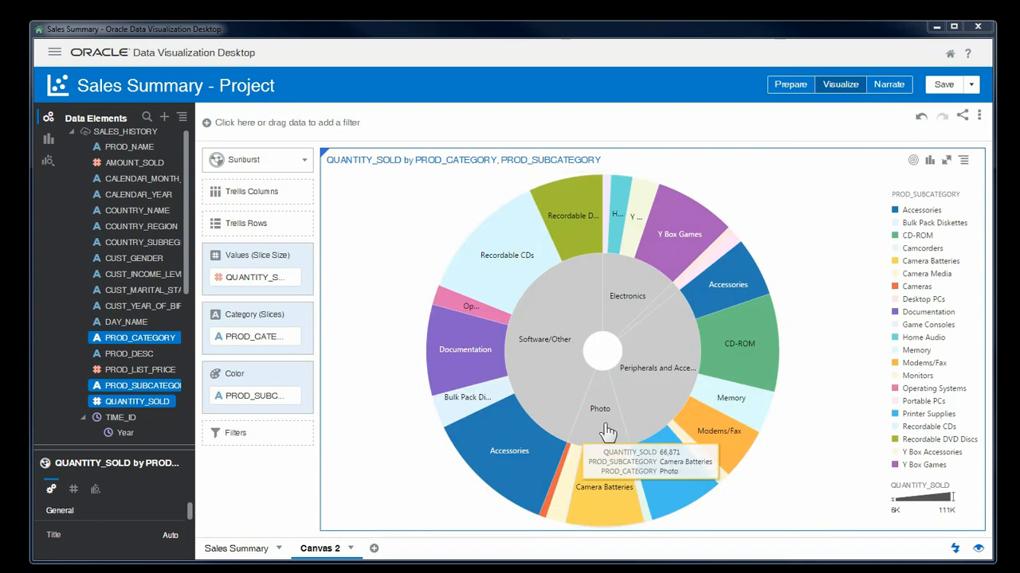
click(607, 430)
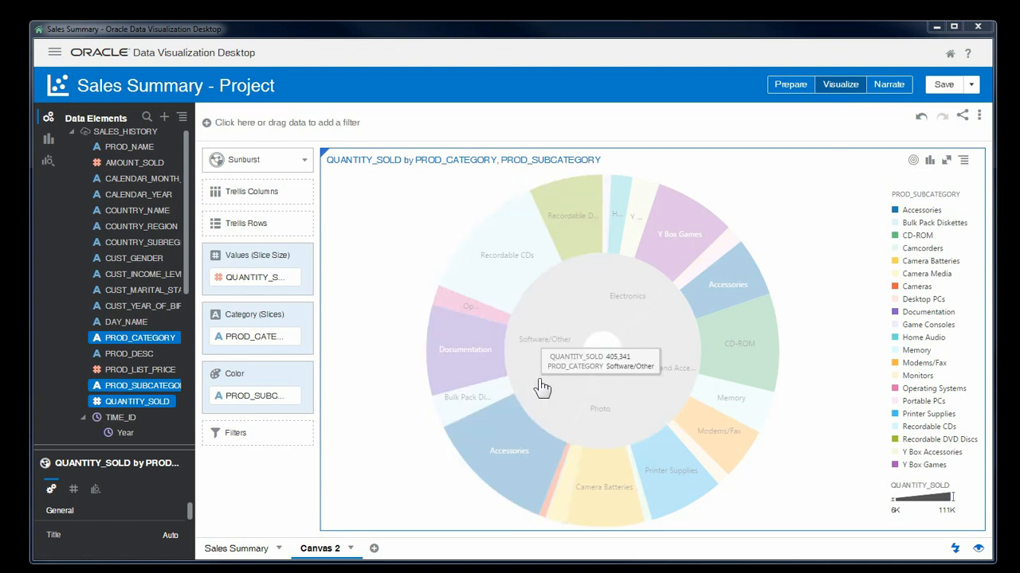
click(542, 388)
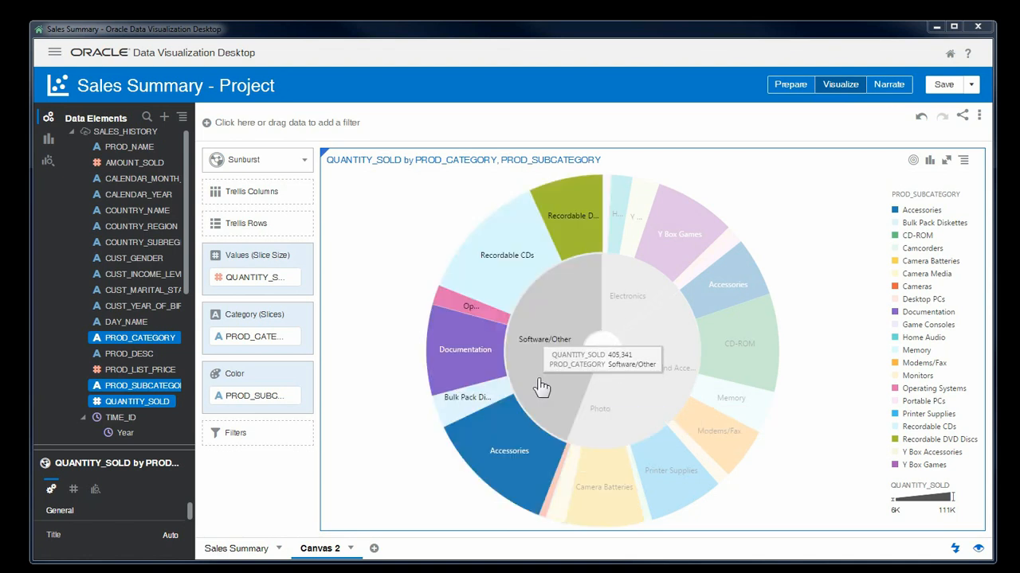
Step: Clear the sunburst highlight and add a second visualization beside it from PROD_LIST_PRICE, QUANTITY_SOLD, TIME_ID Month of Year, AMOUNT_SOLD and COUNTRY_REGION
click(565, 238)
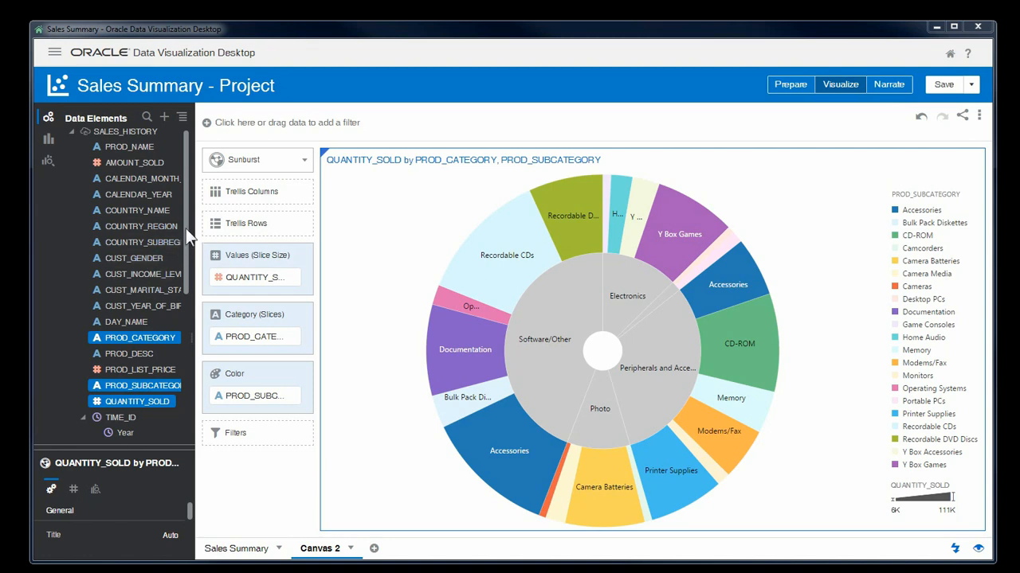
scroll(189, 227, up, 1)
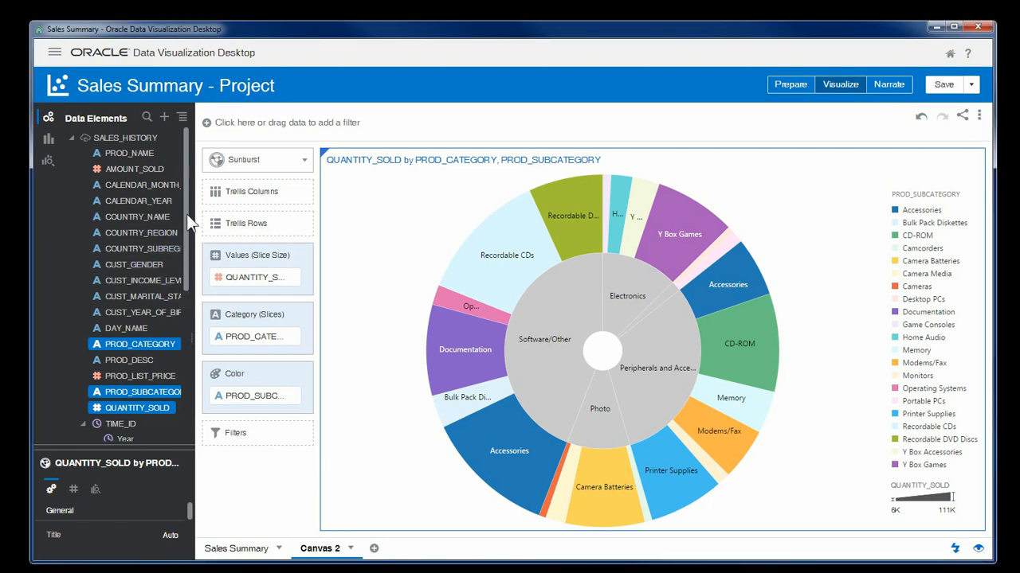
click(156, 379)
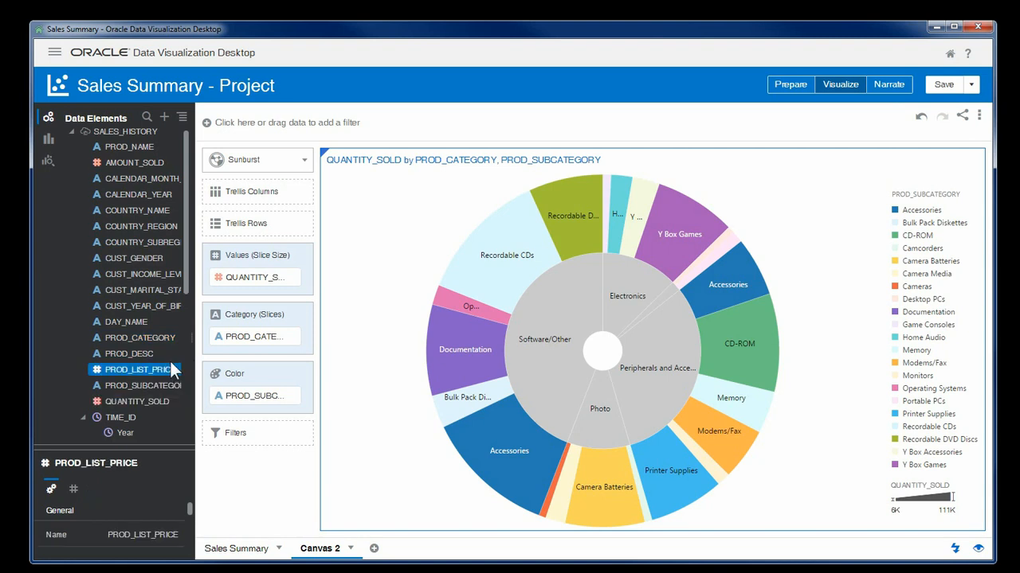
ctrl+click(163, 404)
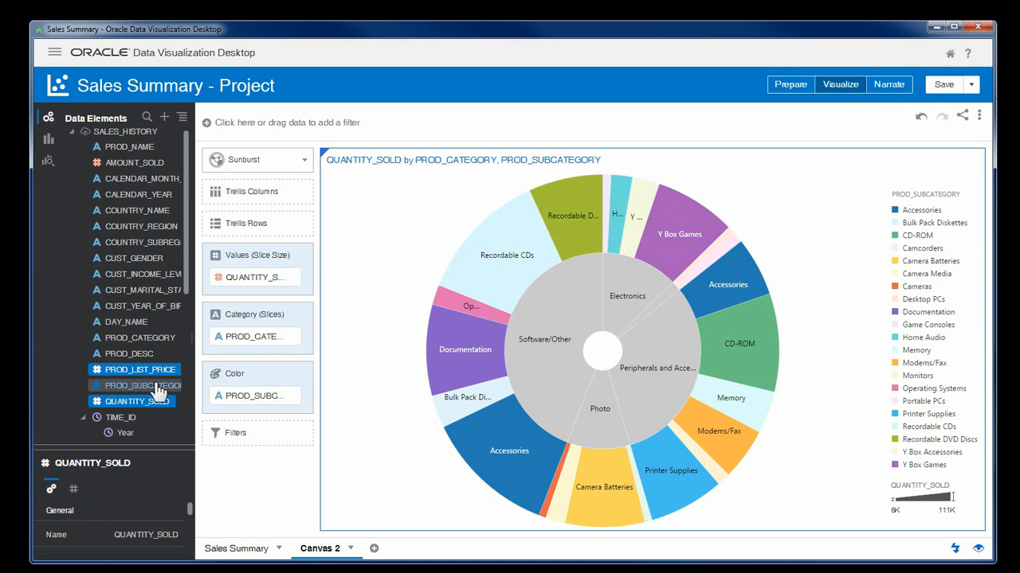
ctrl+click(132, 421)
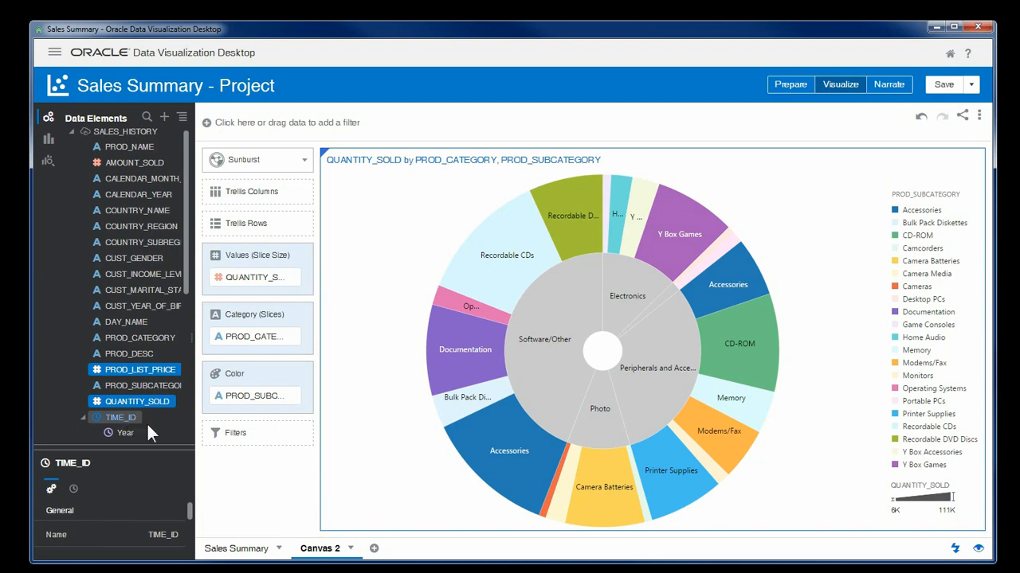
drag(183, 282, 189, 327)
ctrl+click(154, 411)
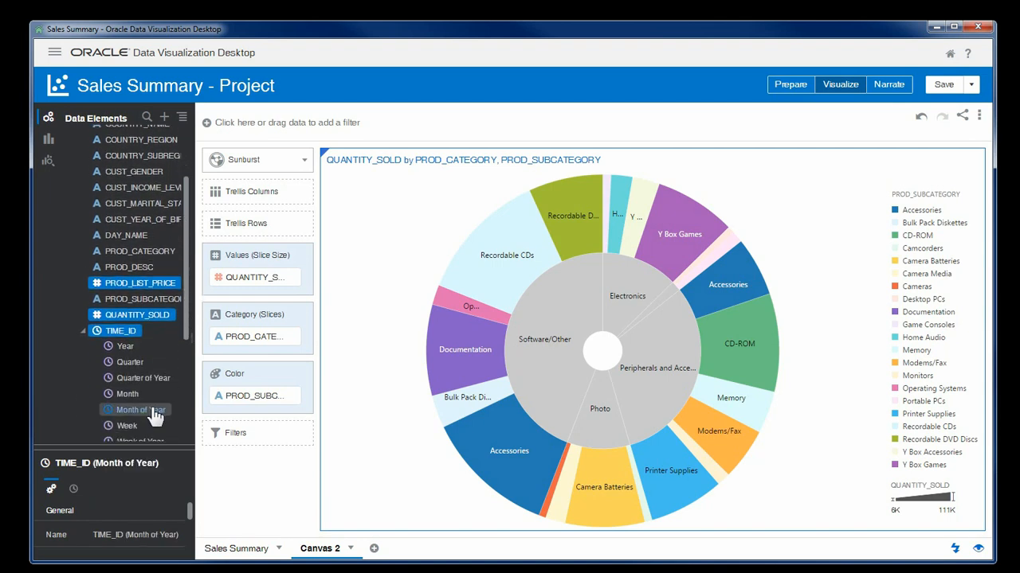
ctrl+click(125, 335)
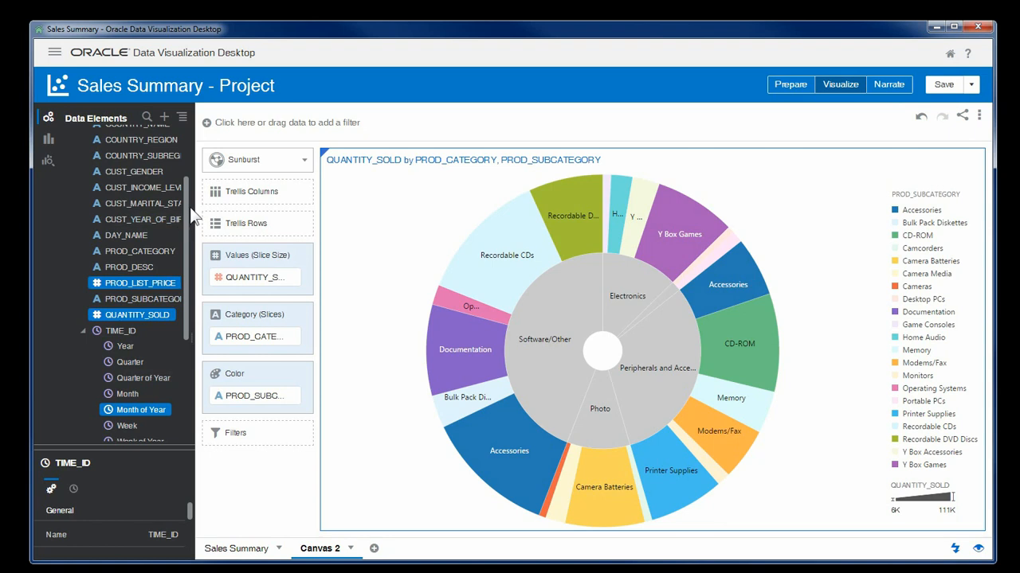
drag(186, 203, 182, 158)
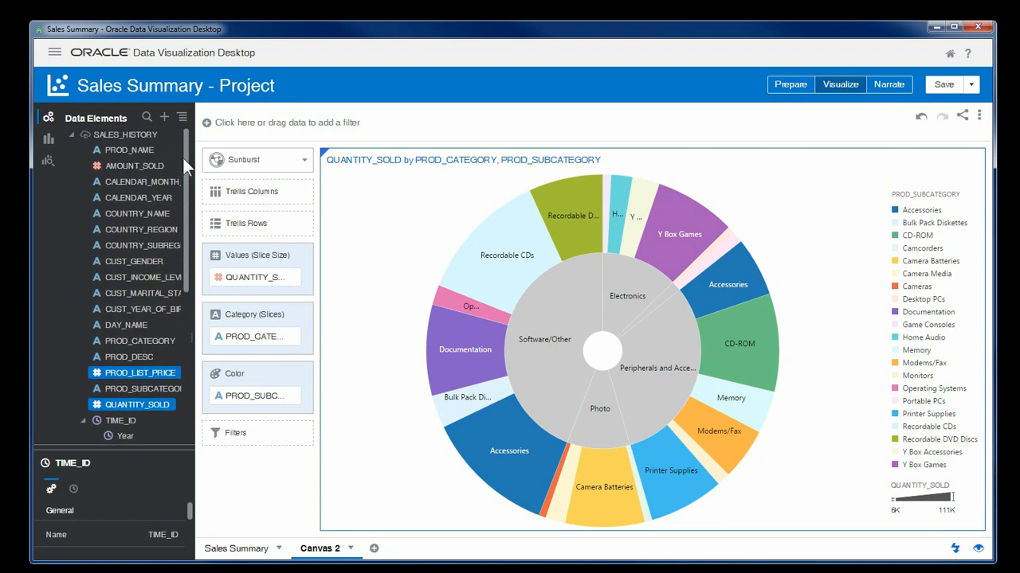
ctrl+click(165, 164)
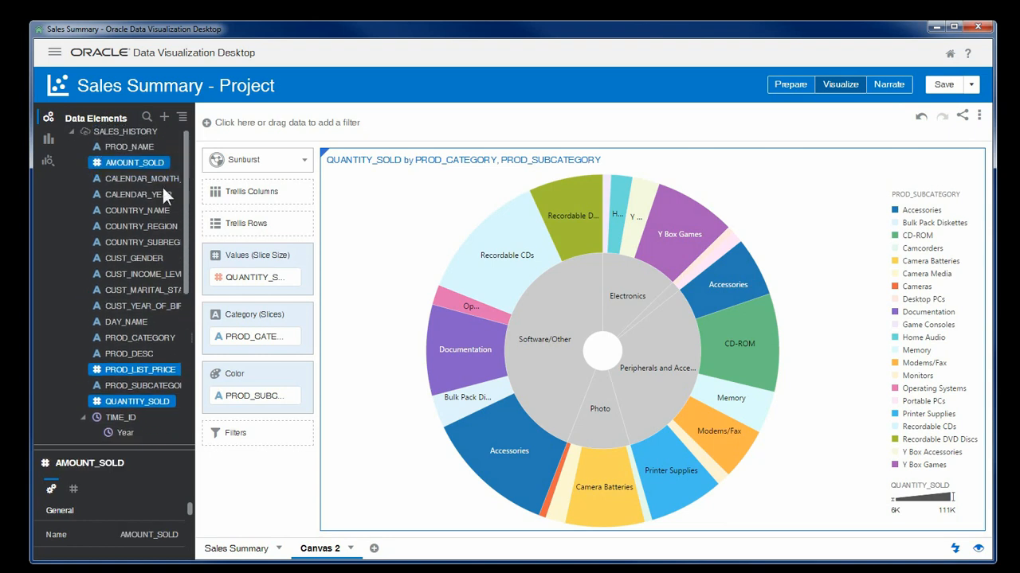
ctrl+click(163, 229)
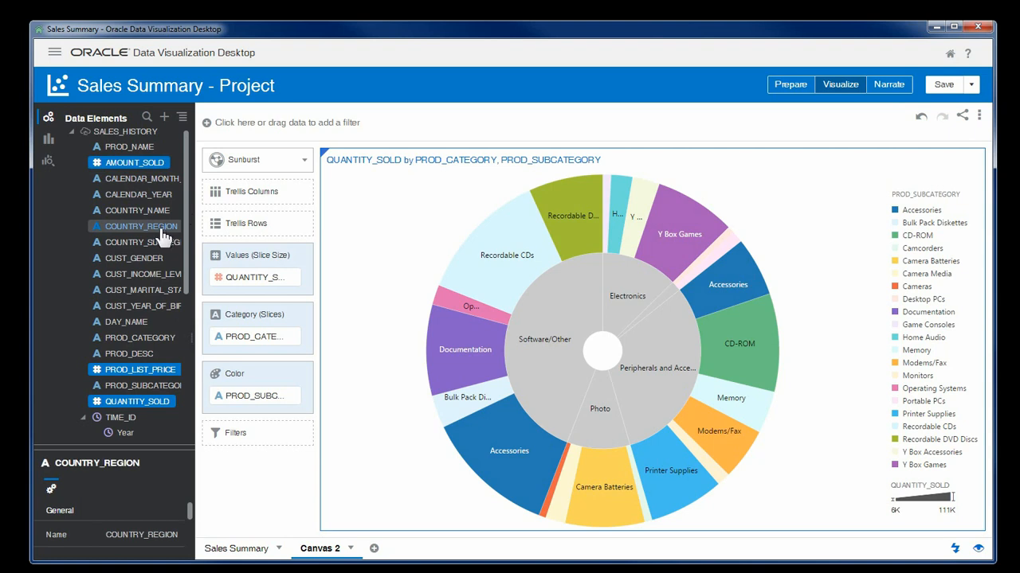
drag(160, 231, 987, 311)
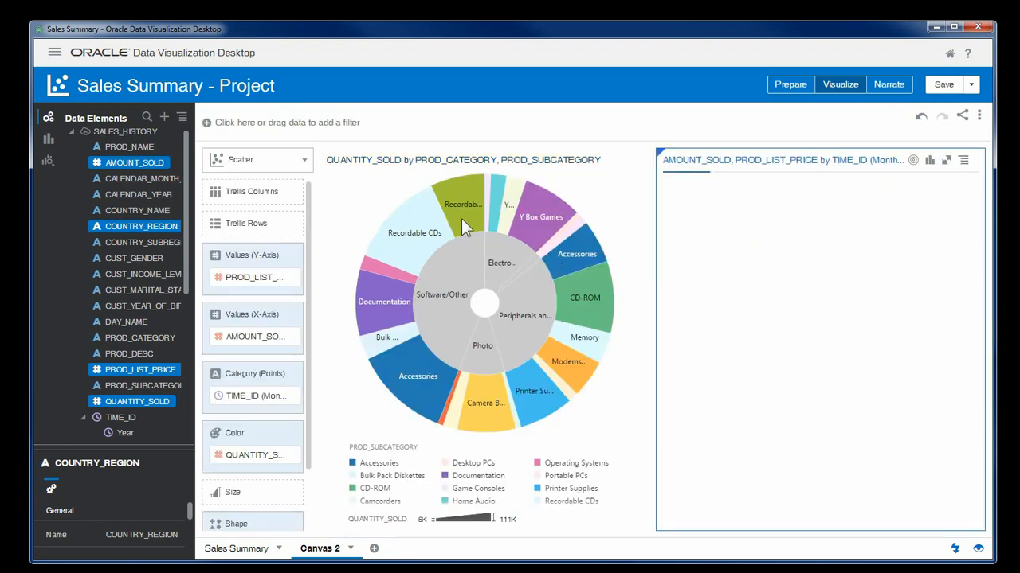
mouse_move(460, 215)
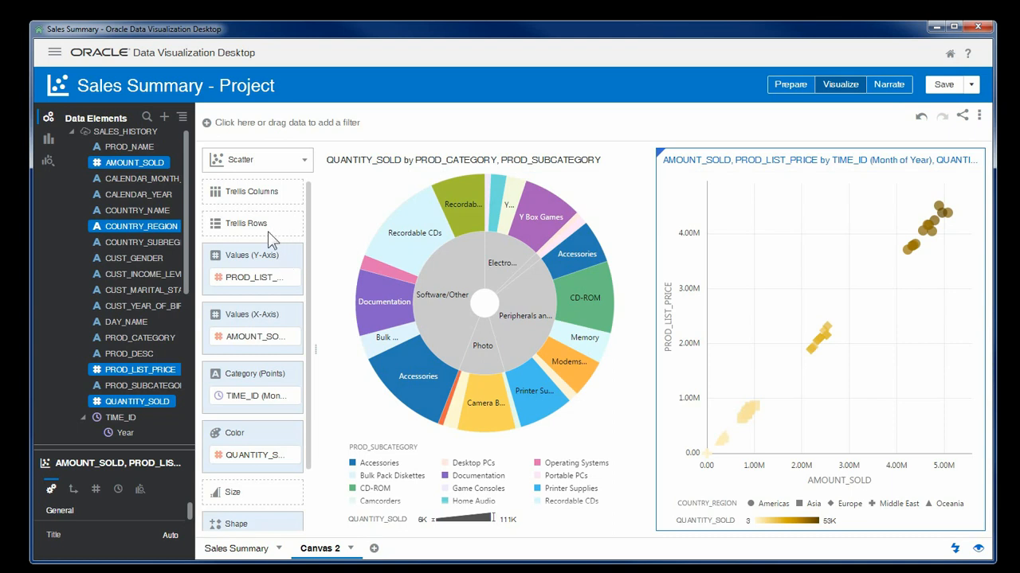
Step: Dismiss the PROD_LIST_PRICE options in the scatter chart's grammar and deselect all selected data elements of SALES_HISTORY
drag(255, 283, 262, 336)
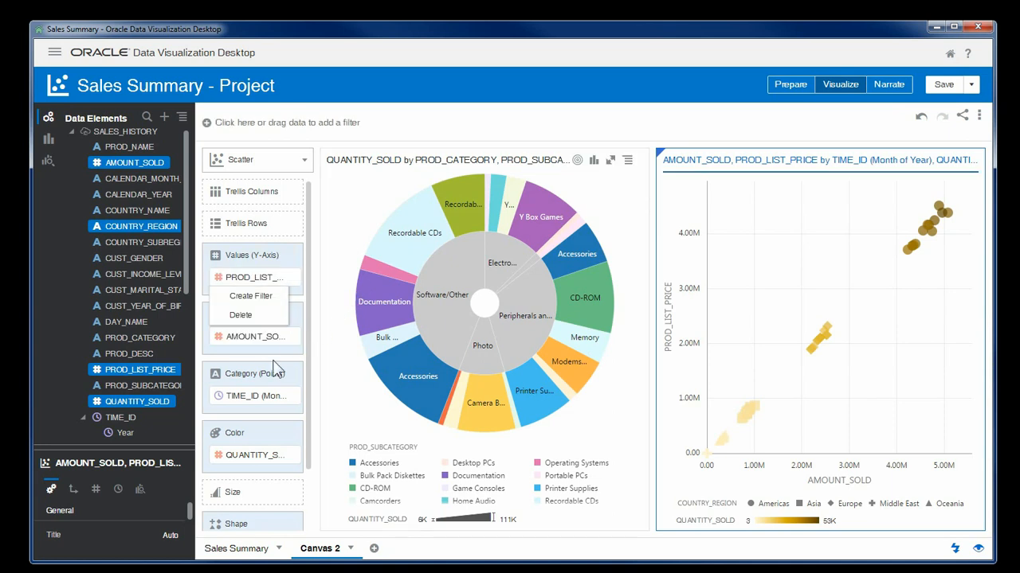
click(235, 340)
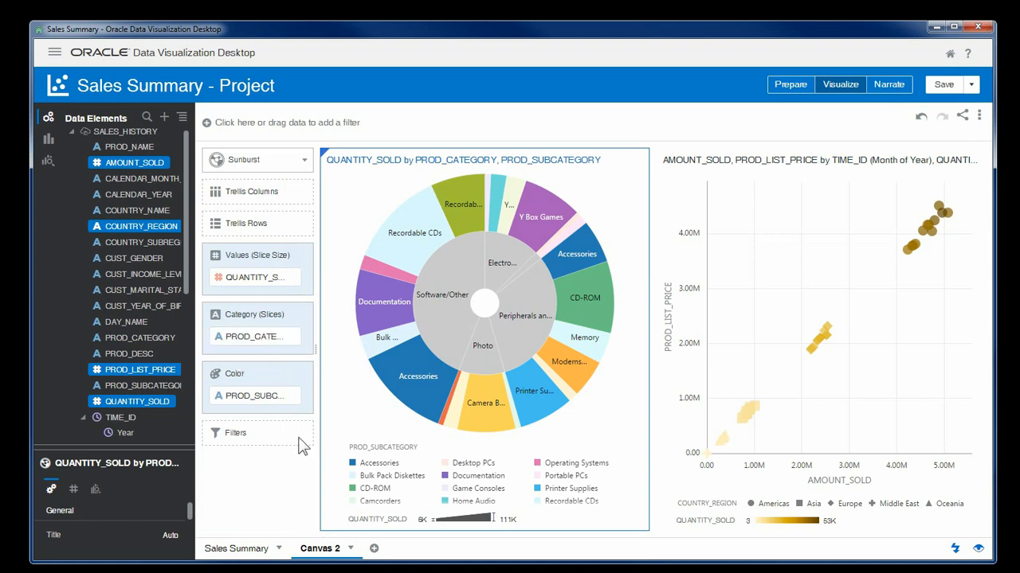
mouse_move(522, 371)
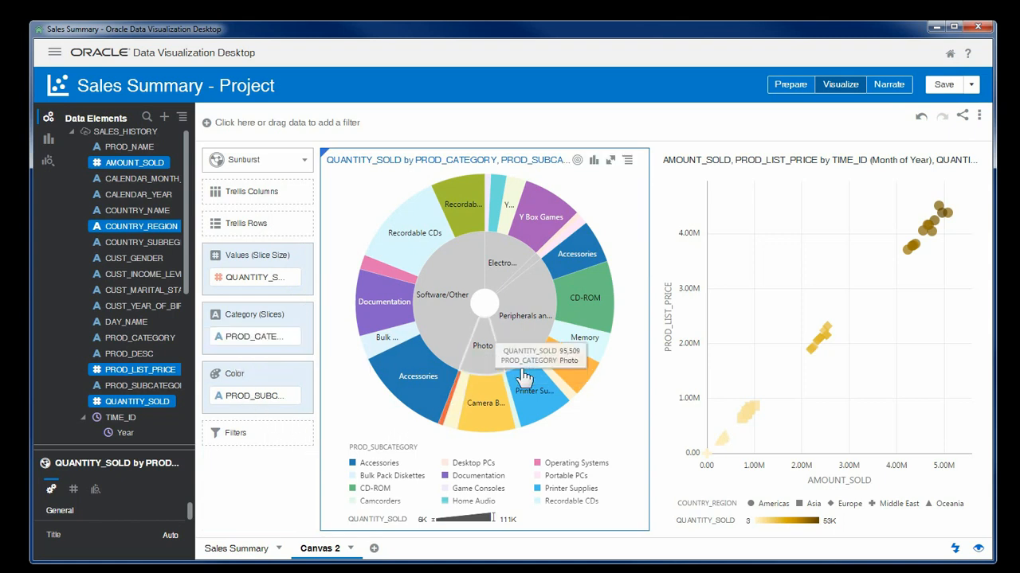
ctrl+click(142, 400)
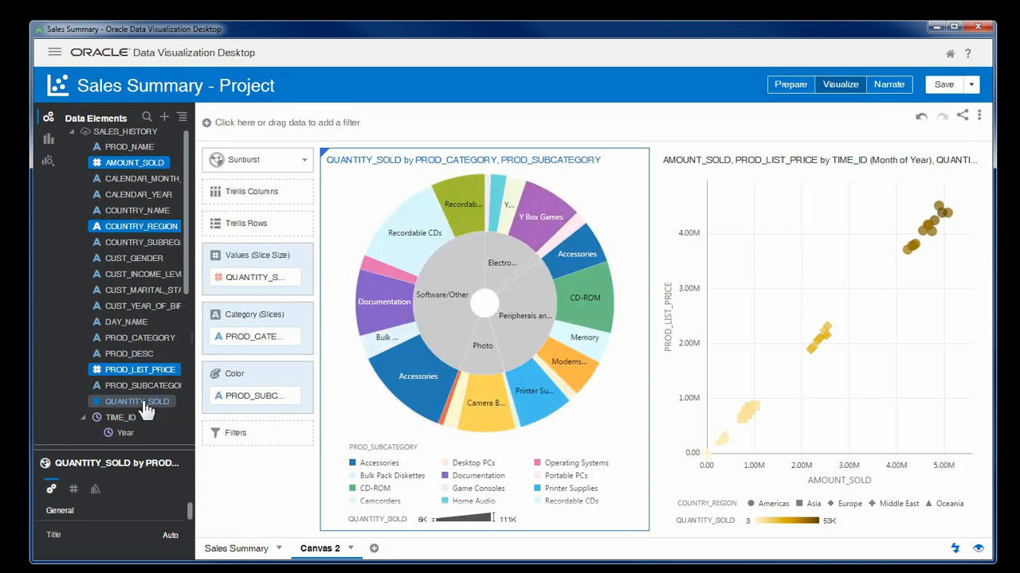
drag(155, 408, 136, 373)
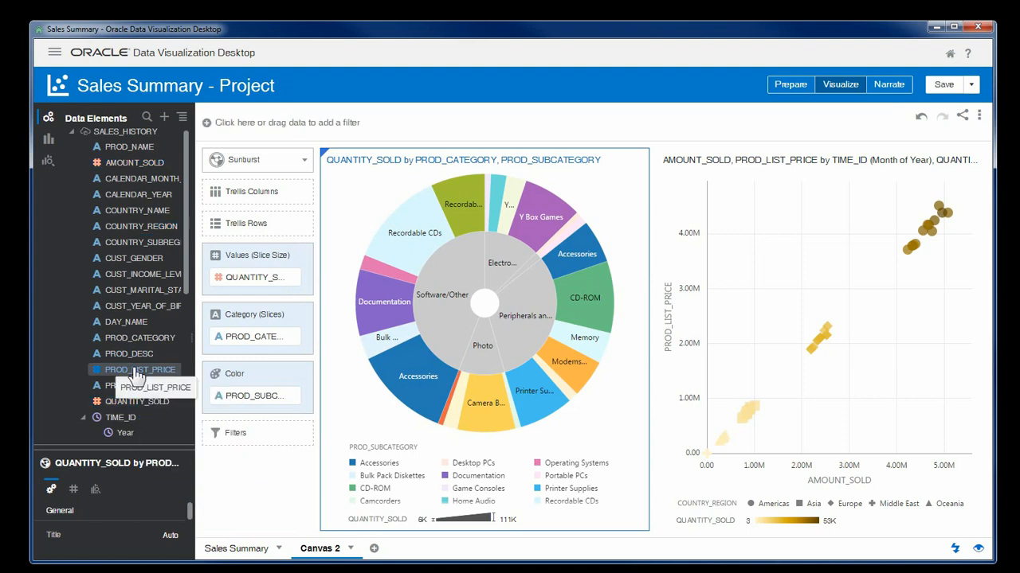
Step: Swap QUANTITY_SOLD onto the scatter chart's X-axis in place of AMOUNT_SOLD, and assign AMOUNT_SOLD to the point size
click(775, 190)
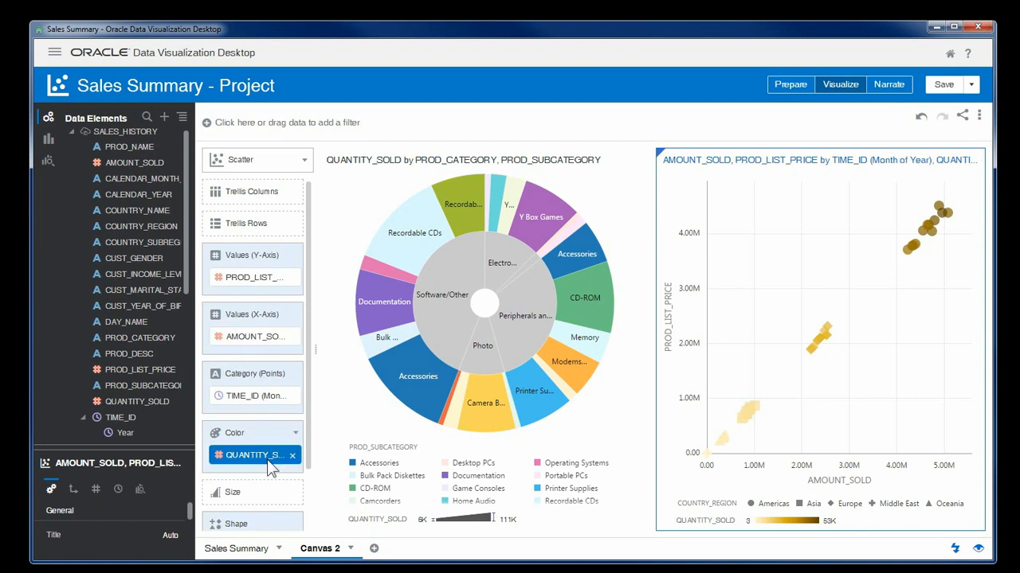
drag(255, 454, 263, 338)
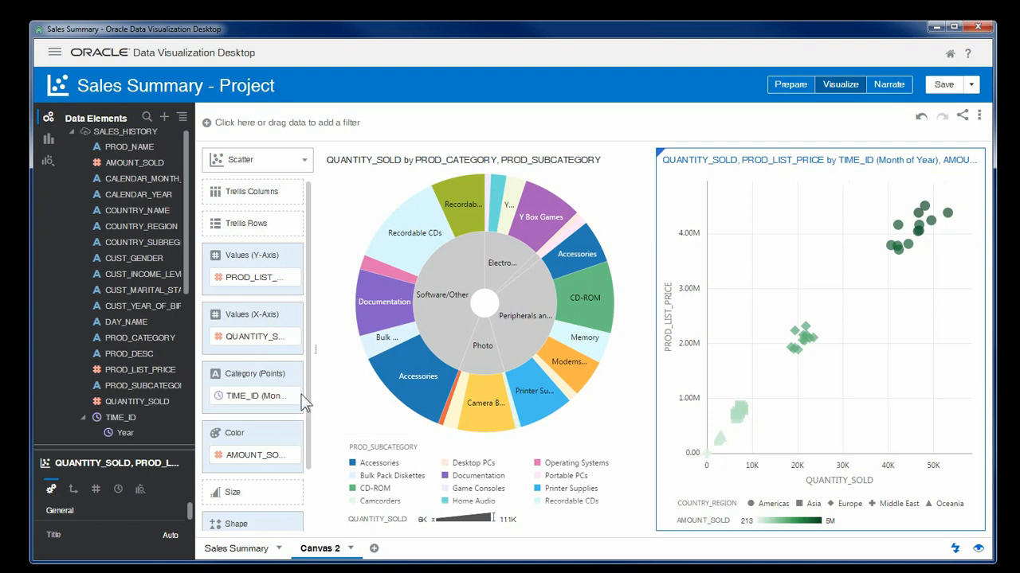
scroll(307, 410, down, 3)
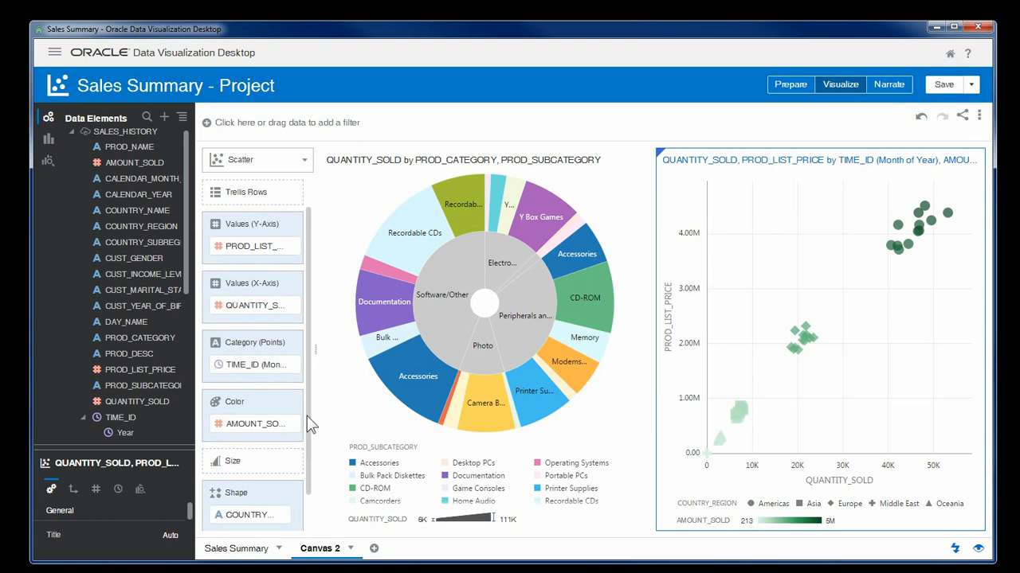
drag(255, 402, 257, 443)
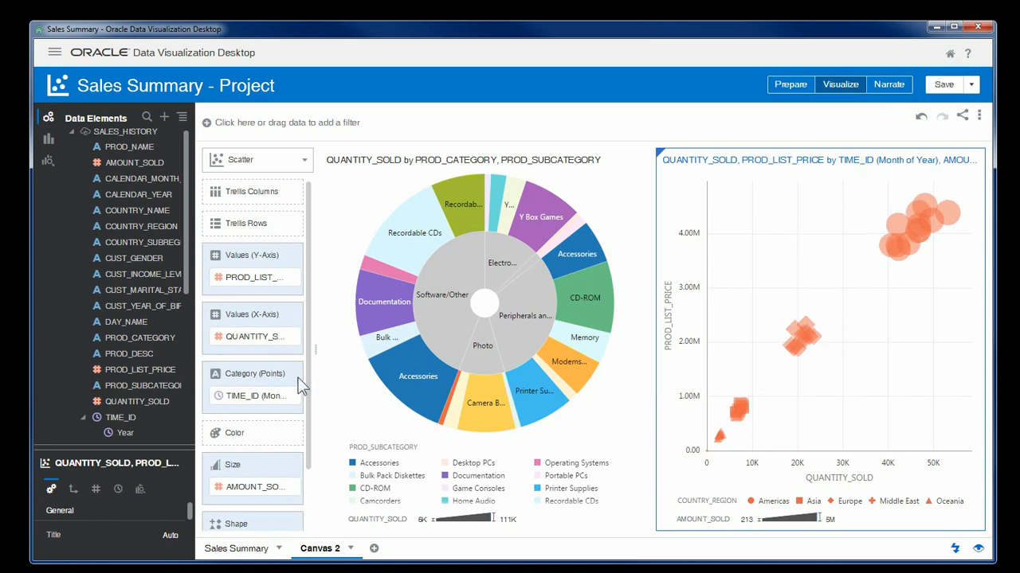
Step: Color the scatter chart's points by PROD_CATEGORY, and briefly highlight the CD-ROM slice of the sunburst
scroll(311, 405, down, 2)
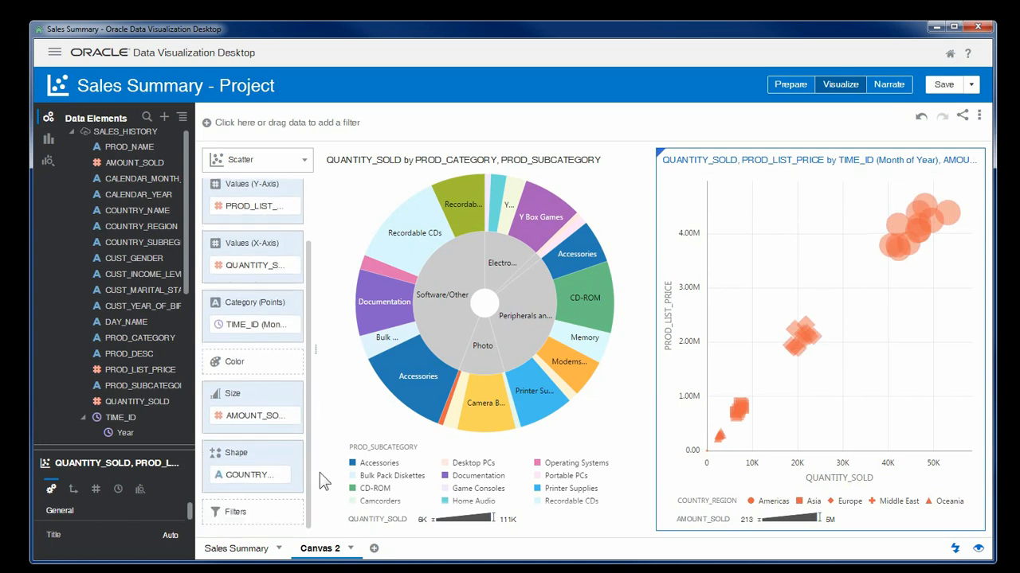
scroll(319, 430, up, 2)
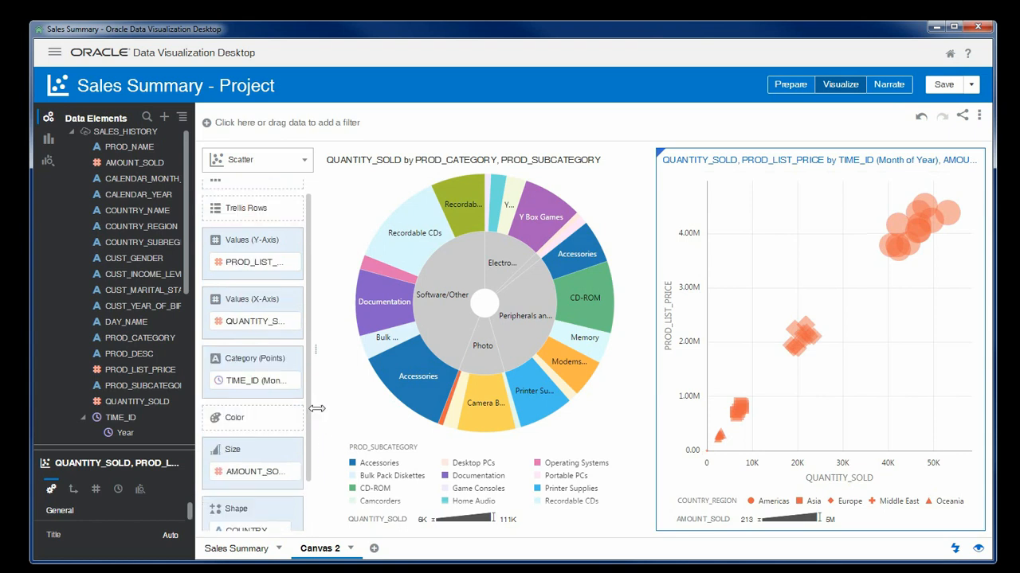
drag(159, 338, 246, 415)
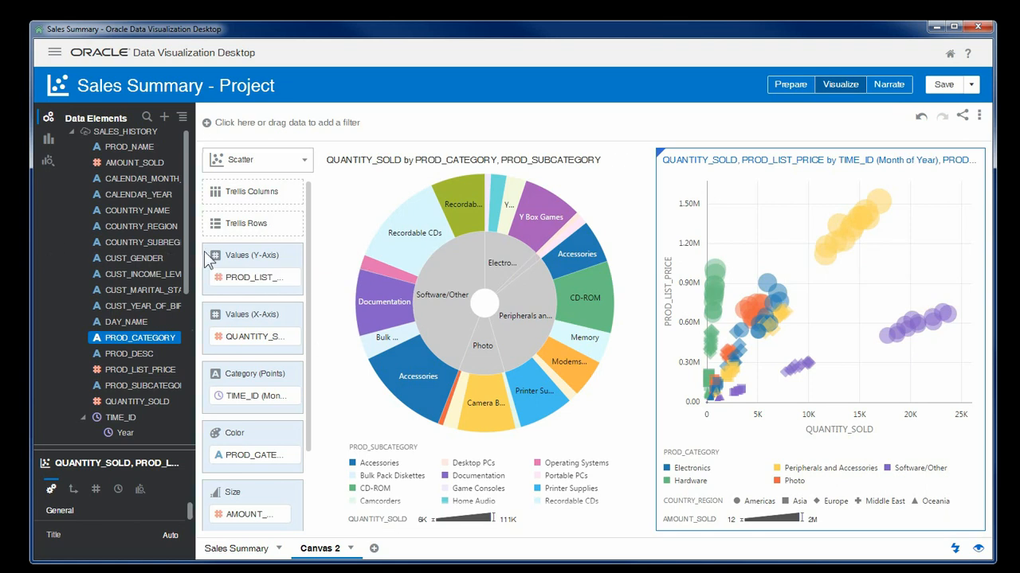
click(587, 298)
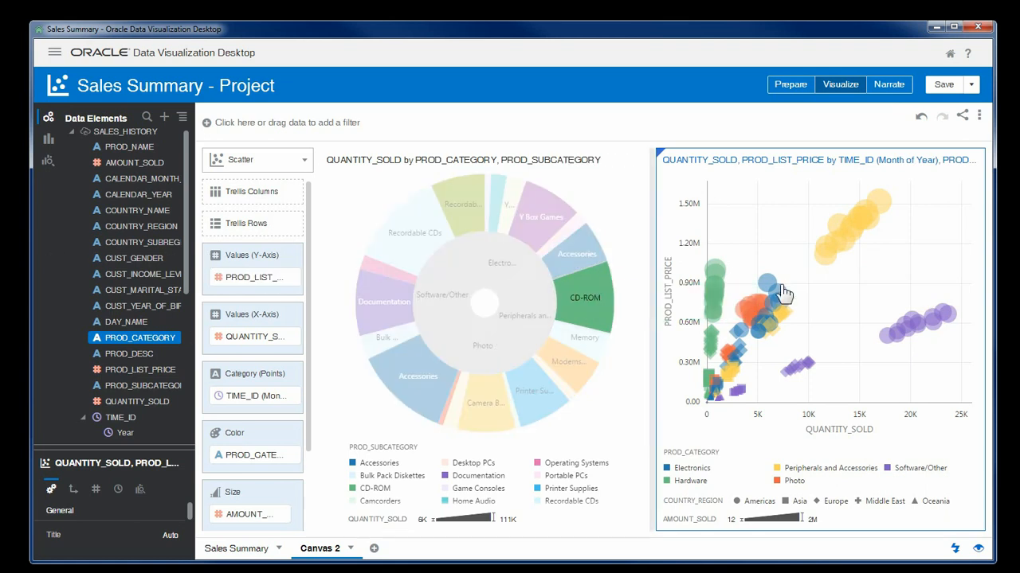
click(780, 290)
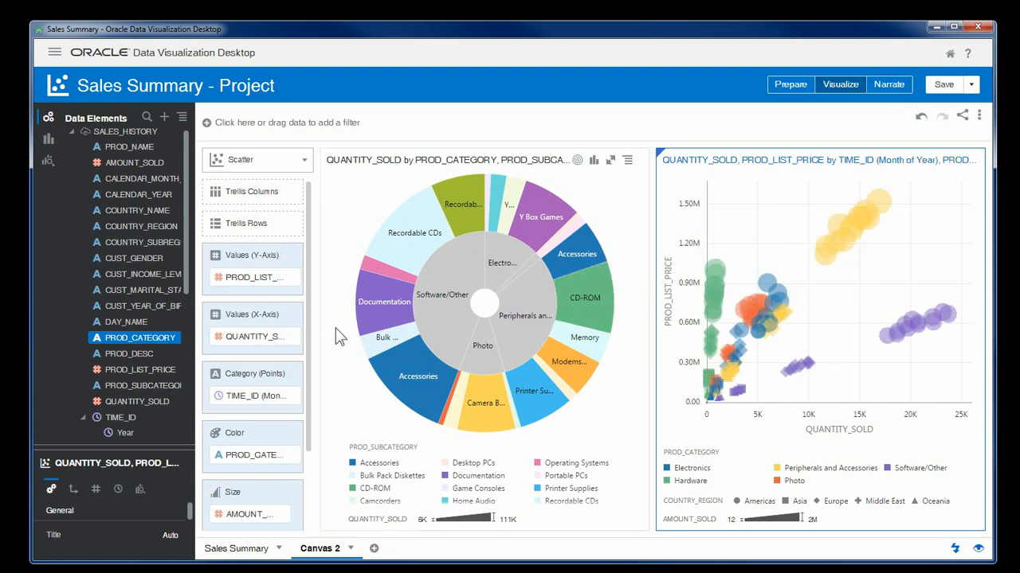
Step: Rename Canvas 2 as "Product Summary"
right_click(332, 550)
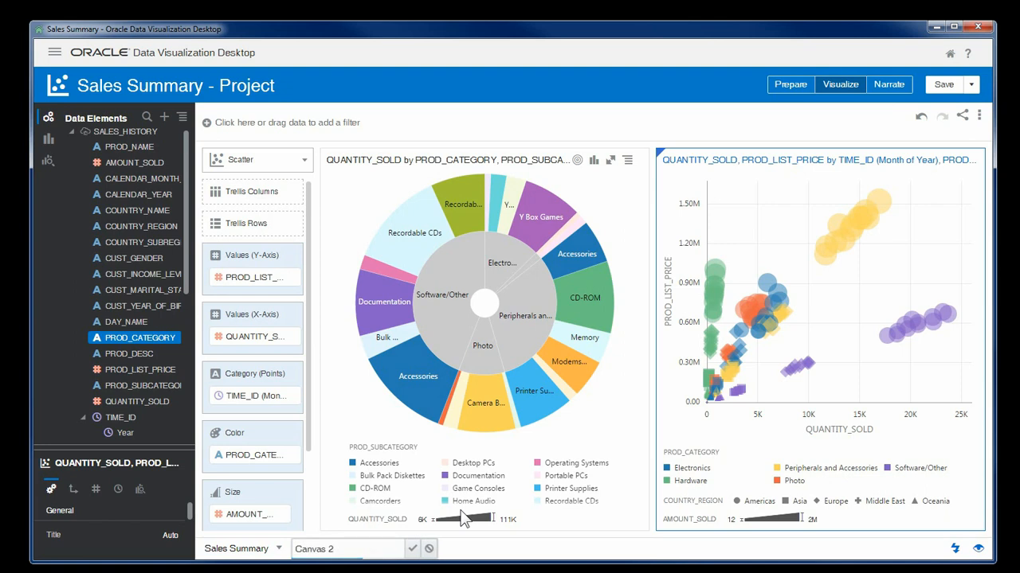
text(Product Summary)
key(BackSpace)
key(BackSpace)
key(BackSpace)
key(BackSpace)
key(BackSpace)
key(BackSpace)
key(BackSpace)
key(BackSpace)
key(BackSpace)
key(BackSpace)
key(BackSpace)
key(BackSpace)
key(BackSpace)
key(BackSpace)
key(BackSpace)
key(BackSpace)
key(BackSpace)
key(BackSpace)
key(BackSpace)
key(BackSpace)
key(BackSpace)
key(BackSpace)
key(BackSpace)
text(Product Summa)
click(413, 548)
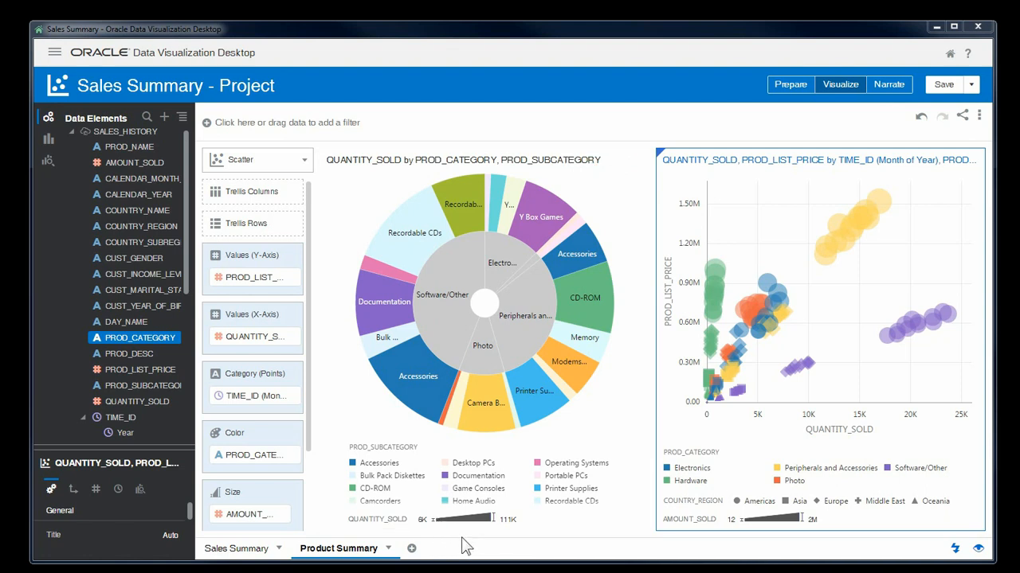
Step: Add a third canvas and build a visualization on it from AMOUNT_SOLD and CUST_INCOME_LEVEL
click(412, 548)
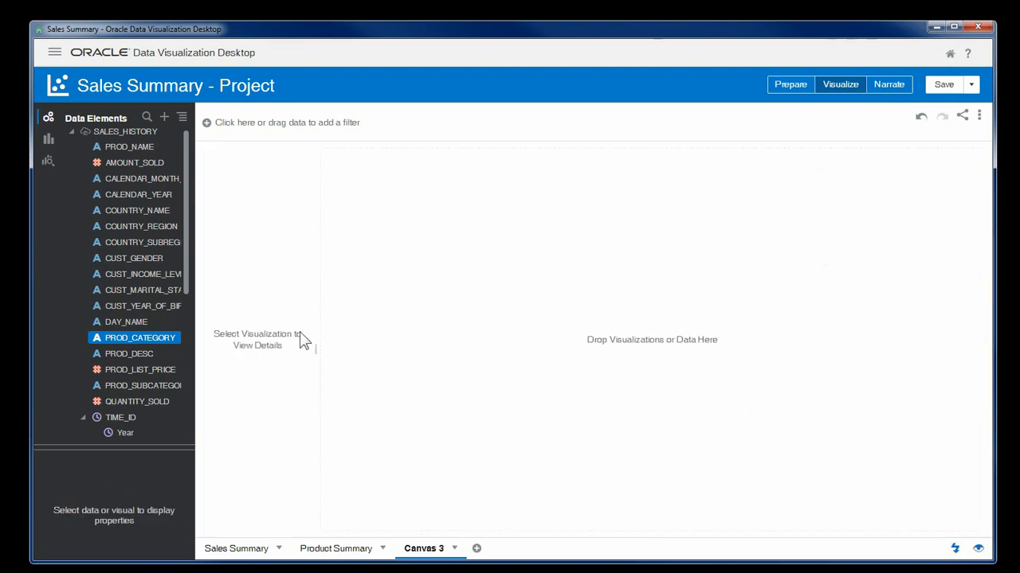
click(144, 172)
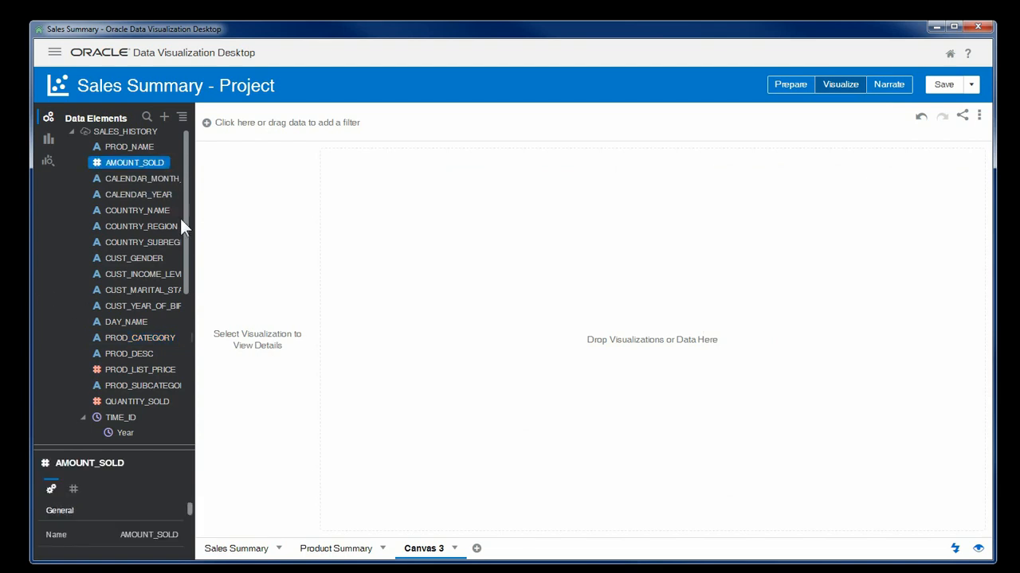
click(160, 278)
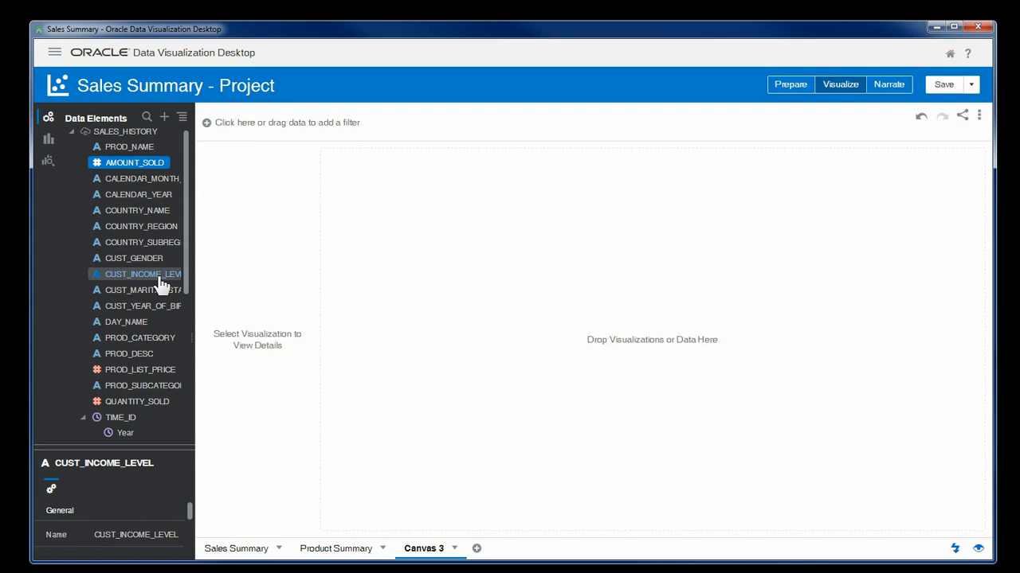
drag(153, 276, 526, 318)
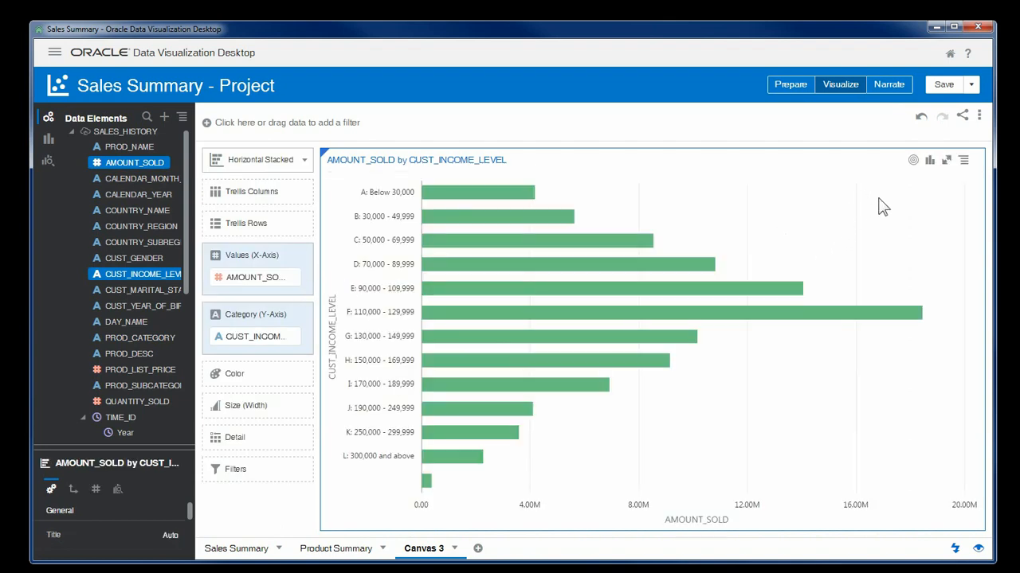
Step: Change the AMOUNT_SOLD by CUST_INCOME_LEVEL visualization to a Treemap
mouse_move(930, 164)
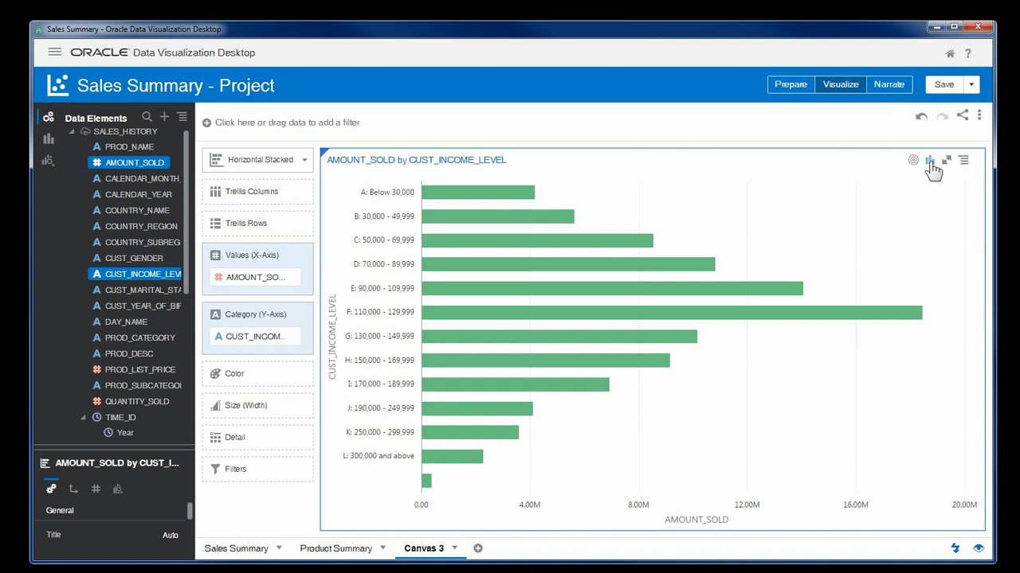
click(929, 162)
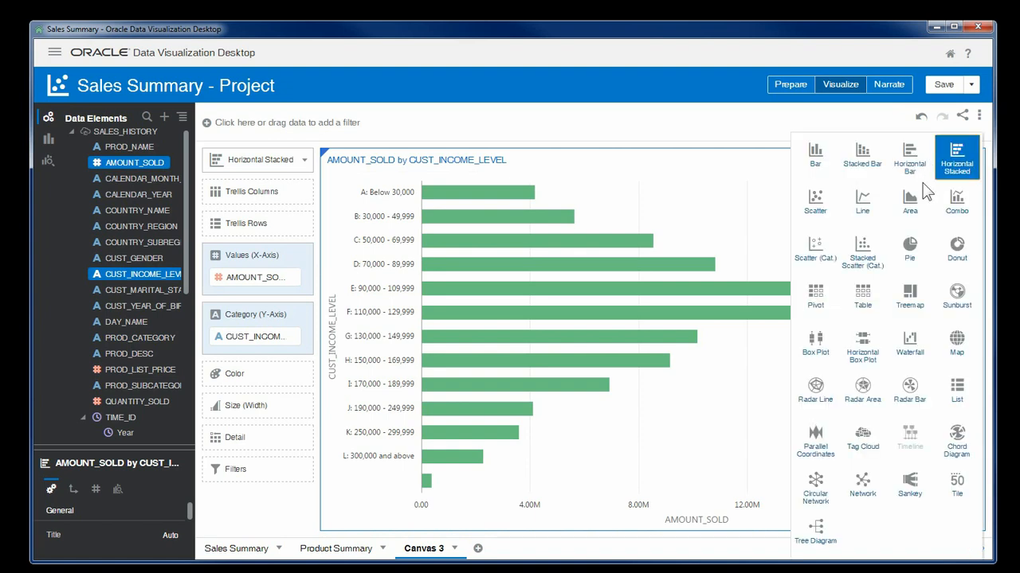
click(911, 295)
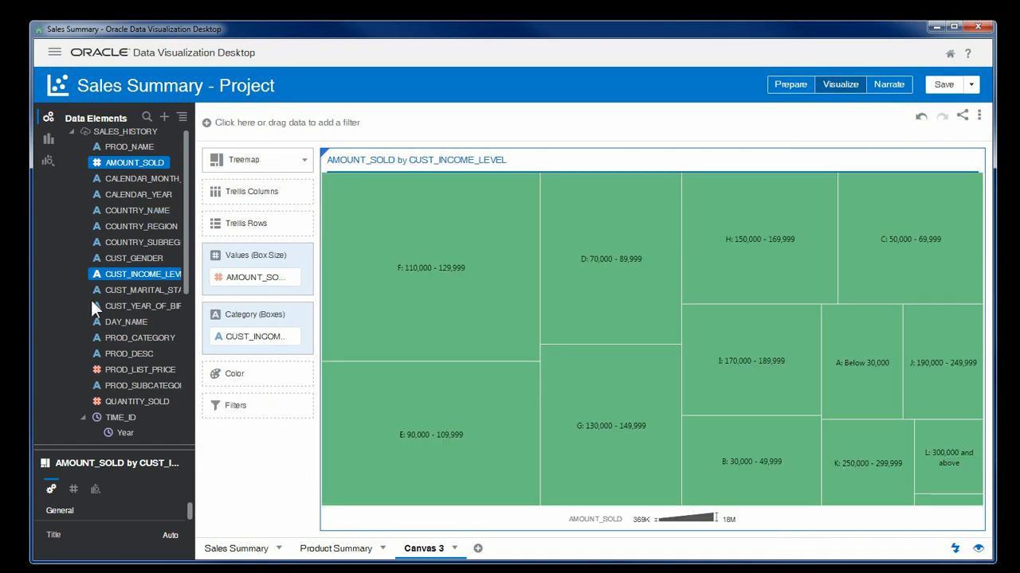
Step: Use CUST_INCOME_LEVEL as the treemap's color instead of its category, and add an AMOUNT_SOLD by CUST_YEAR_OF_BIRTH visualization below it
drag(238, 336, 245, 379)
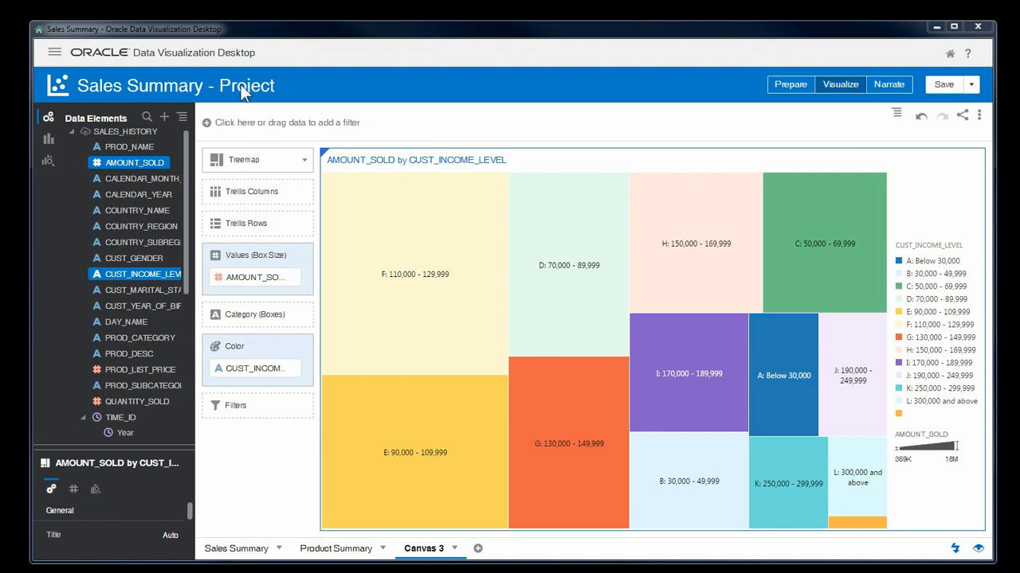
click(136, 166)
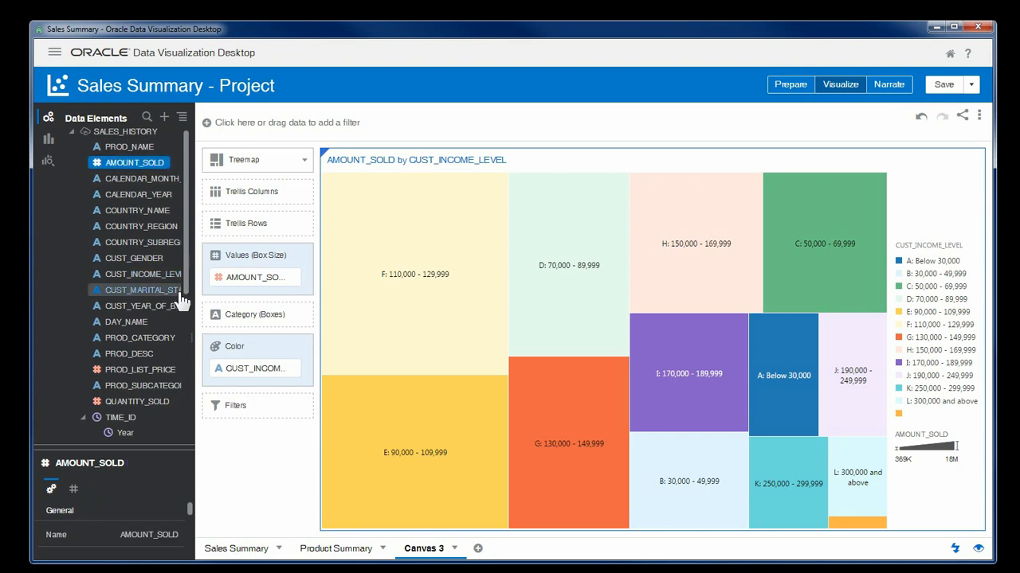
click(150, 315)
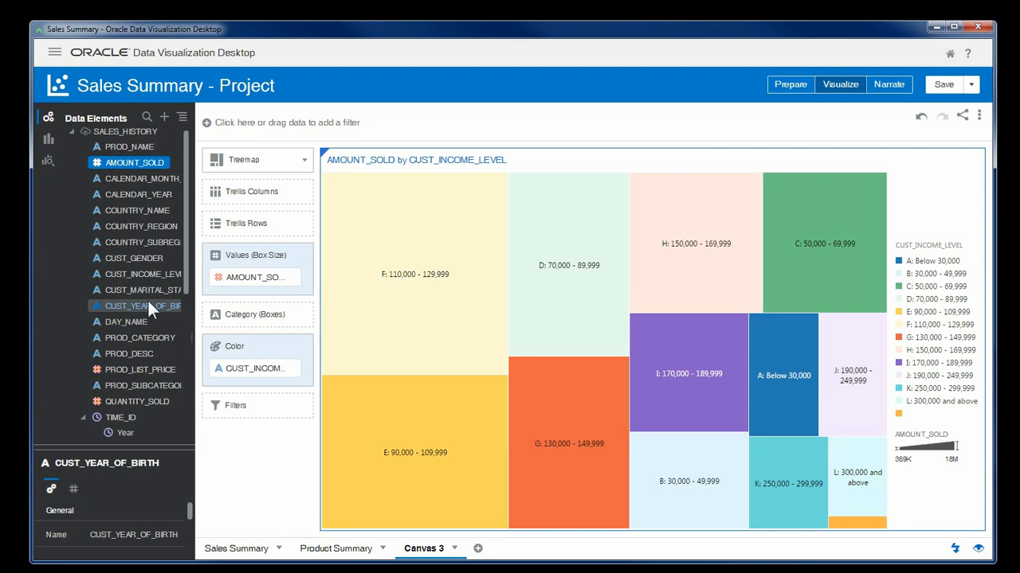
ctrl+click(148, 306)
drag(148, 307, 443, 545)
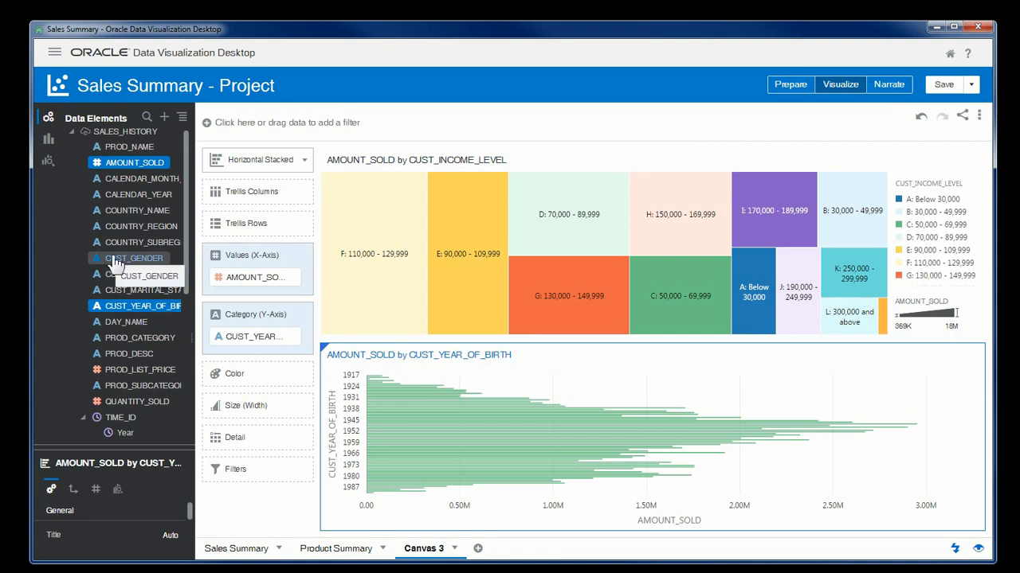
Step: Split the birth-year bar chart into trellis rows by CUST_GENDER and make it taller by shrinking the treemap above
drag(143, 259, 247, 228)
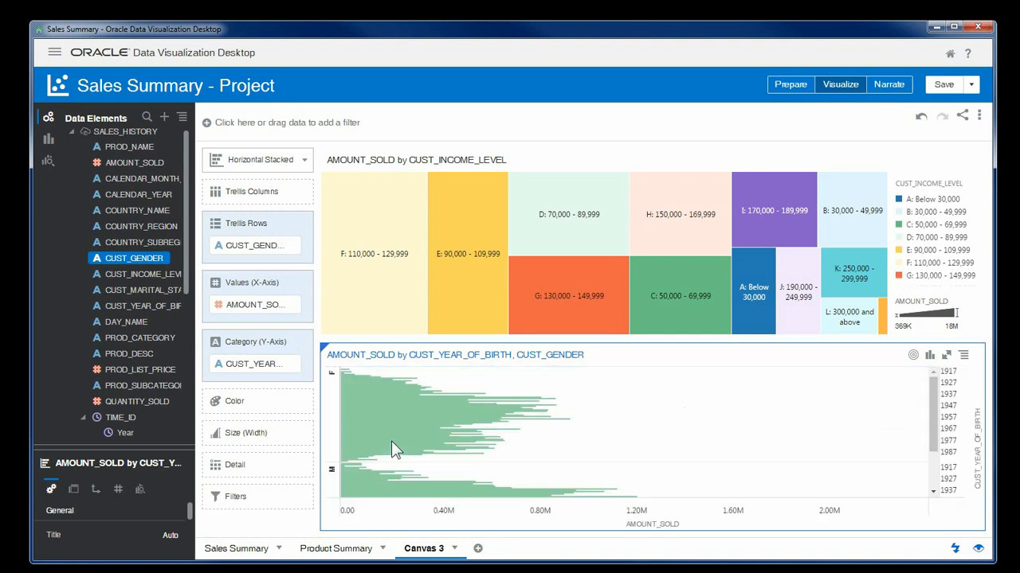
click(611, 342)
drag(609, 315, 596, 282)
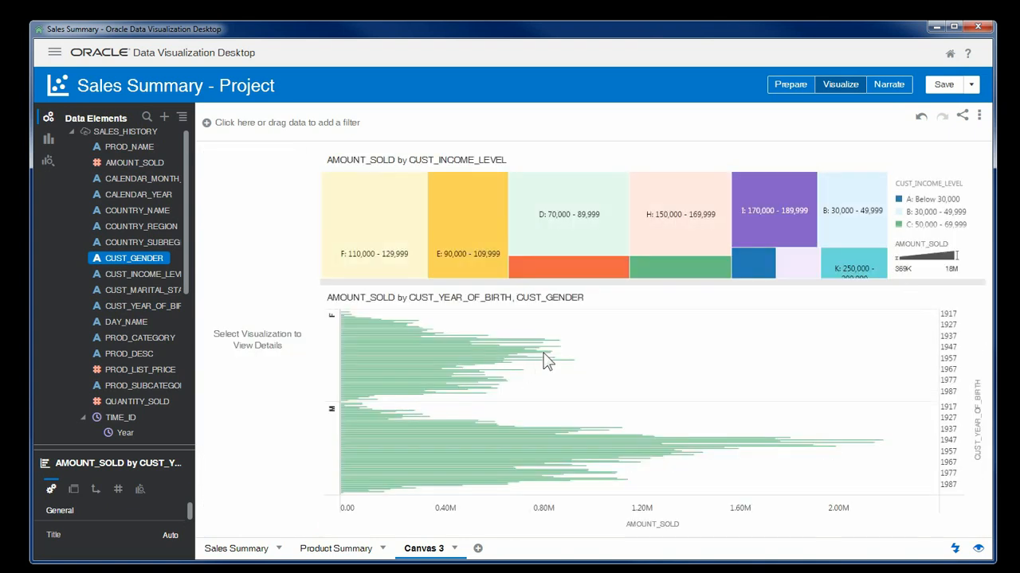
mouse_move(571, 369)
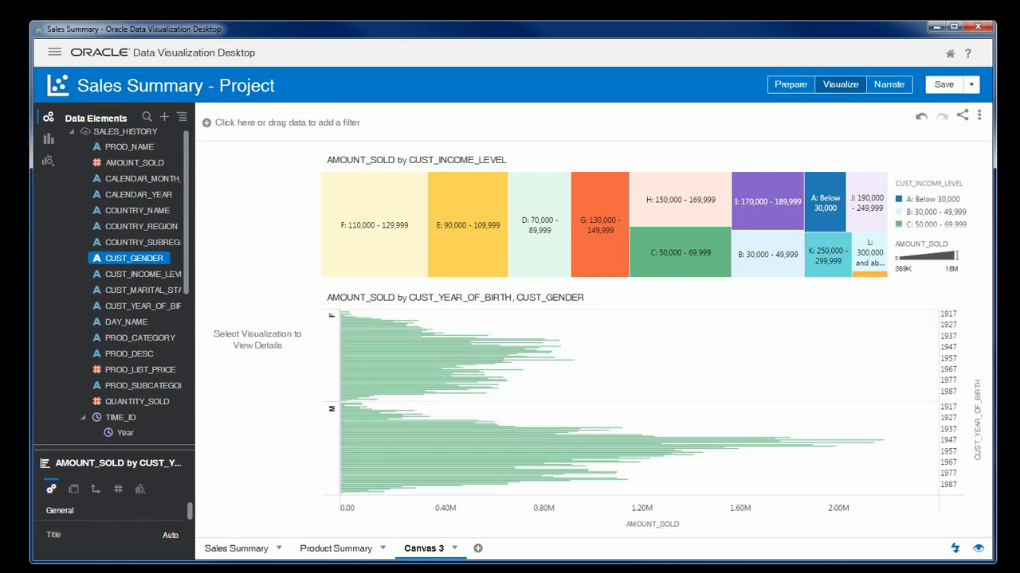
Step: Add an empty Scatter visualization to the right of the birth-year bar chart
click(277, 448)
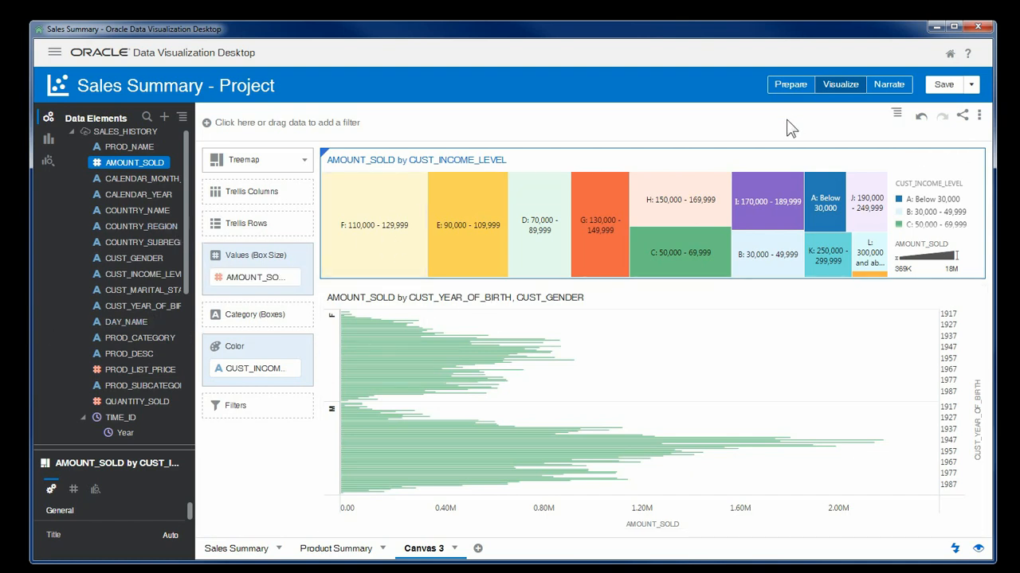
click(49, 144)
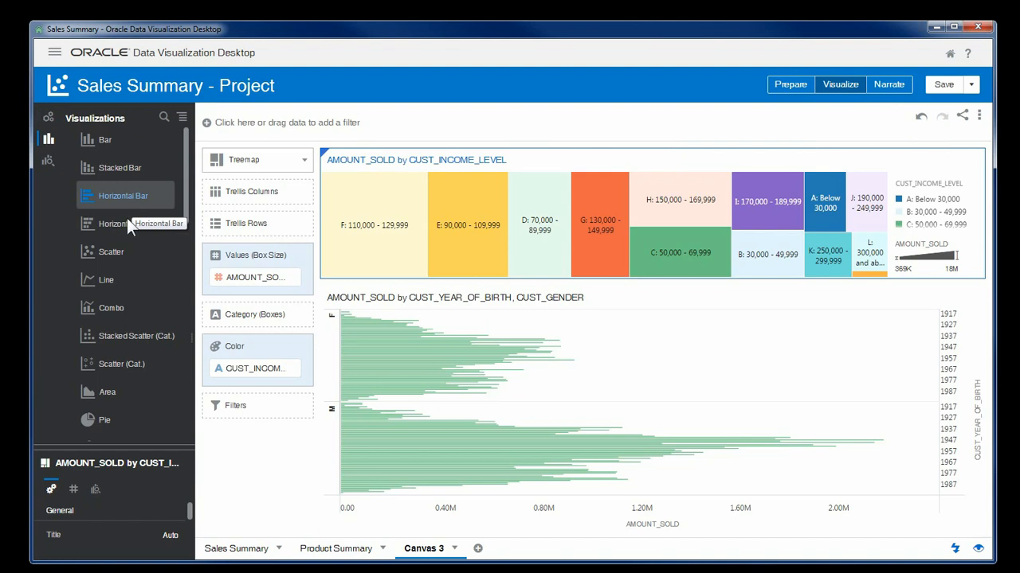
drag(112, 256, 988, 451)
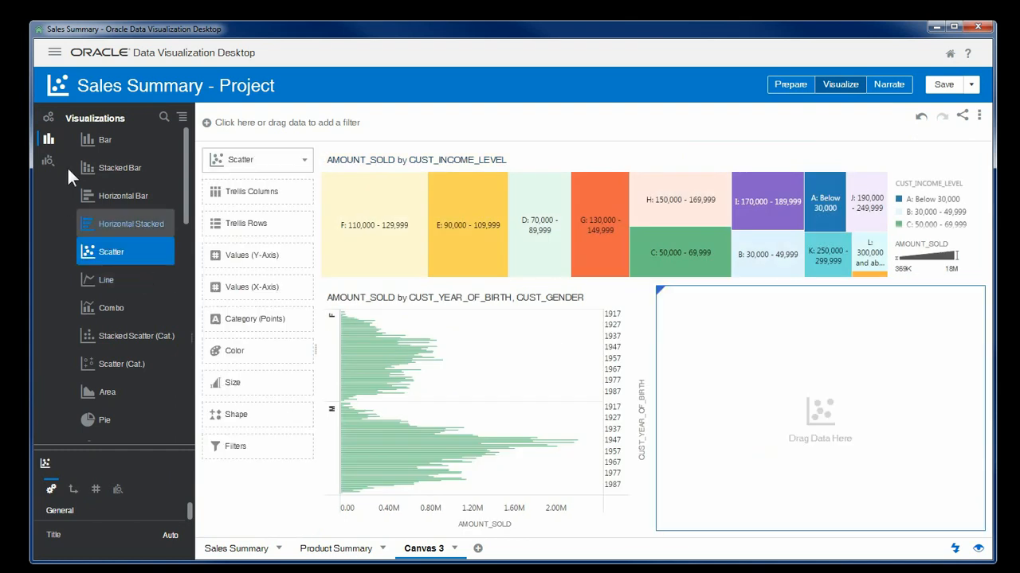
Step: Plot AMOUNT_SOLD on the Y-axis against QUANTITY_SOLD on the X-axis in the new scatter chart, with PROD_CATEGORY as points
click(49, 119)
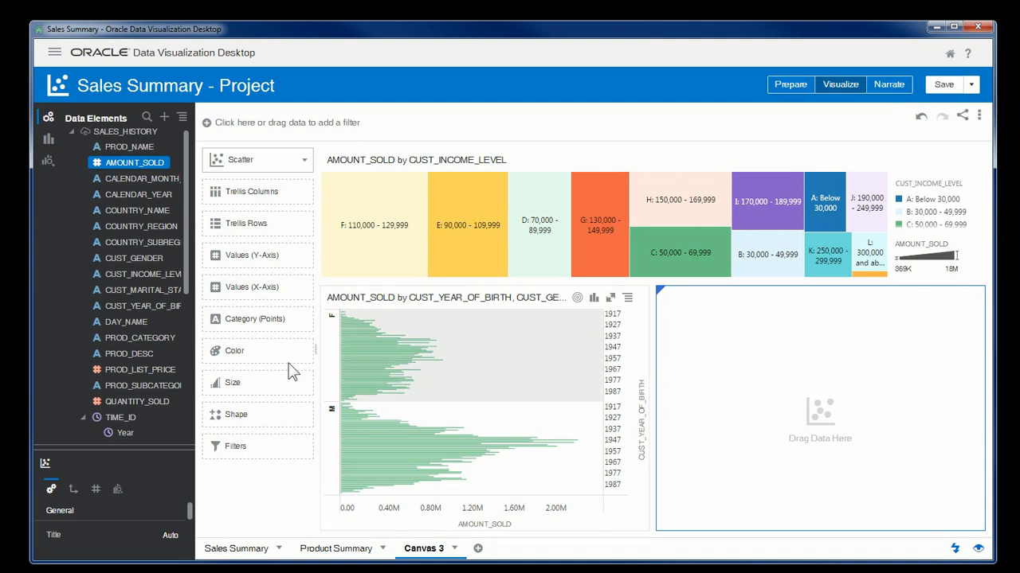
click(126, 164)
drag(127, 170, 239, 263)
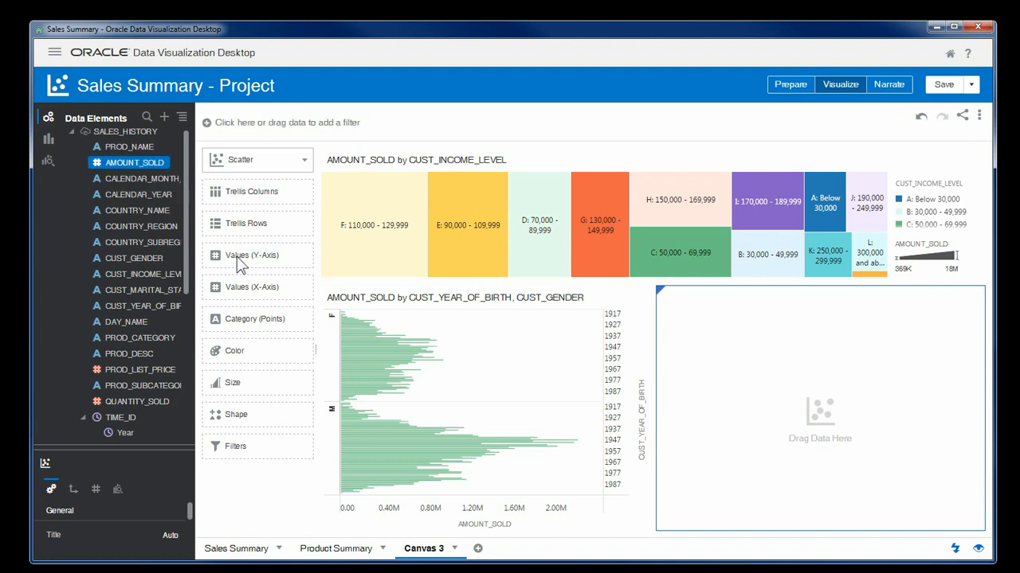
click(144, 370)
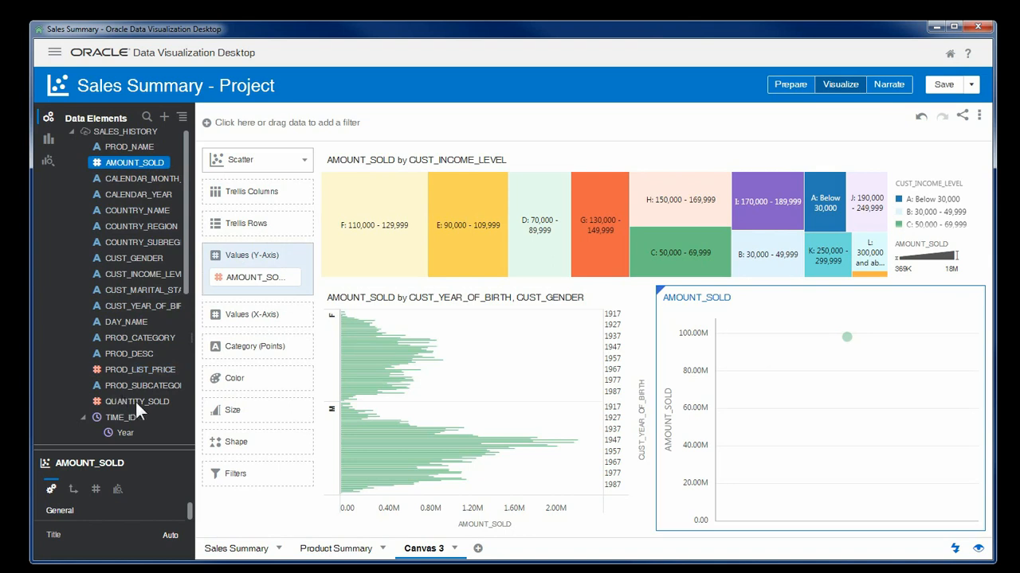
drag(155, 408, 159, 366)
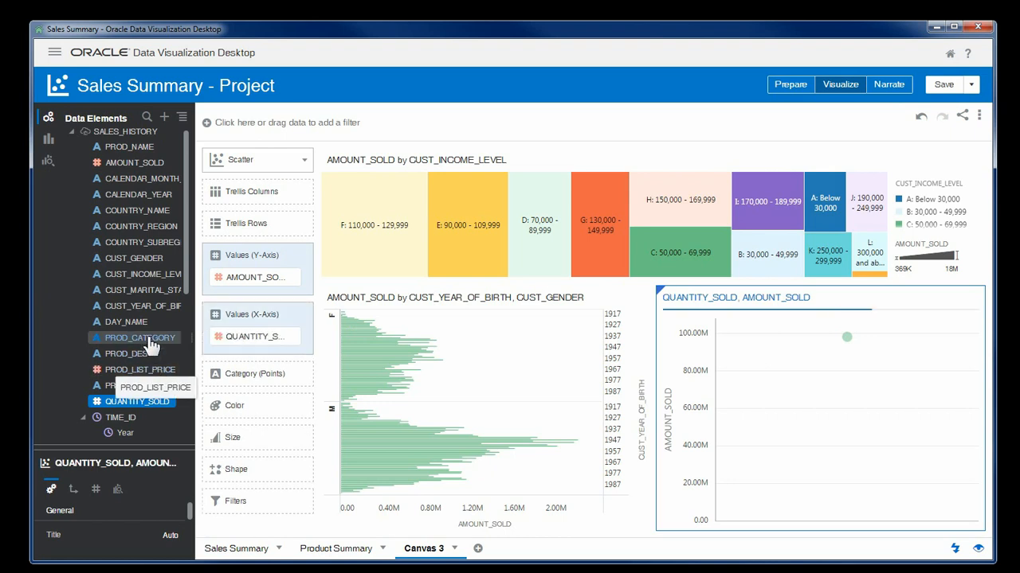
drag(139, 338, 226, 383)
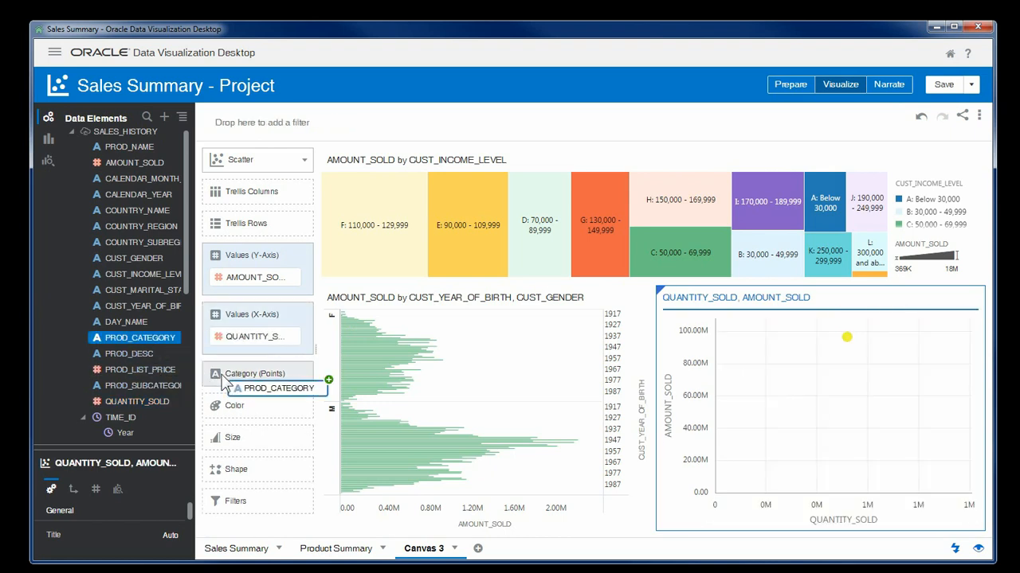
drag(174, 357, 162, 382)
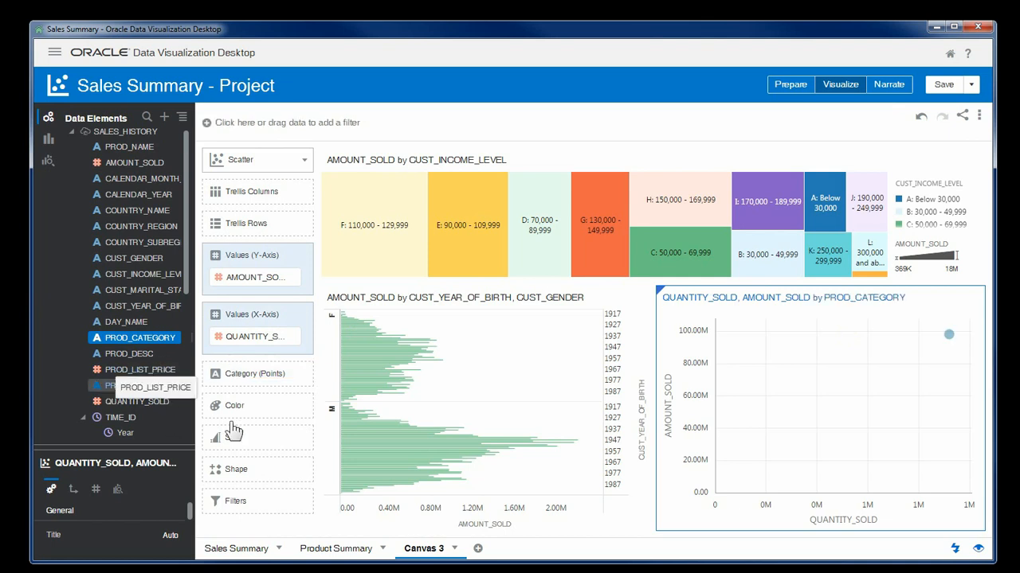
drag(111, 386, 263, 417)
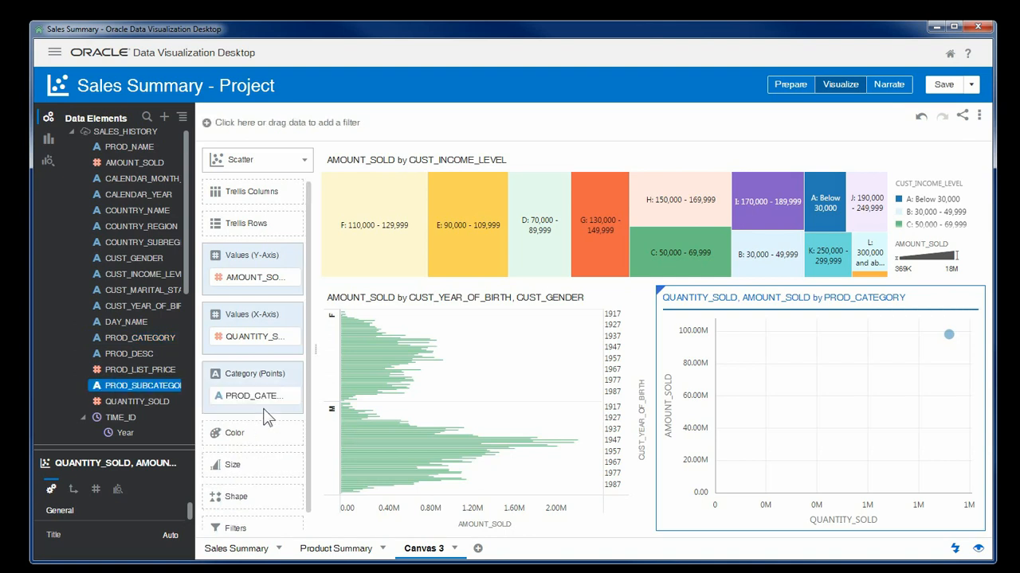
Step: Set the scatter chart's size to AMOUNT_SOLD, its trellis rows to CUST_GENDER and its color to PROD_SUBCATEGORY
click(143, 161)
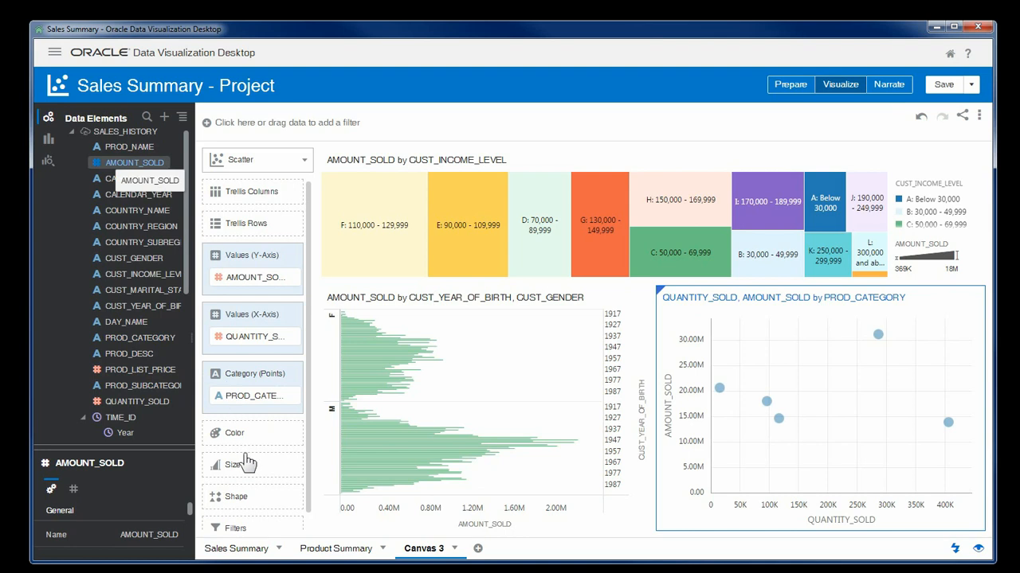
drag(246, 467, 247, 468)
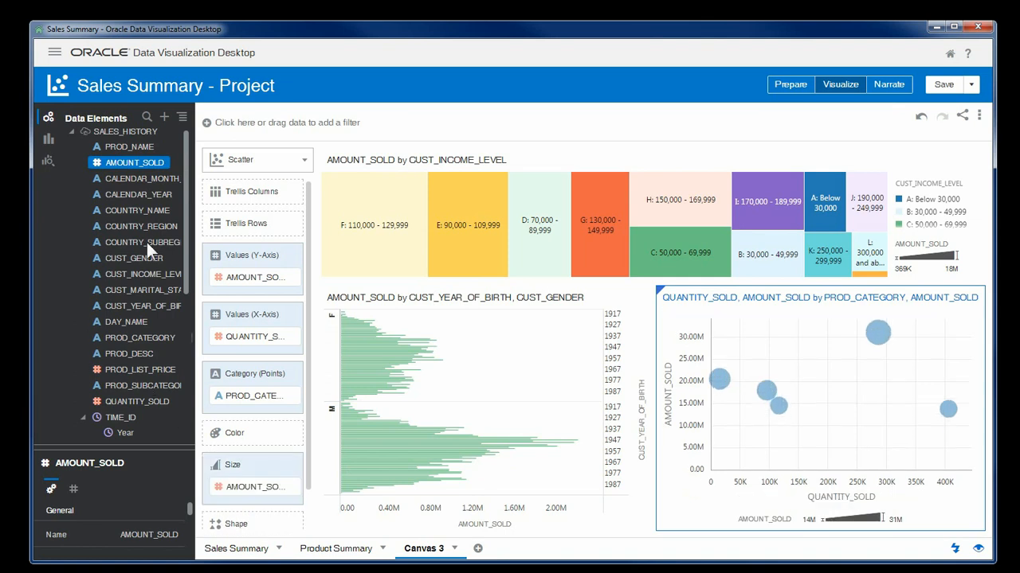
drag(142, 258, 243, 226)
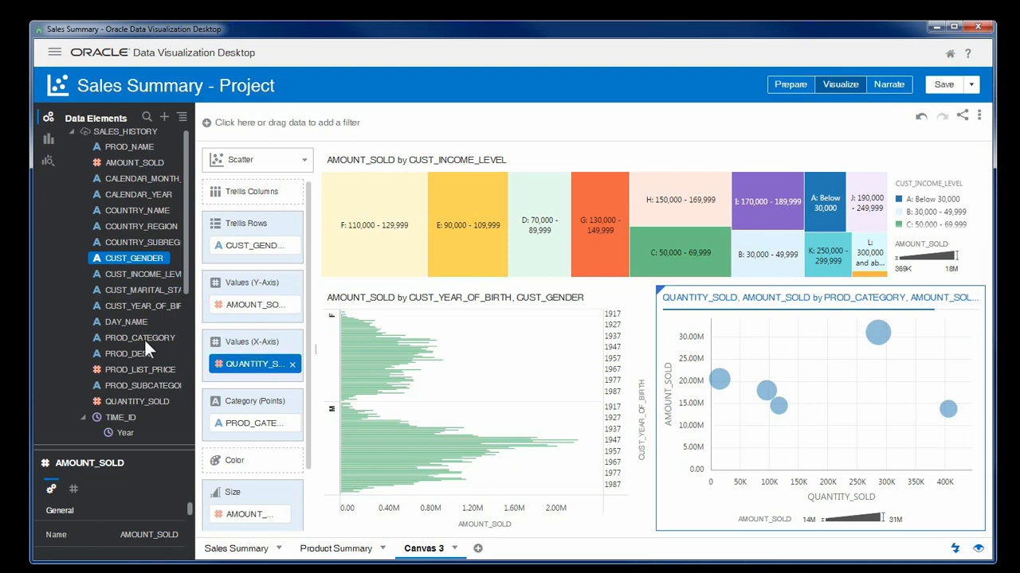
click(164, 386)
drag(154, 395, 244, 469)
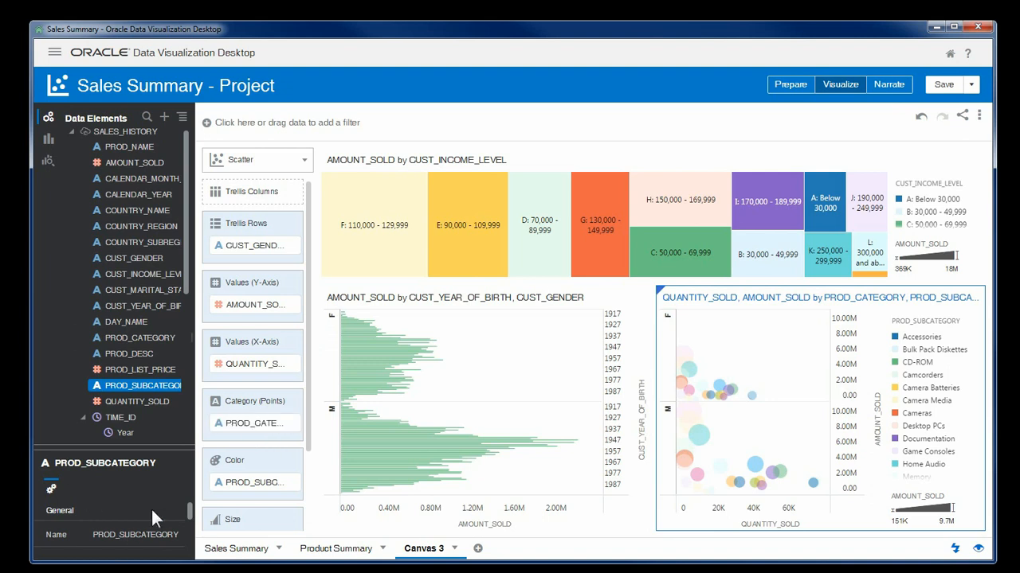
Step: Rename Canvas 3 as "Demographics Summary"
right_click(422, 549)
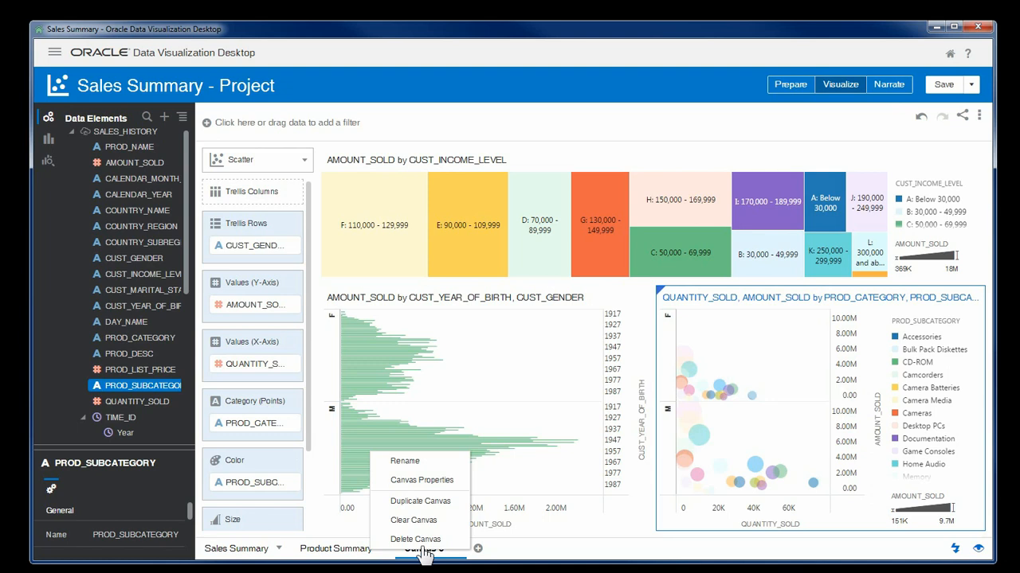
click(411, 463)
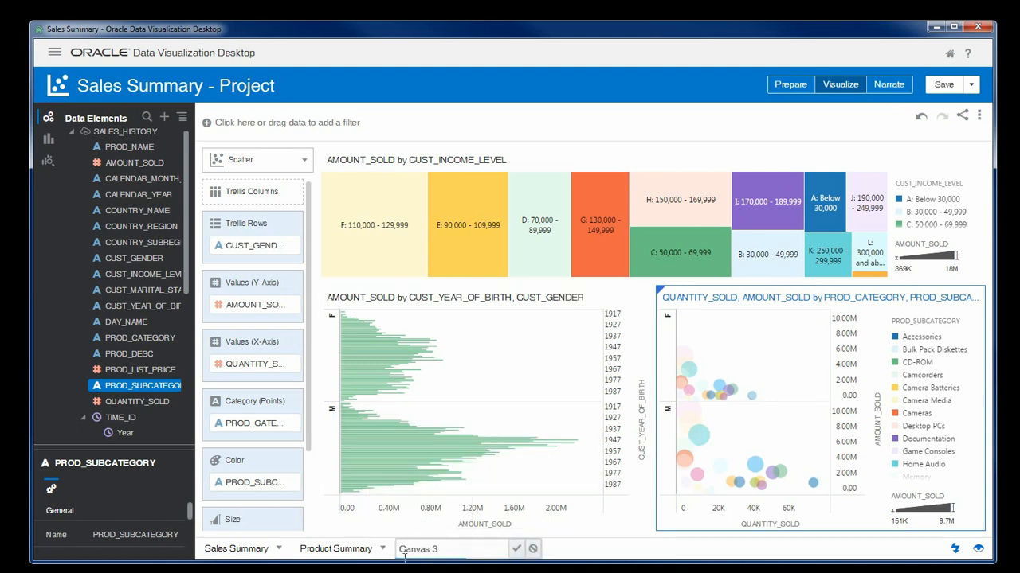
drag(405, 558, 395, 560)
text(Demographics SUmm)
key(BackSpace)
key(BackSpace)
key(BackSpace)
text(ummar)
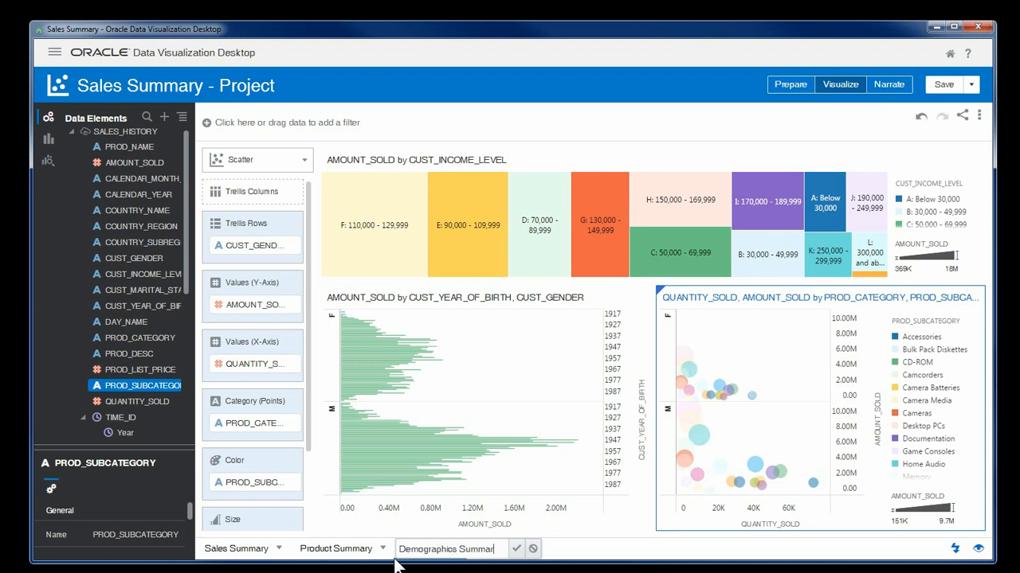
click(517, 548)
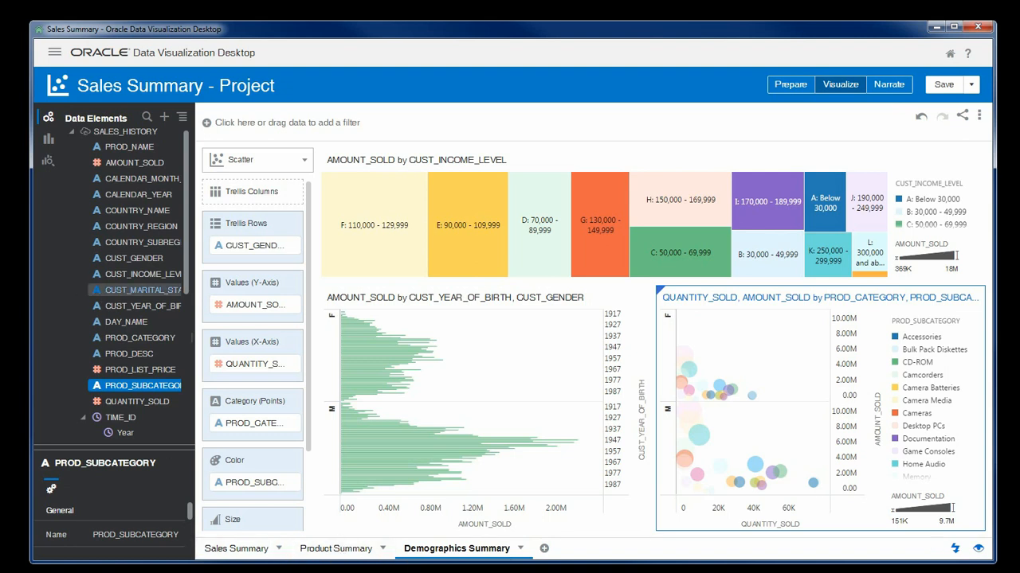
drag(144, 289, 364, 279)
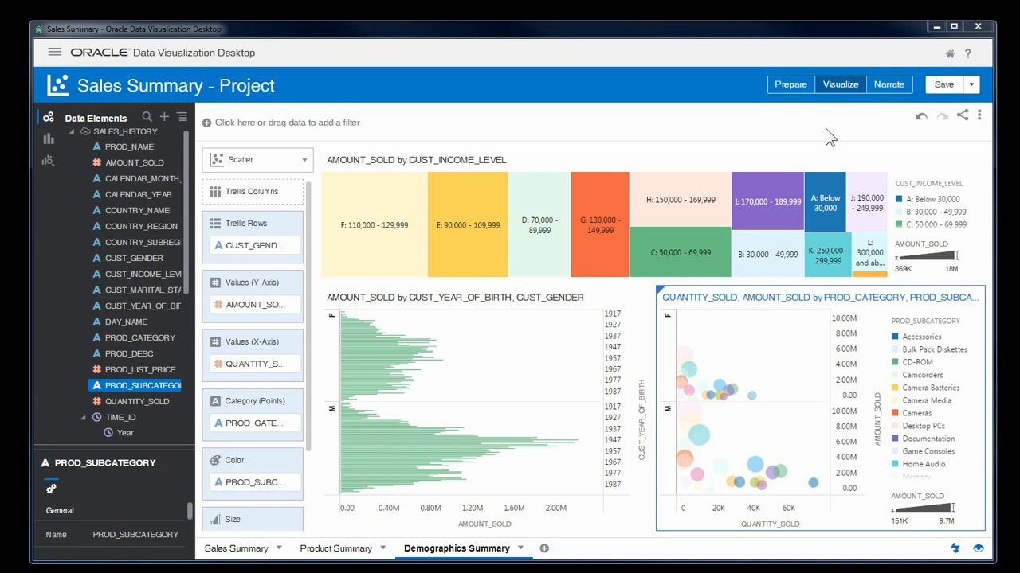
Step: Build a Narrate story from the Sales Summary, Product Summary and Demographics Summary canvases, in that order
click(881, 88)
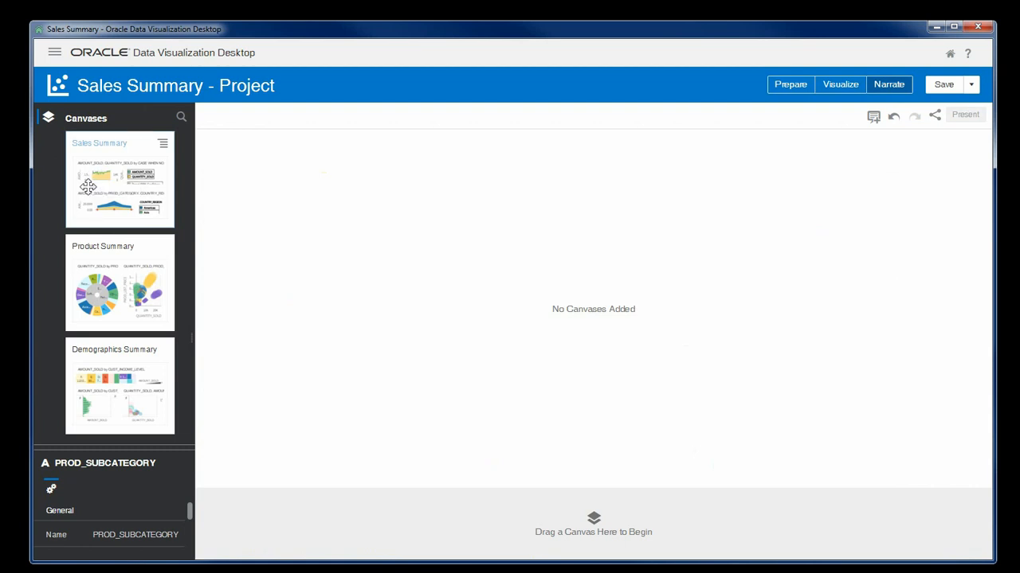
drag(115, 192, 303, 518)
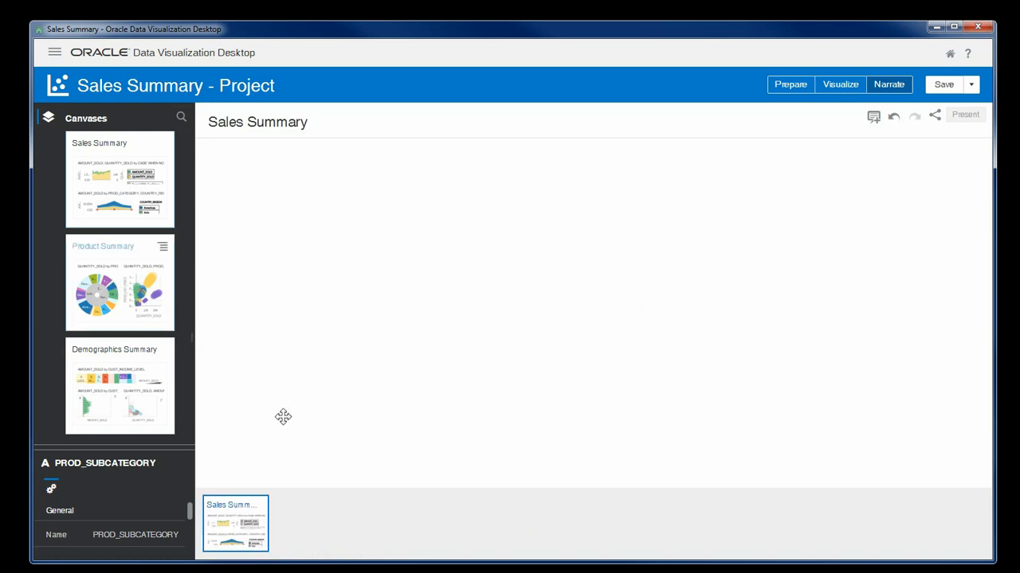
drag(337, 516, 201, 418)
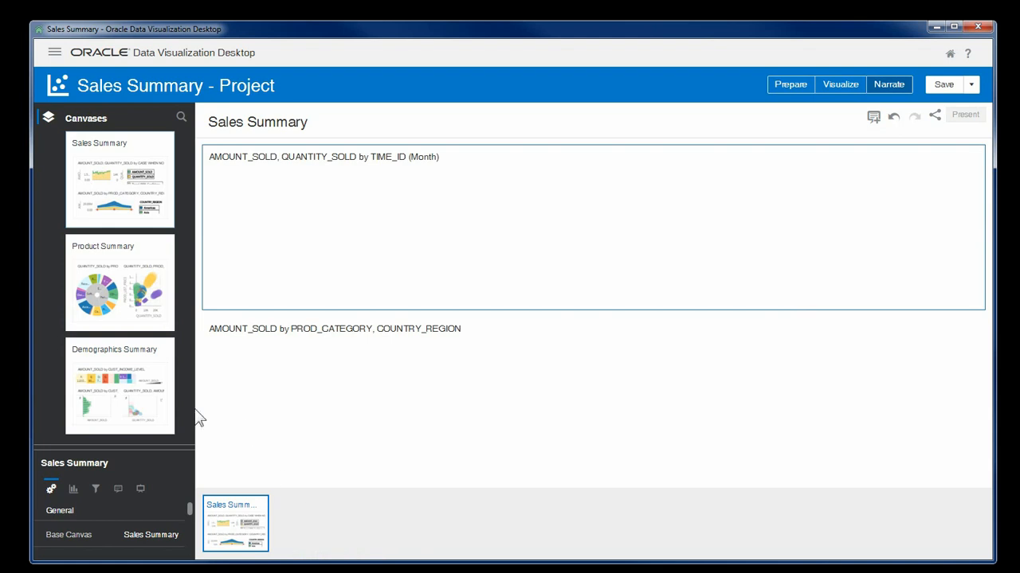
drag(134, 368, 415, 509)
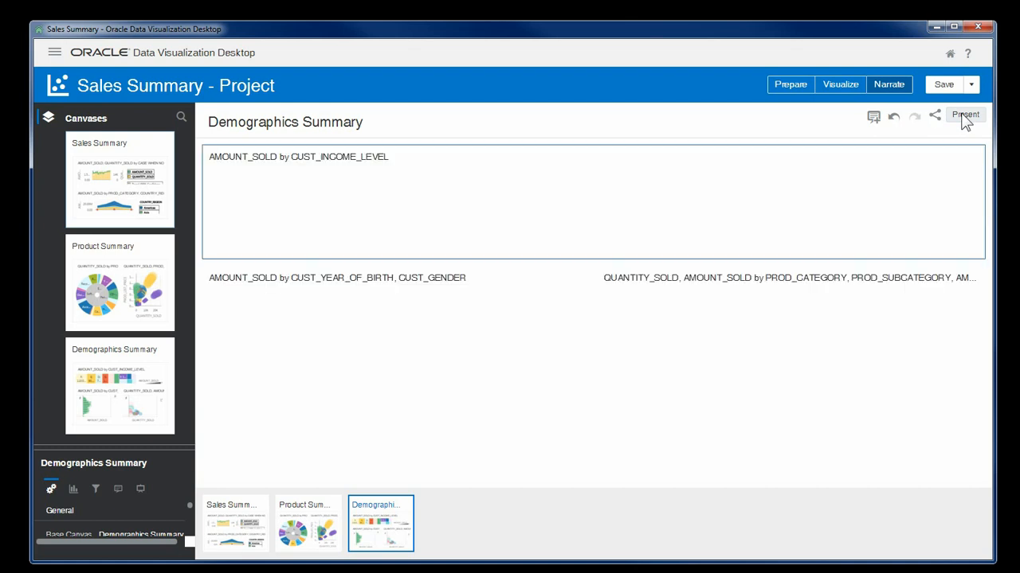
Step: Present the story, view its Sales Summary, Product Summary and Demographics Summary pages, and exit the presentation
click(964, 116)
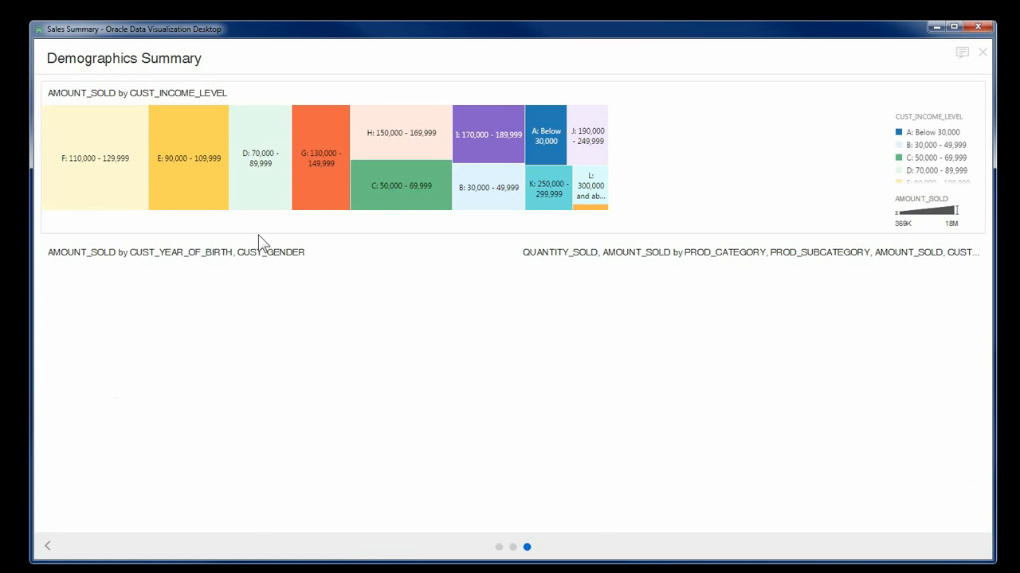
click(498, 547)
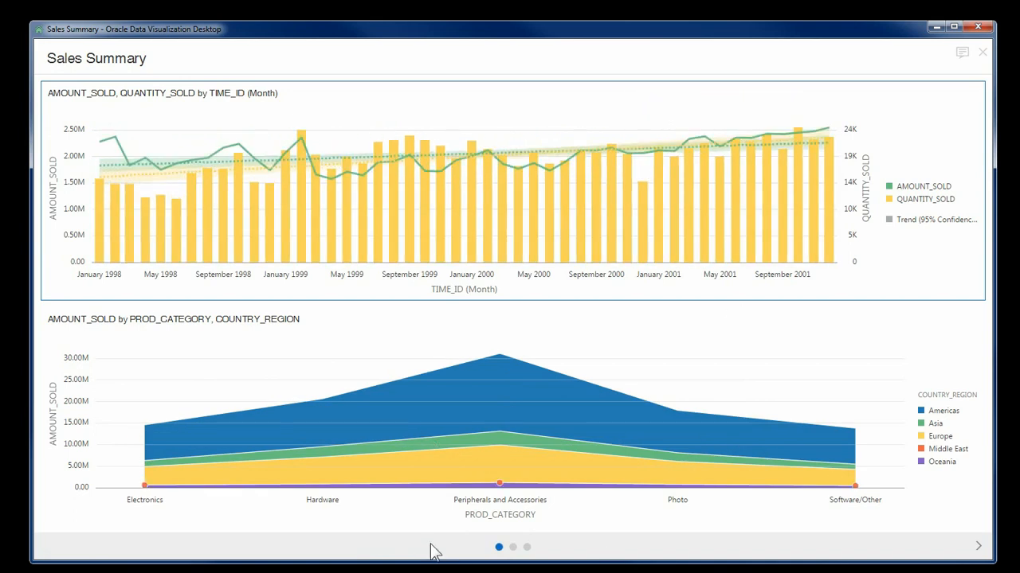
click(513, 548)
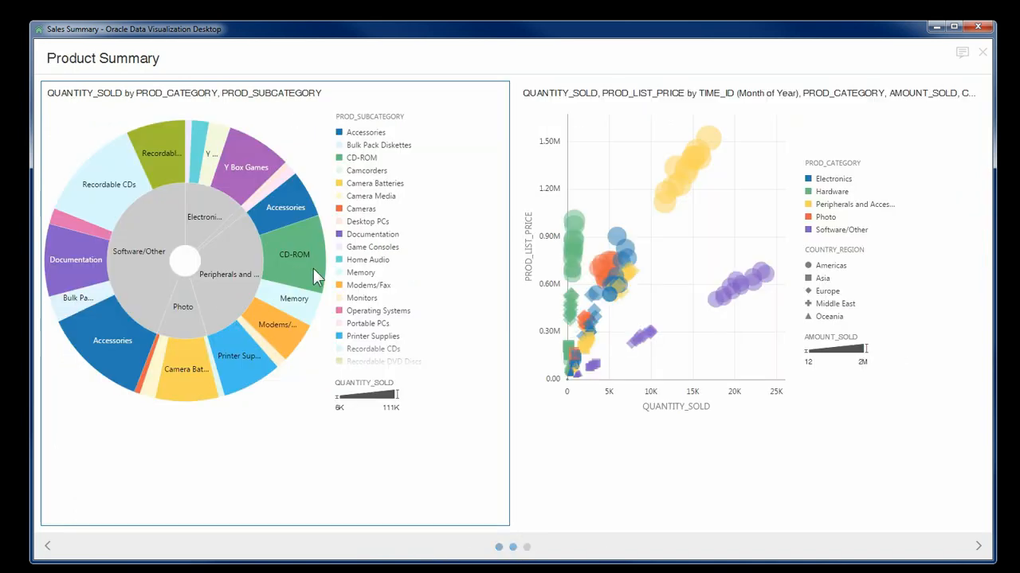
click(526, 548)
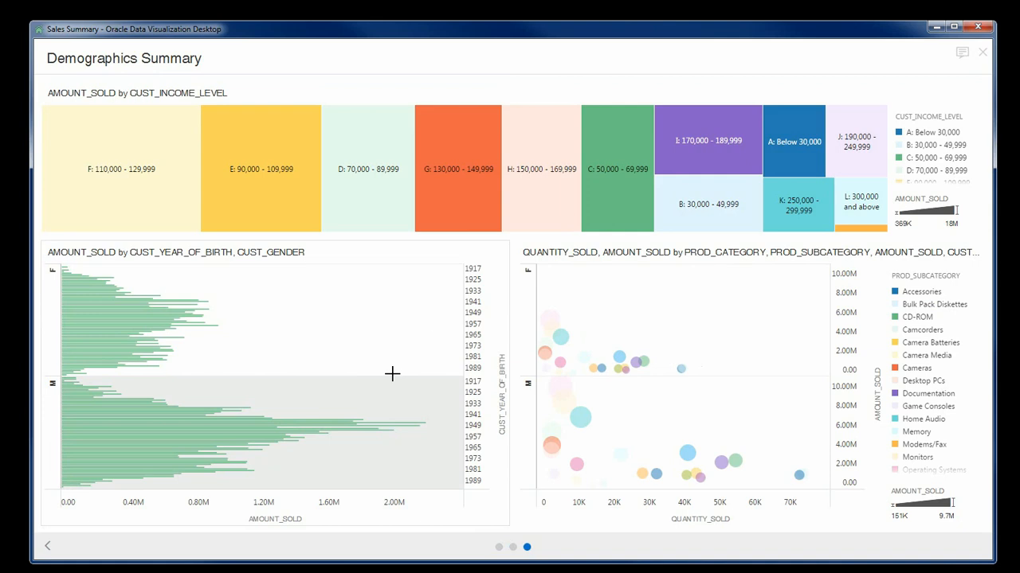
click(984, 53)
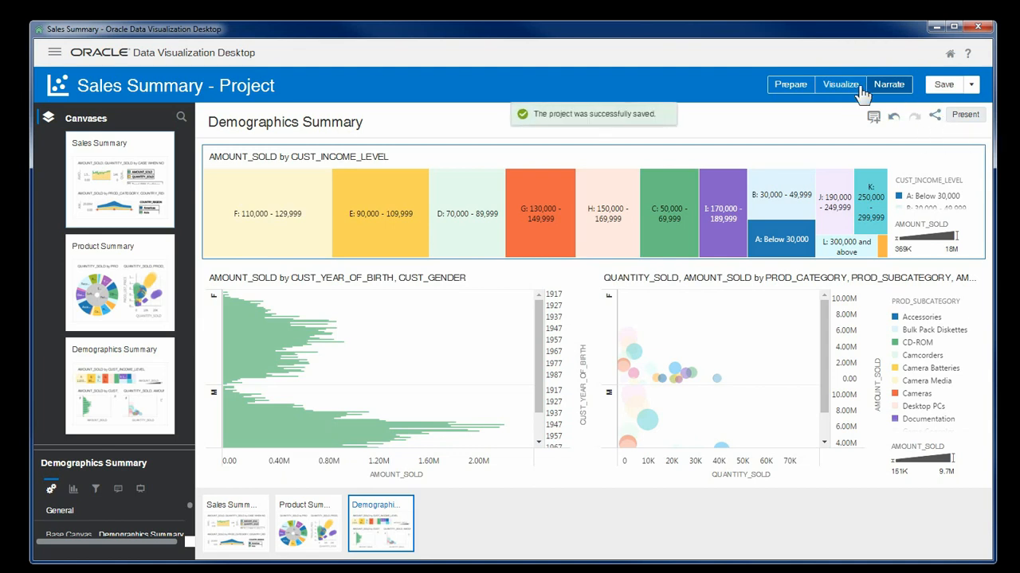
Step: Look at the sharing options for the story and close them without choosing one
click(935, 117)
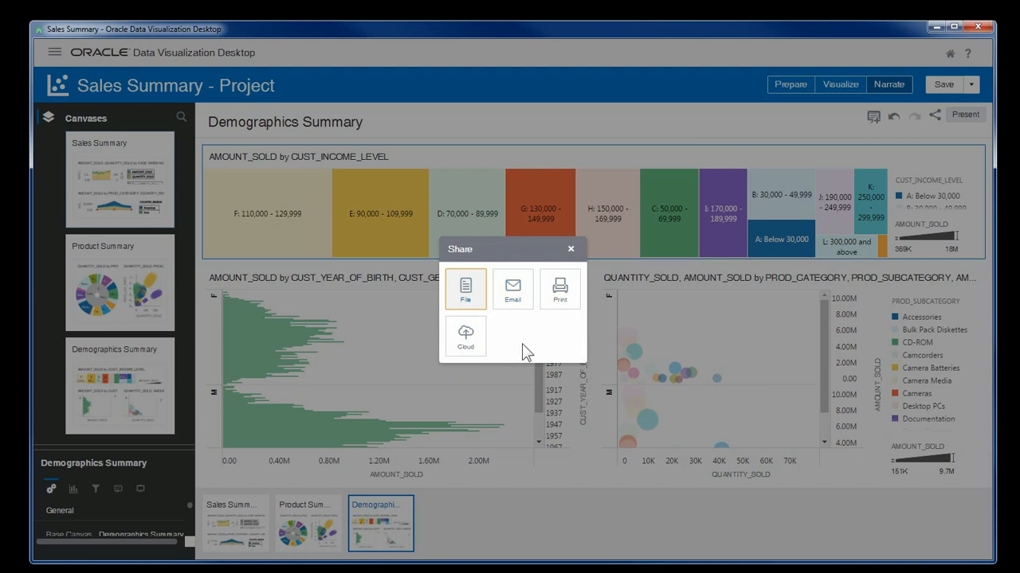
click(570, 250)
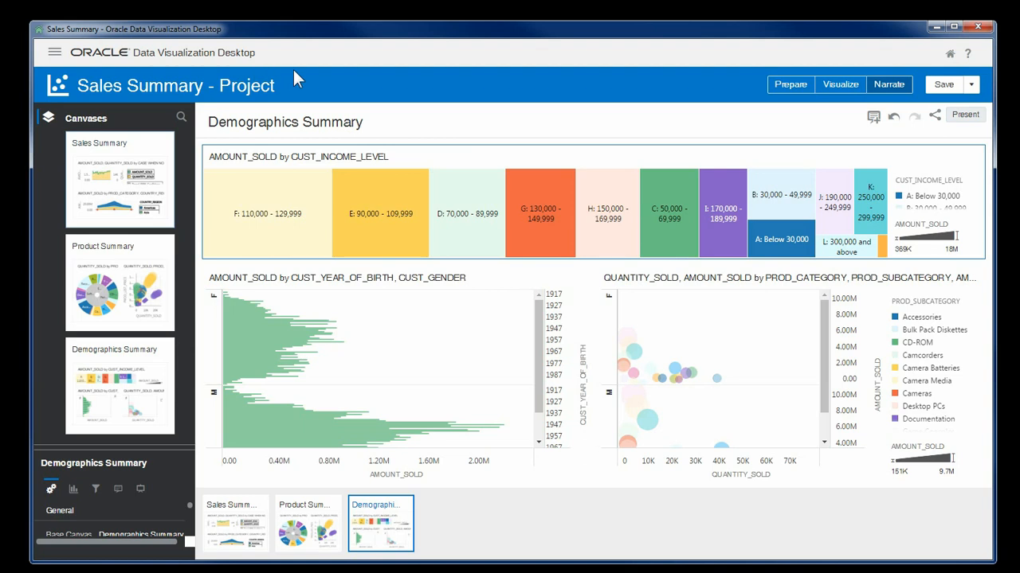